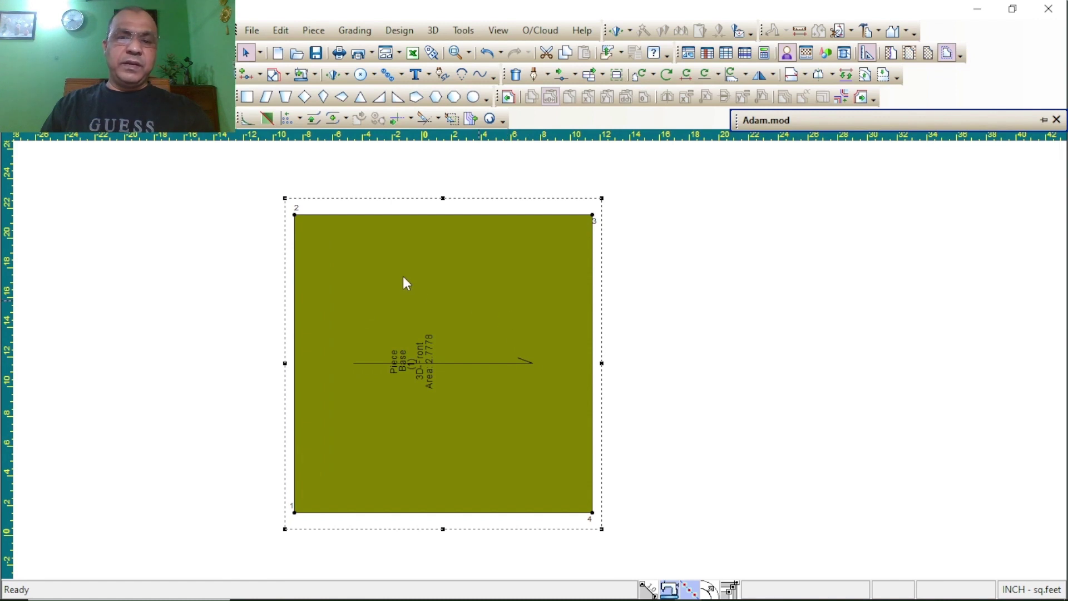
- Delete the existing square piece and draw a new rectangular piece about 23 by 17 inches
key("Delete")
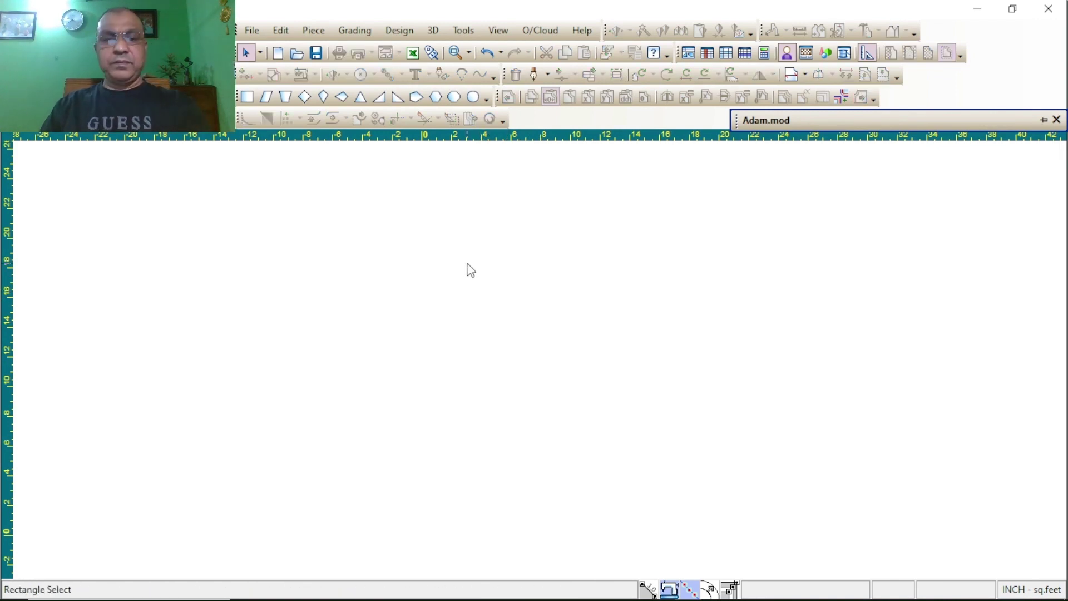
left_click(247, 97)
left_click_drag(346, 276, 692, 525)
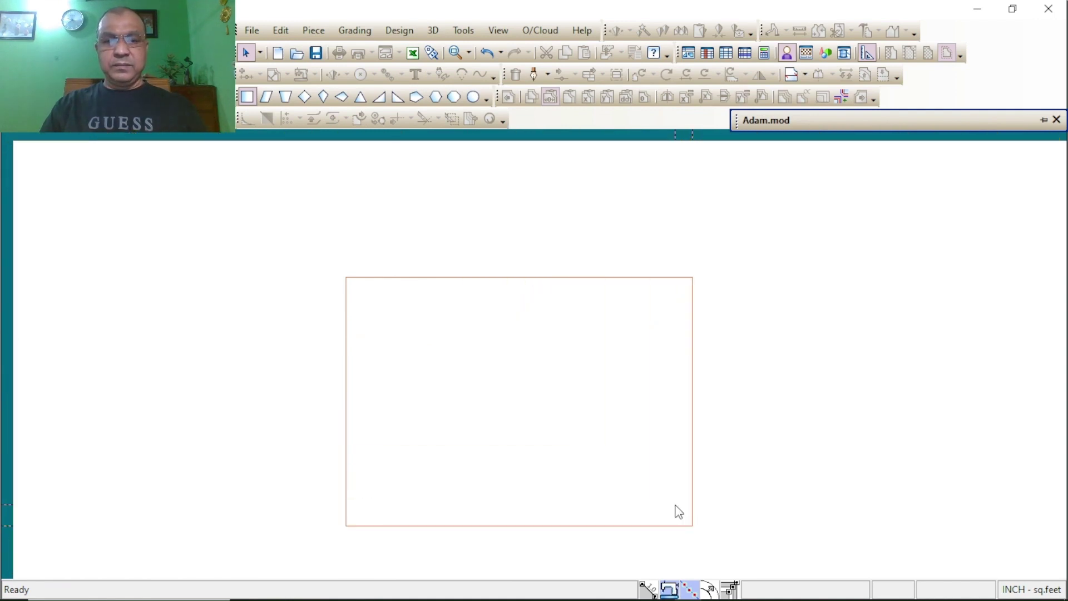
scroll(676, 507, "up", 2)
scroll(537, 359, "down", 2)
scroll(541, 365, "up", 1)
scroll(537, 350, "down", 1)
scroll(541, 348, "up", 1)
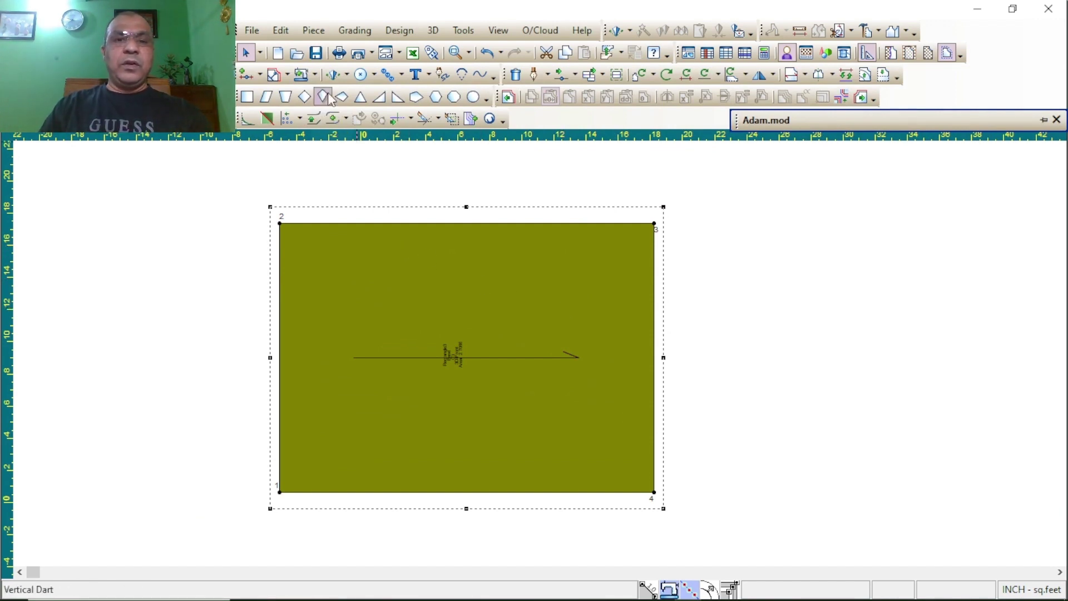
- Start a new dart on the rectangle's upper edge, with its first point 8 inches from the previous corner
left_click(347, 75)
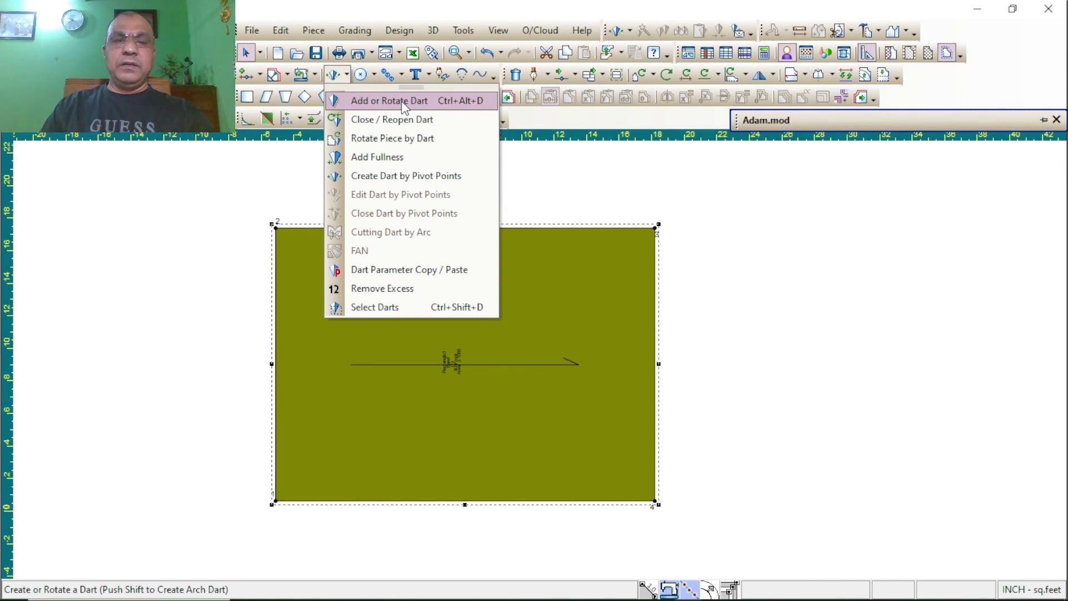
left_click(405, 102)
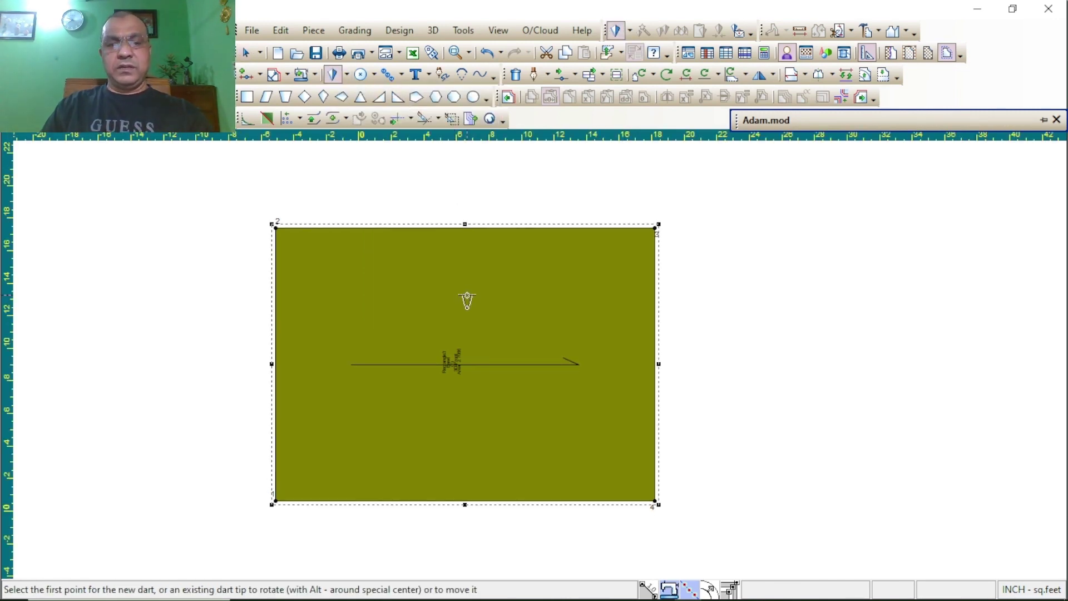
scroll(539, 365, "up", 2)
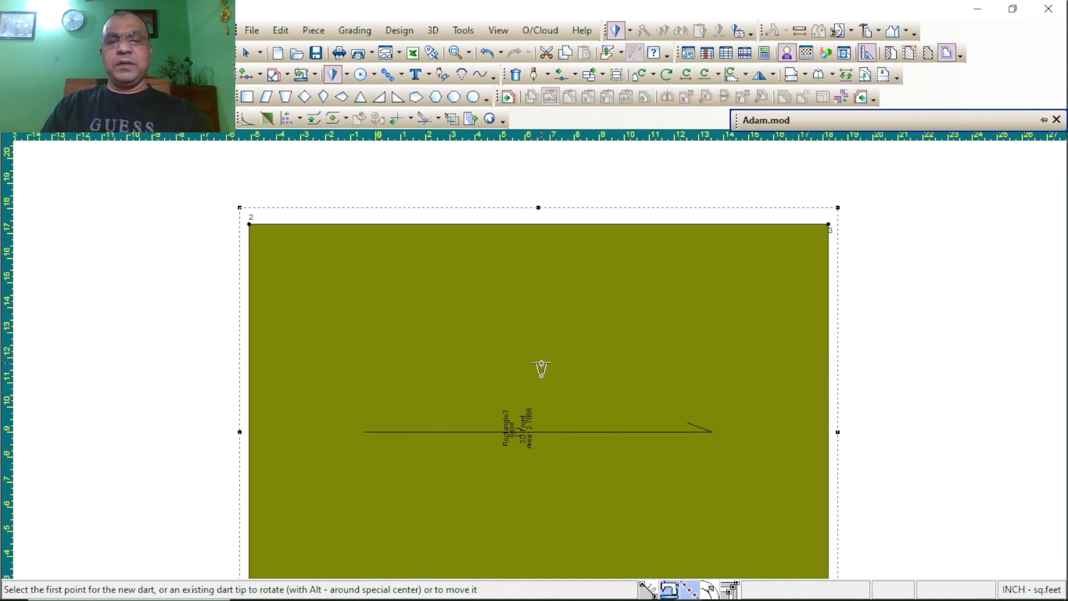
scroll(541, 365, "down", 2)
scroll(539, 362, "down", 1)
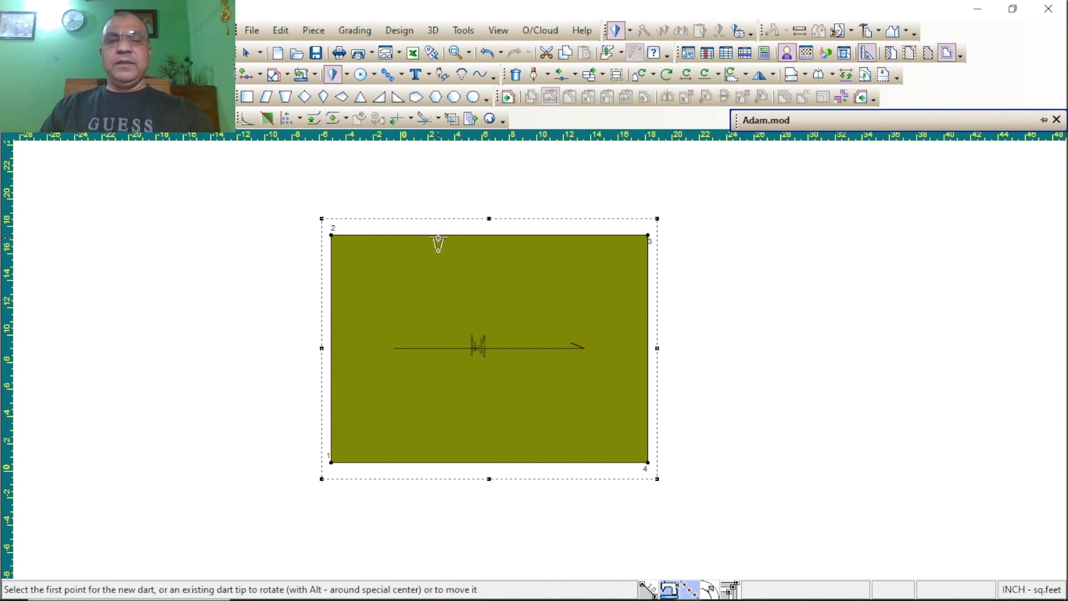
left_click(430, 236)
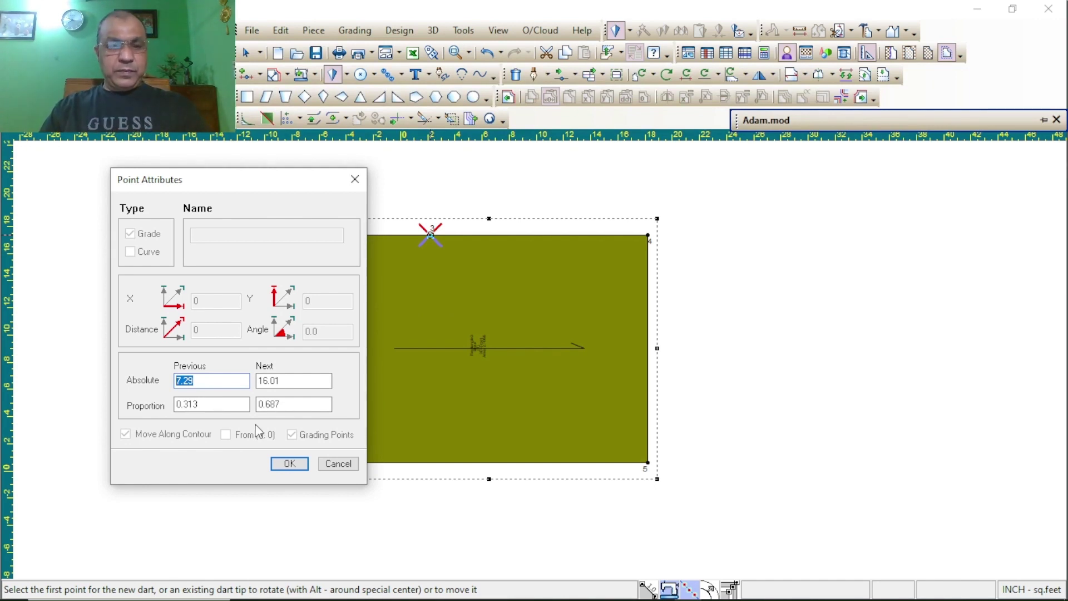
type("8")
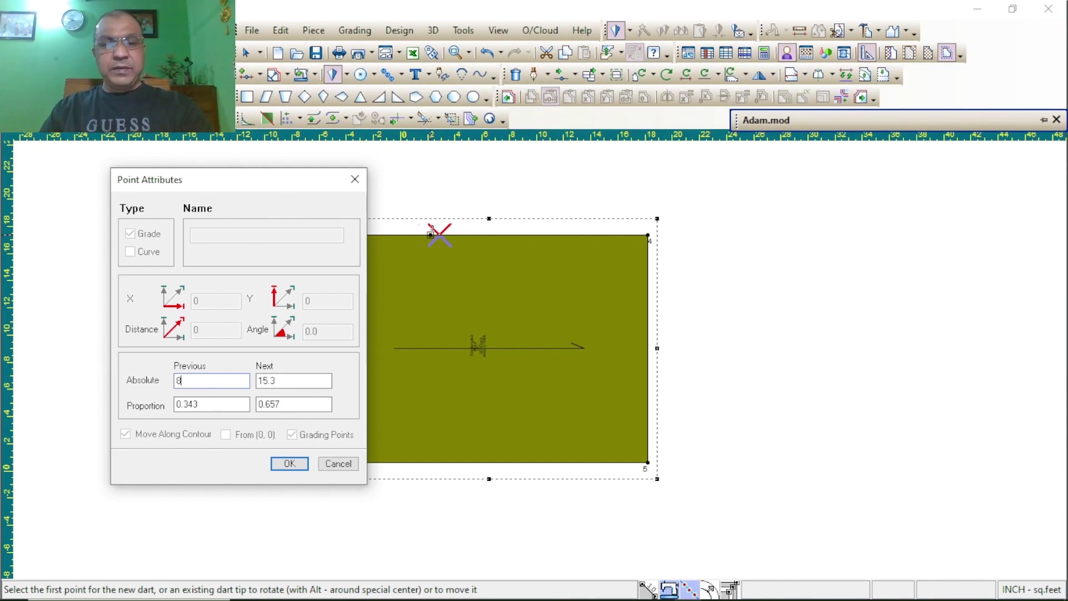
left_click(290, 464)
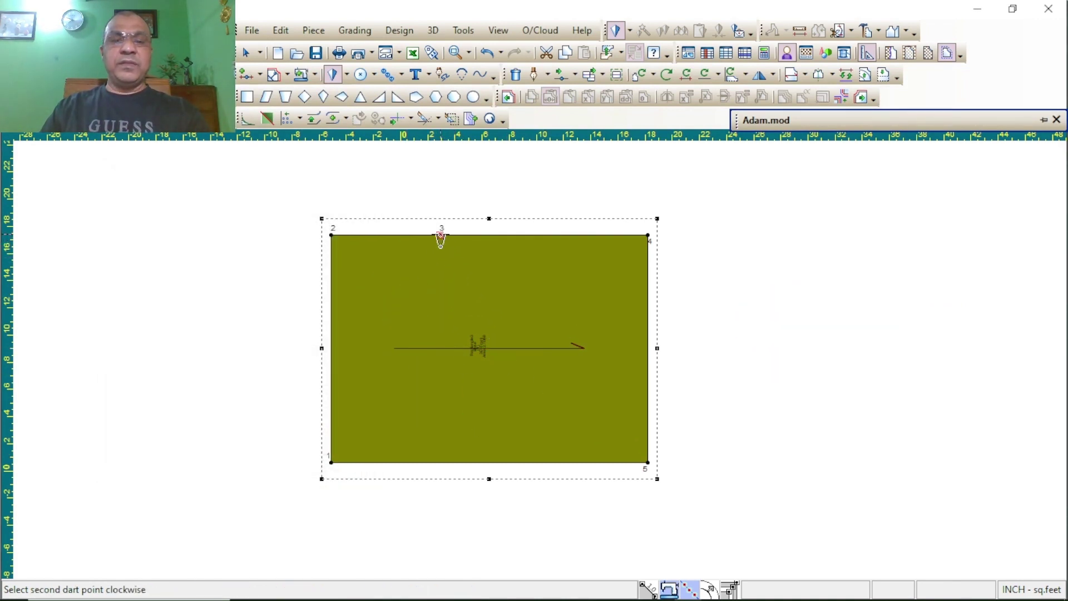
- Place the second dart point about 0.04 inch past the first and the dart tip about 7 inches deep inside the piece
left_click(440, 236)
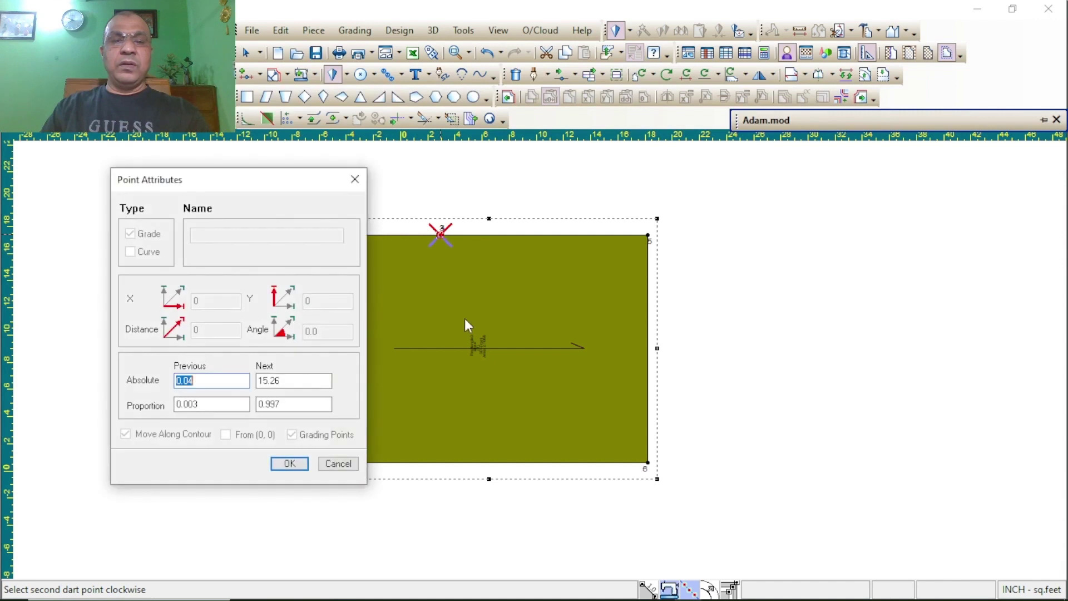
left_click(290, 464)
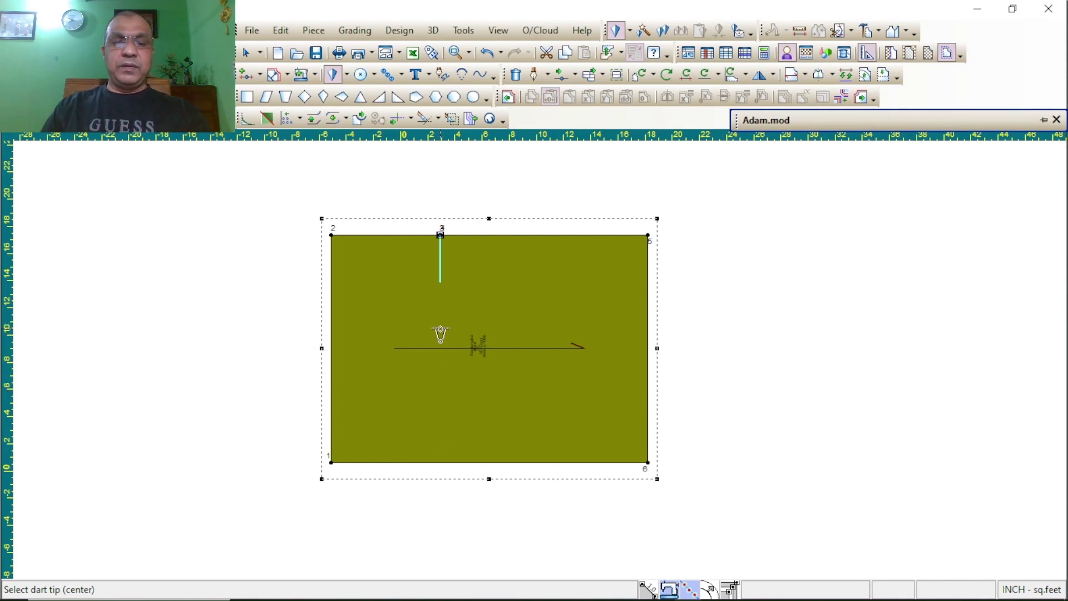
left_click(440, 329)
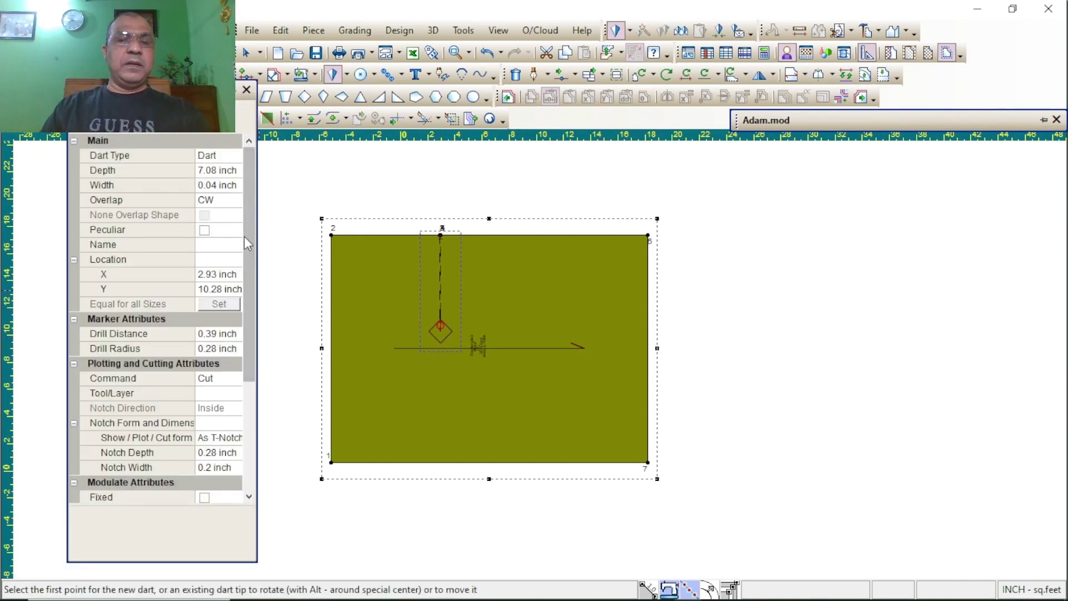
- Set the dart's depth to 5 inches and its width to 1 inch, and close its properties
left_click(219, 172)
left_click_drag(218, 171, 173, 172)
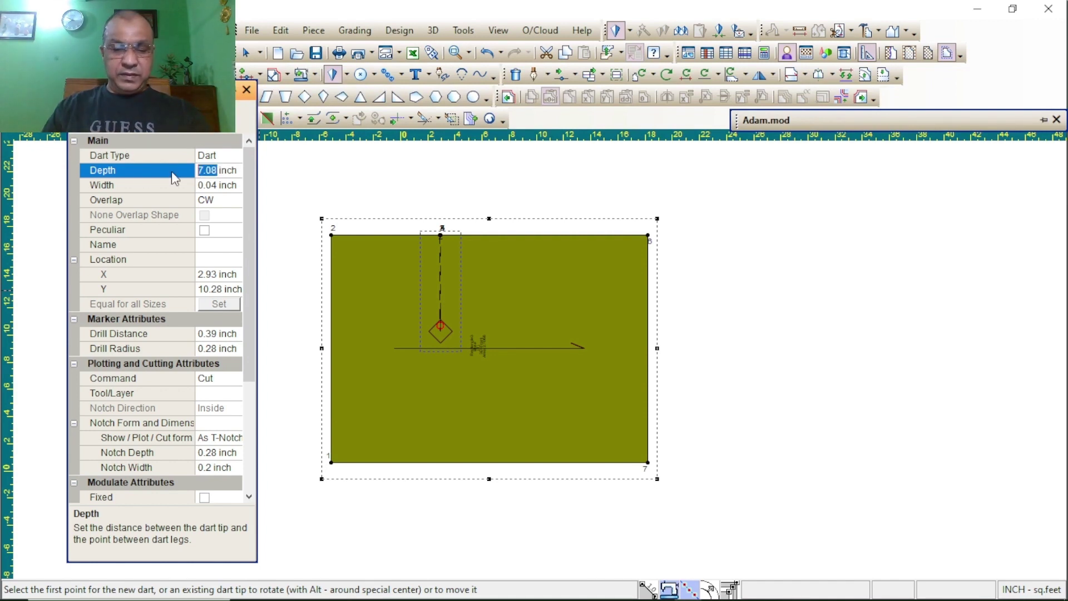
type("5")
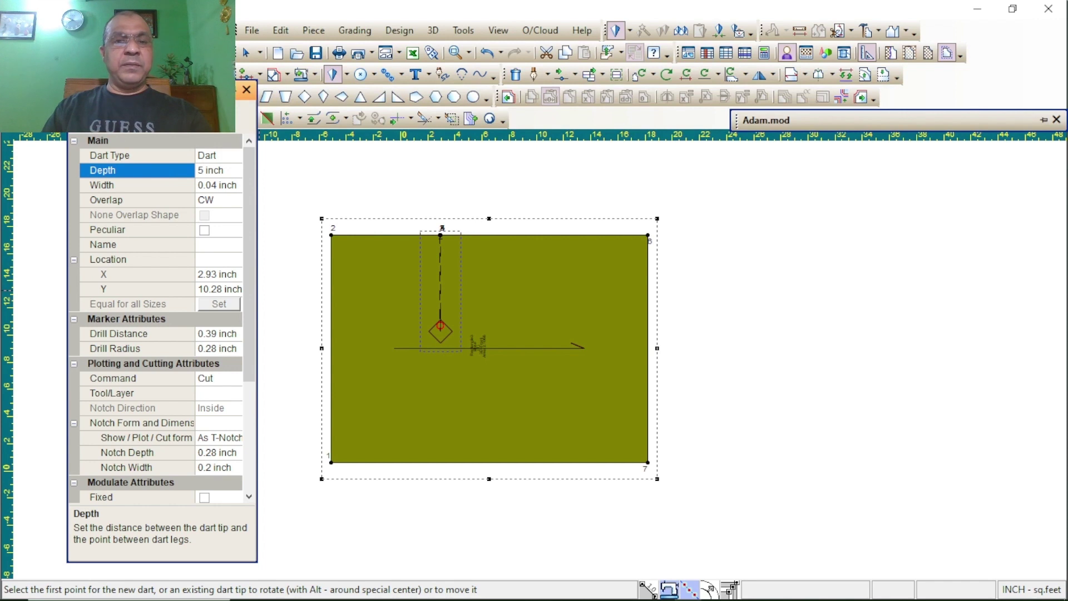
left_click(217, 185)
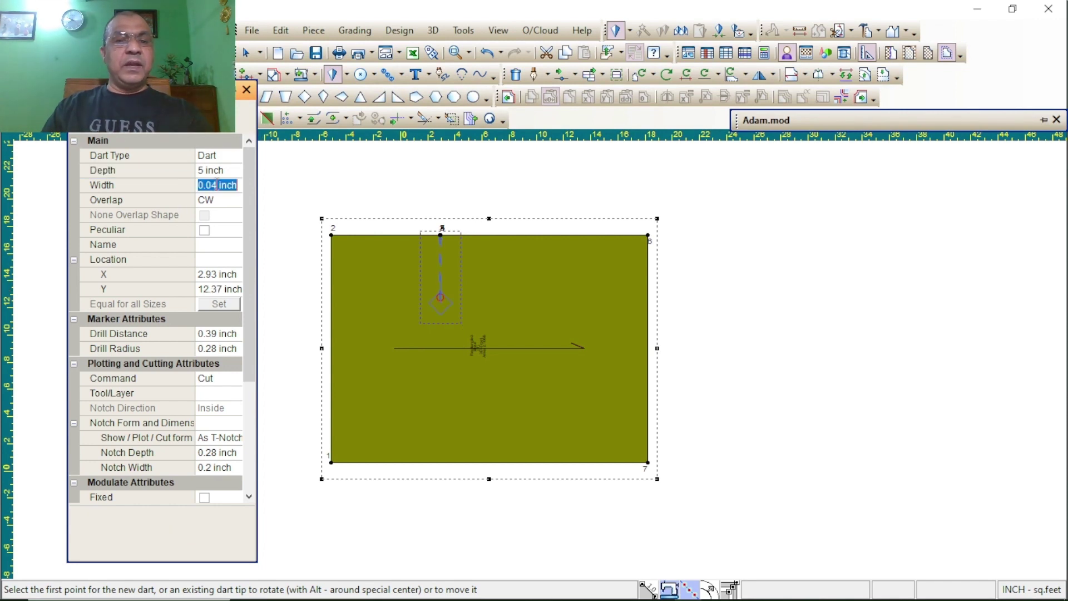
key("Home")
type("1")
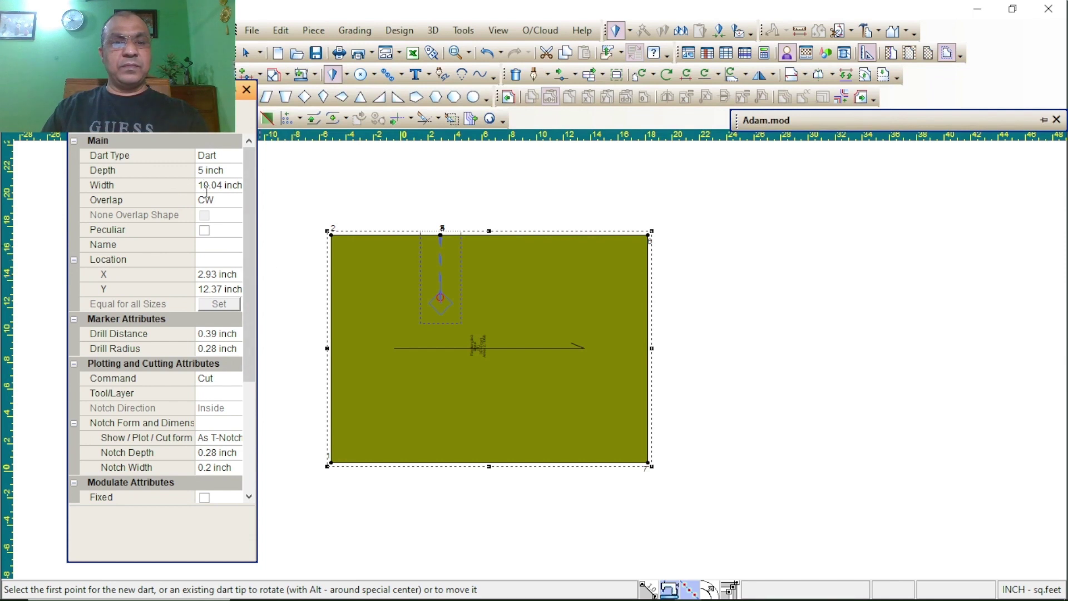
type("1")
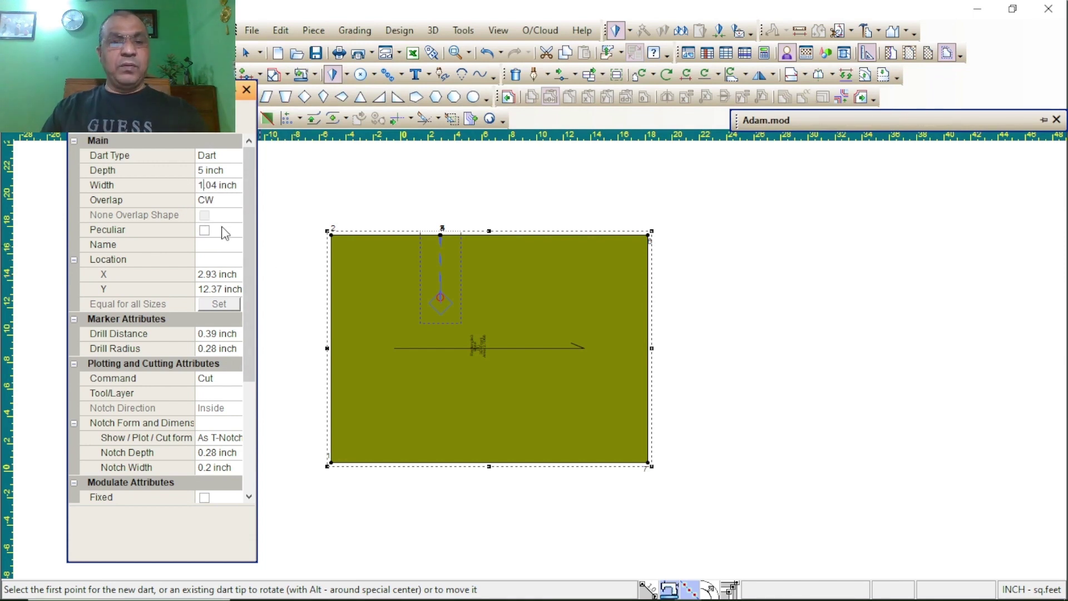
double_click(207, 185)
type("1.")
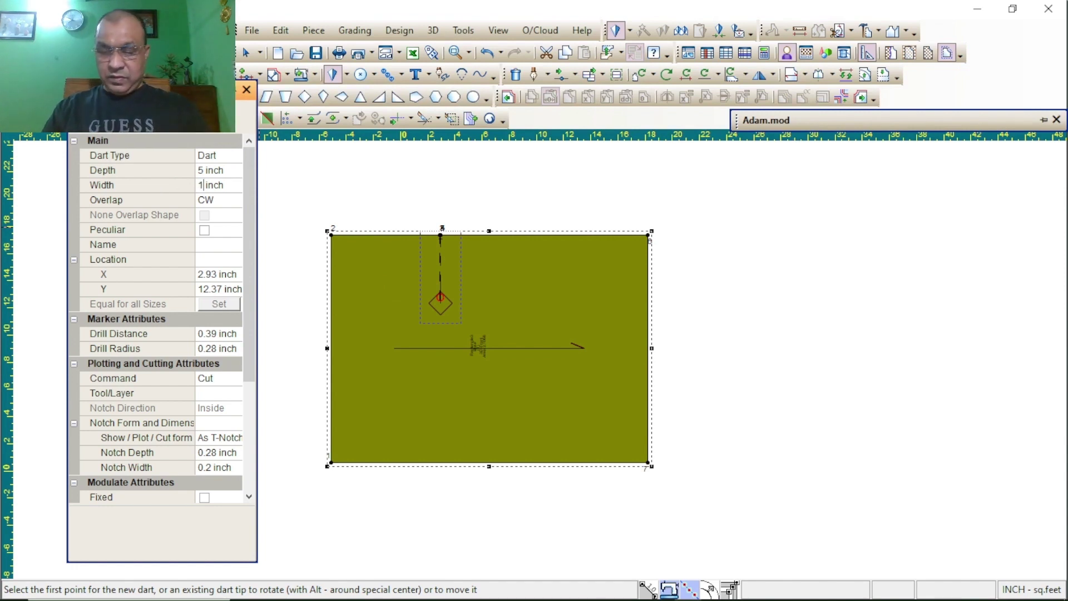
type("00")
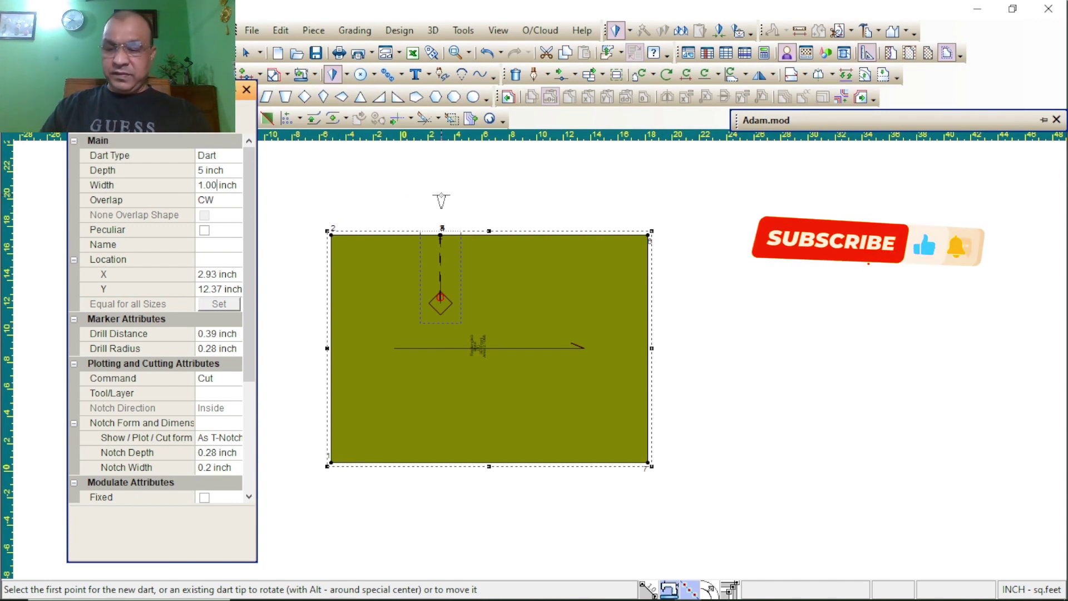
key("Return")
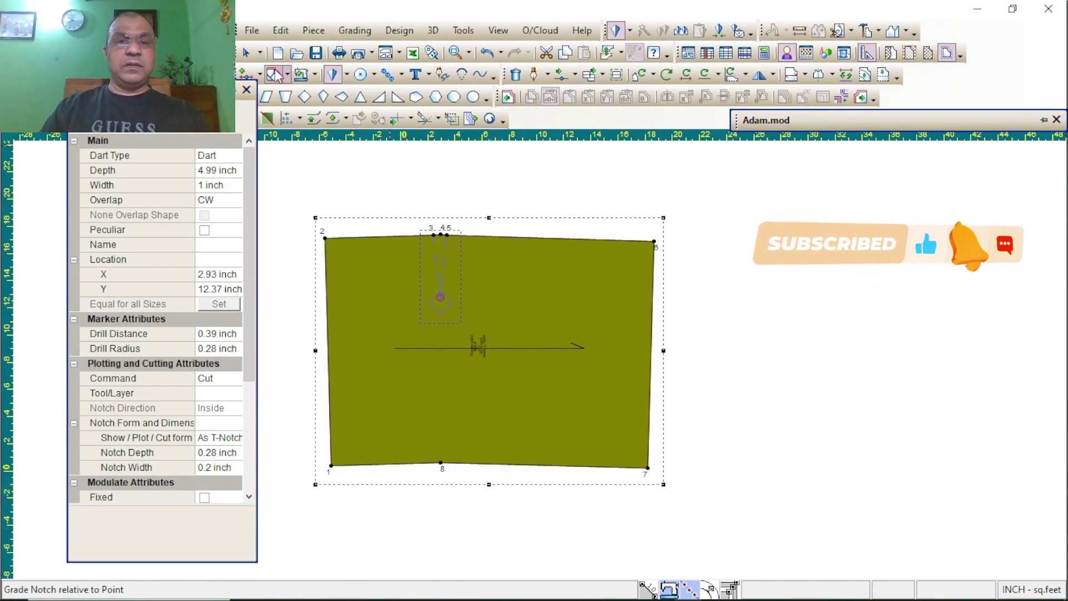
left_click(246, 91)
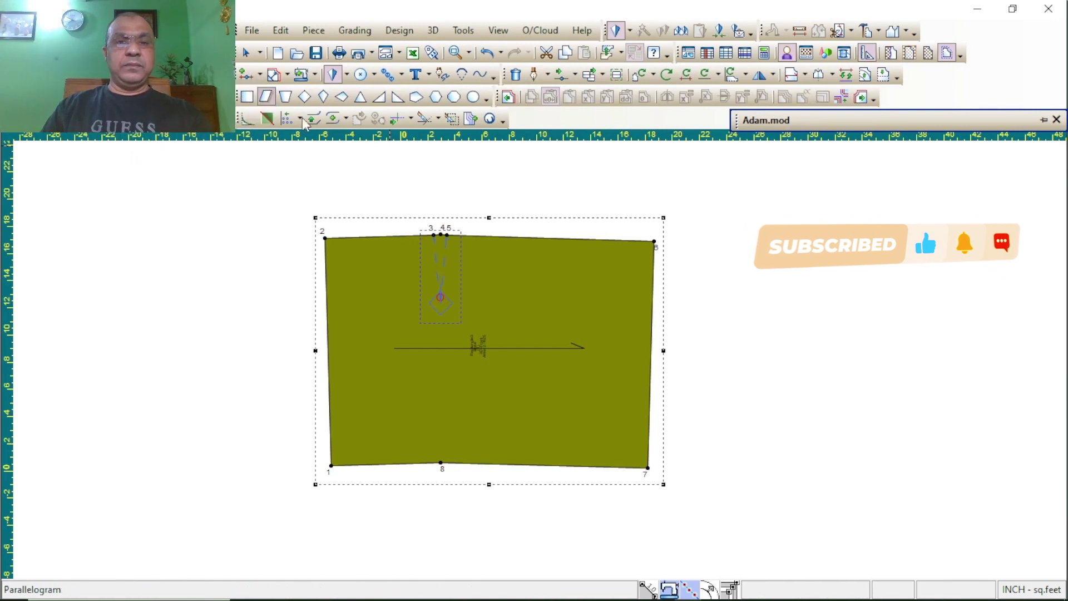
- Examine the dart's legs, tip and the surrounding upper edge of the piece at several magnifications, leaving the dart tool
scroll(539, 363, "down", 2)
scroll(541, 365, "up", 2)
scroll(540, 366, "up", 5)
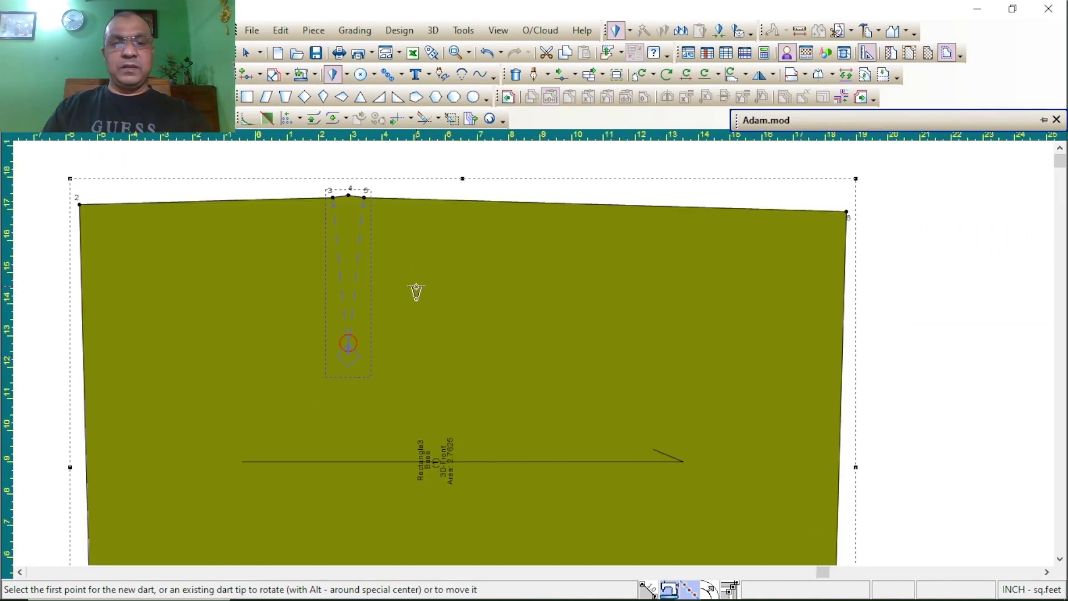
scroll(538, 371, "down", 5)
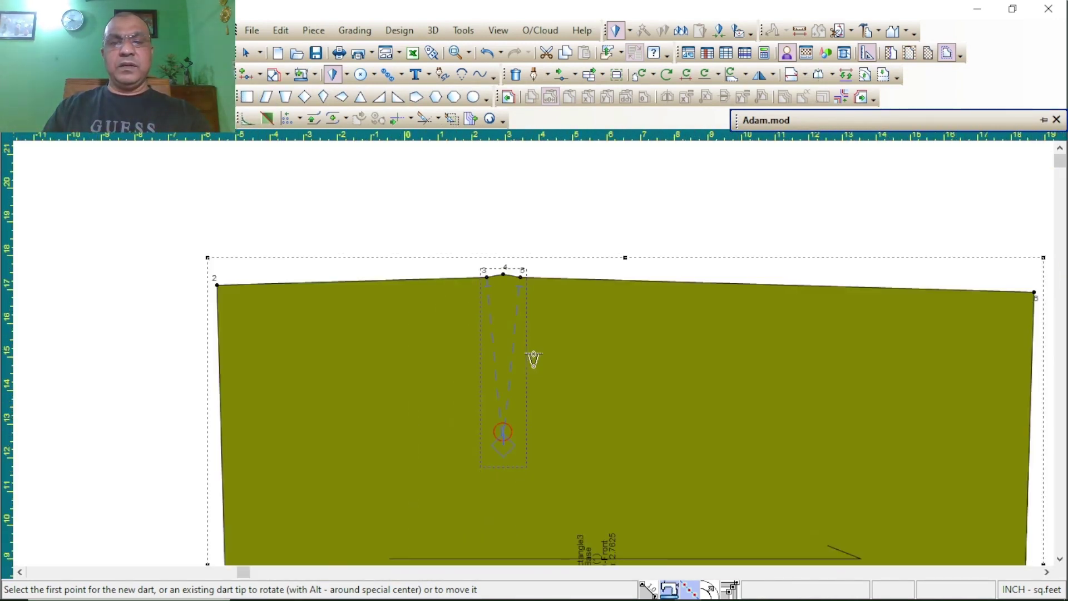
scroll(582, 403, "up", 2)
scroll(534, 358, "down", 2)
scroll(534, 359, "up", 4)
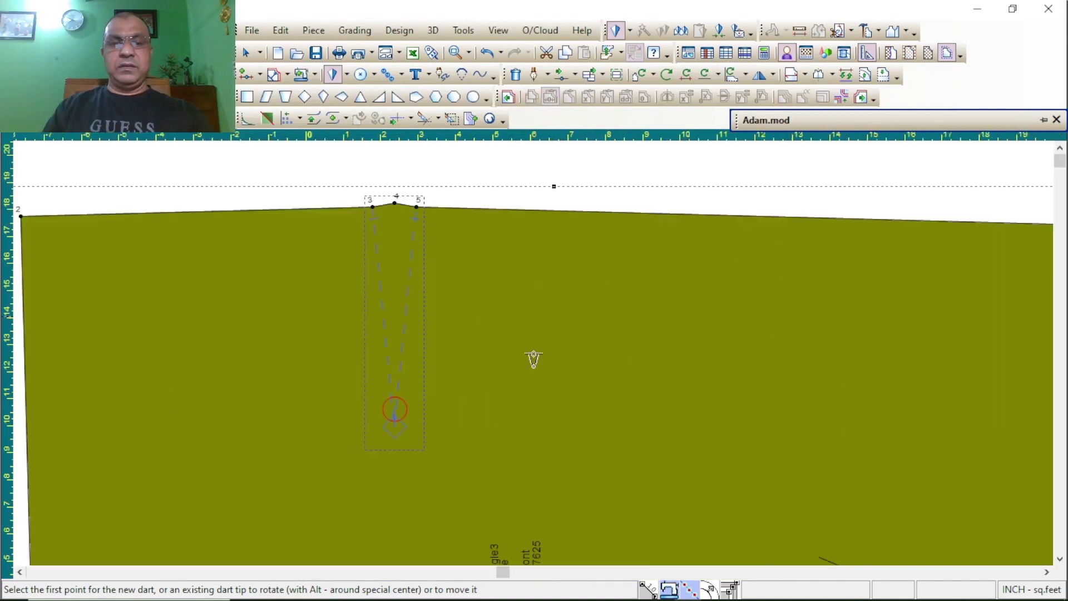
scroll(533, 360, "down", 1)
scroll(534, 359, "down", 2)
scroll(537, 362, "up", 3)
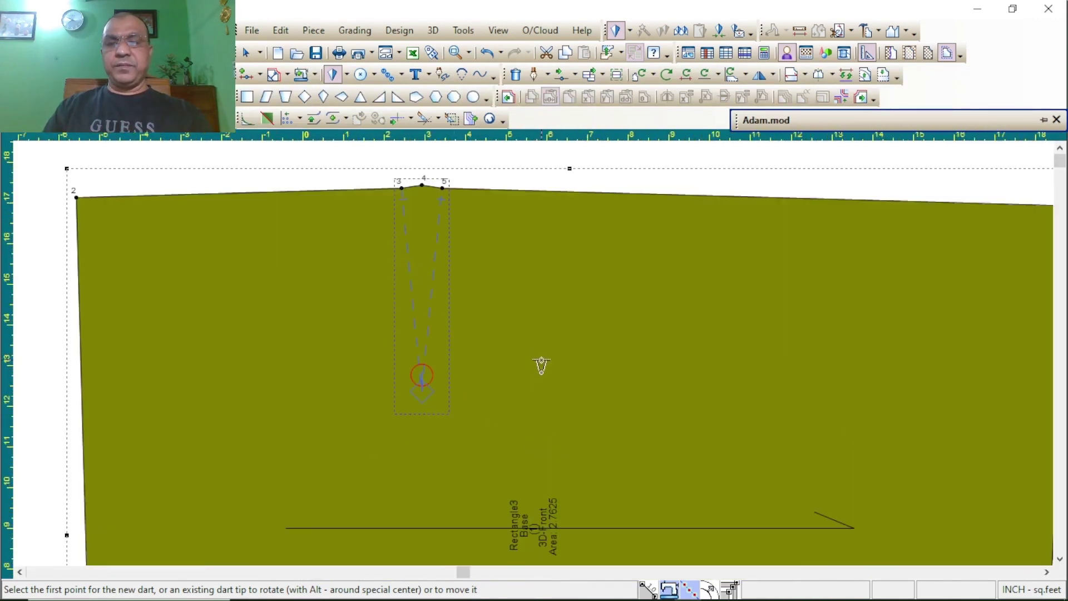
scroll(534, 365, "down", 4)
scroll(540, 370, "up", 1)
scroll(535, 367, "down", 2)
scroll(534, 365, "up", 2)
scroll(526, 353, "up", 2)
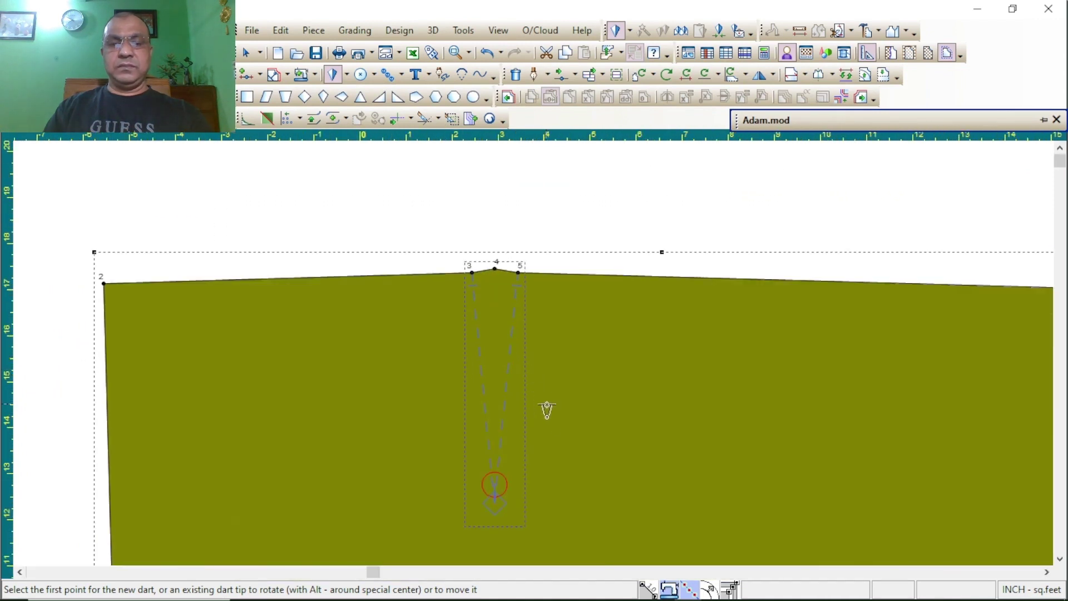
scroll(534, 361, "down", 3)
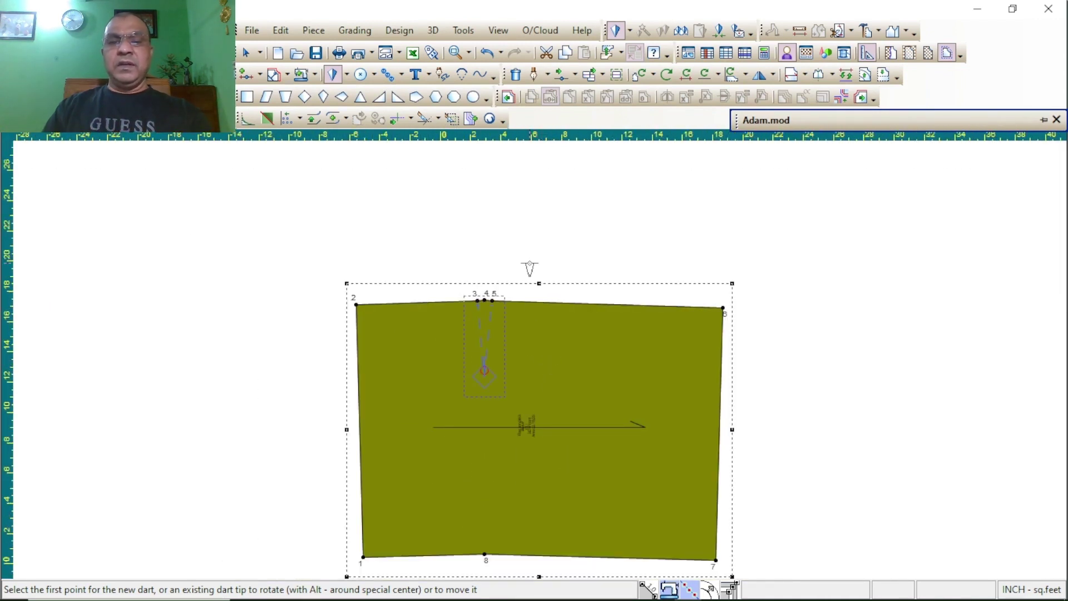
scroll(585, 356, "up", 2)
scroll(537, 384, "down", 1)
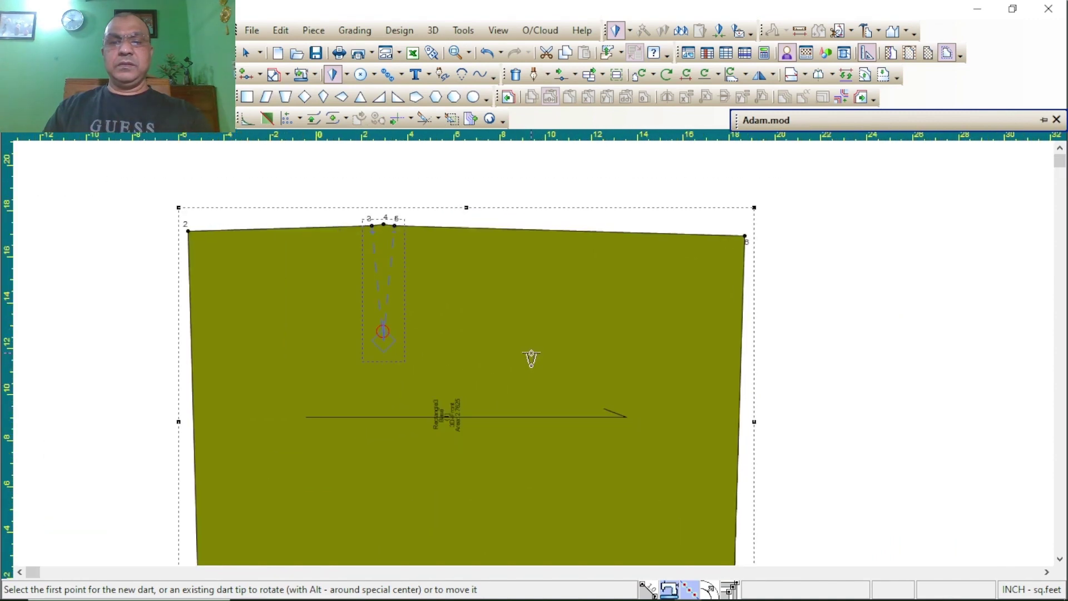
right_click(494, 174)
left_click(495, 174)
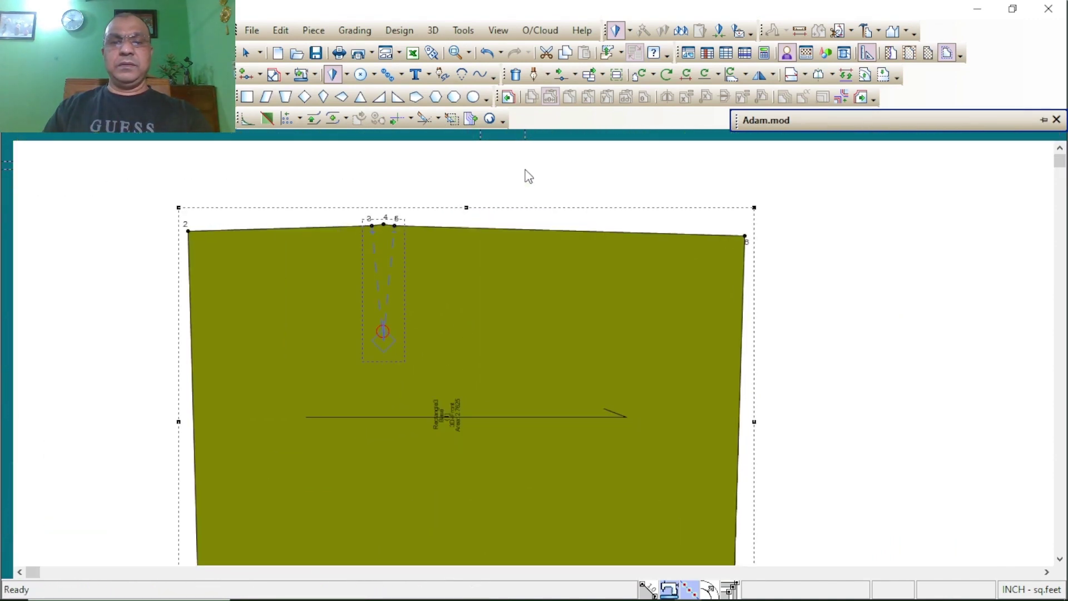
middle_click_drag(458, 227, 537, 362)
scroll(566, 356, "up", 2)
scroll(531, 359, "down", 1)
scroll(524, 359, "up", 1)
scroll(535, 361, "down", 1)
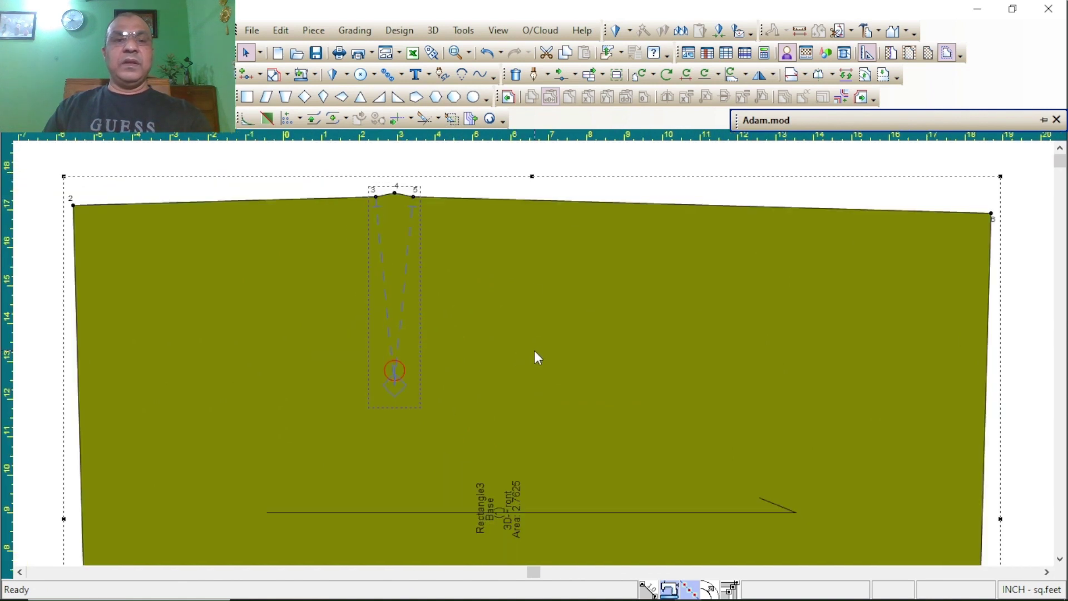
left_click(346, 75)
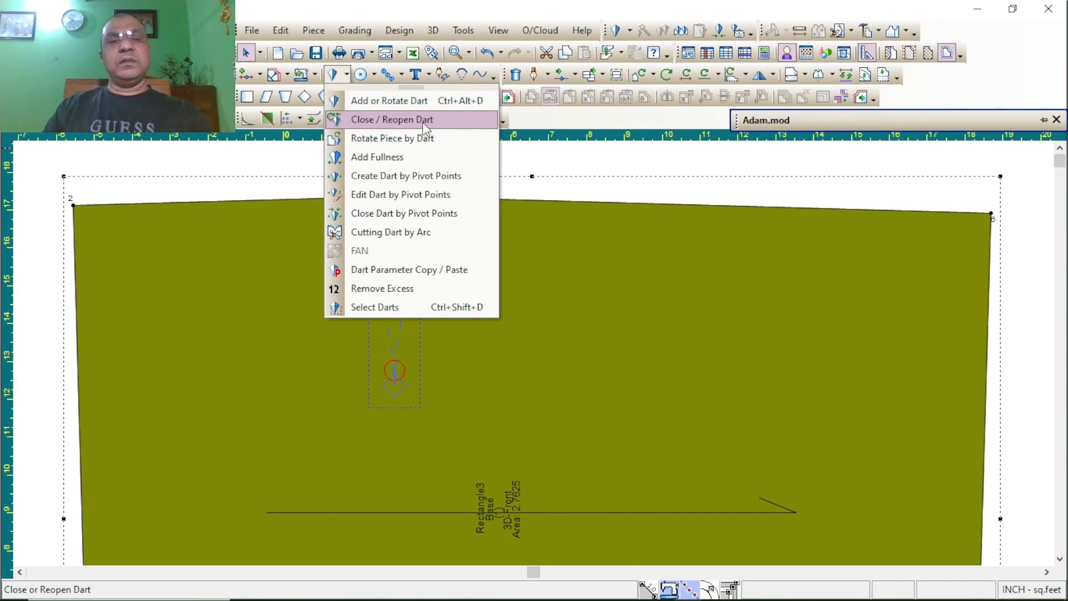
left_click(546, 256)
left_click(550, 271)
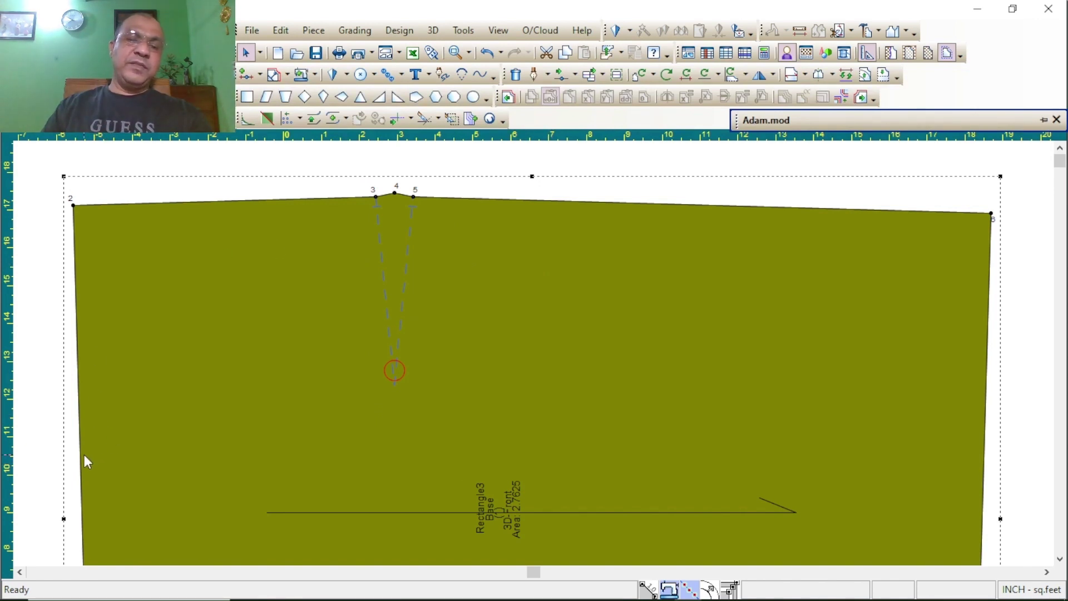
scroll(189, 435, "down", 2)
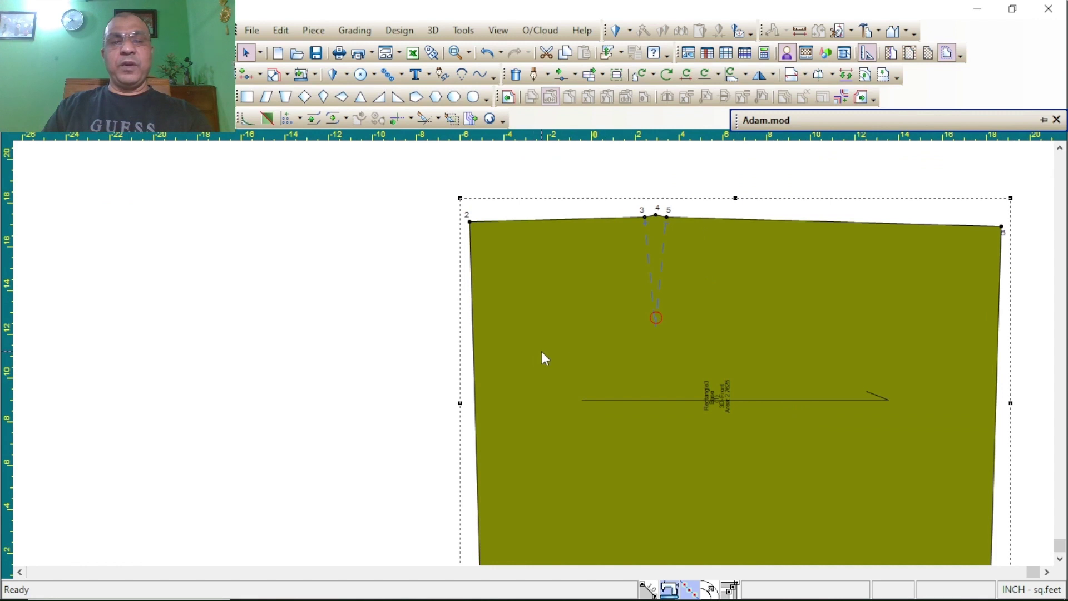
scroll(545, 355, "down", 1)
scroll(536, 356, "up", 3)
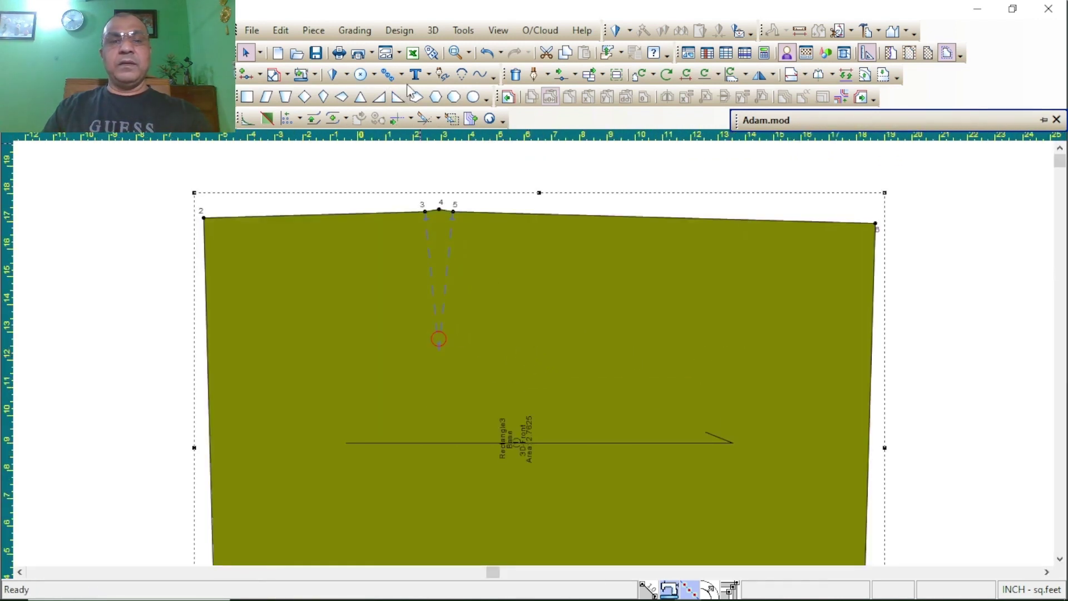
- Close the upper-edge dart with Close / Reopen Dart and transfer it to the piece's left edge, 8 inches from the previous point
left_click(346, 75)
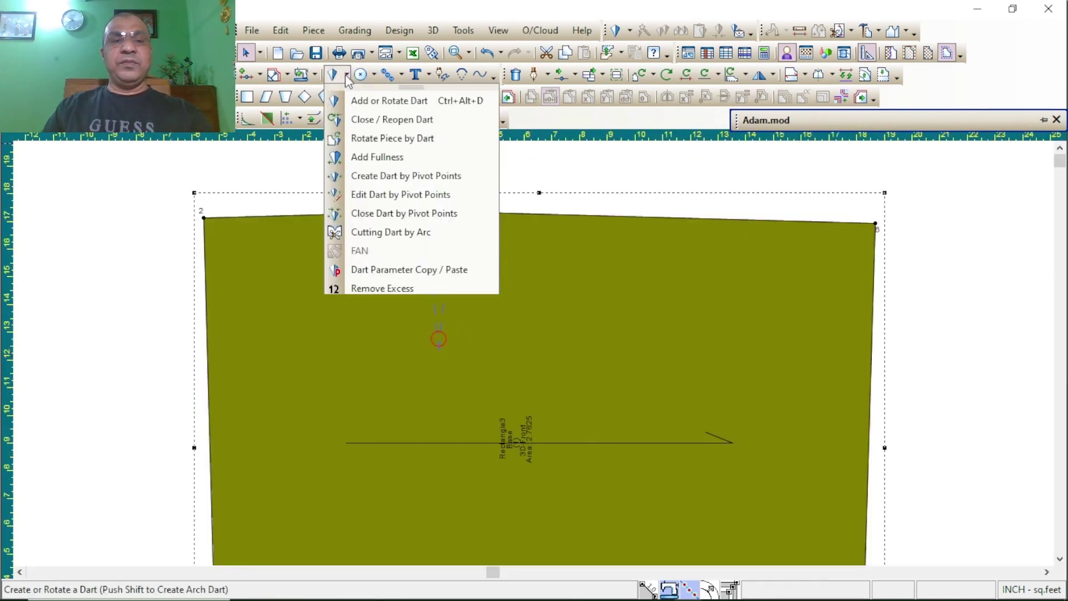
left_click(377, 119)
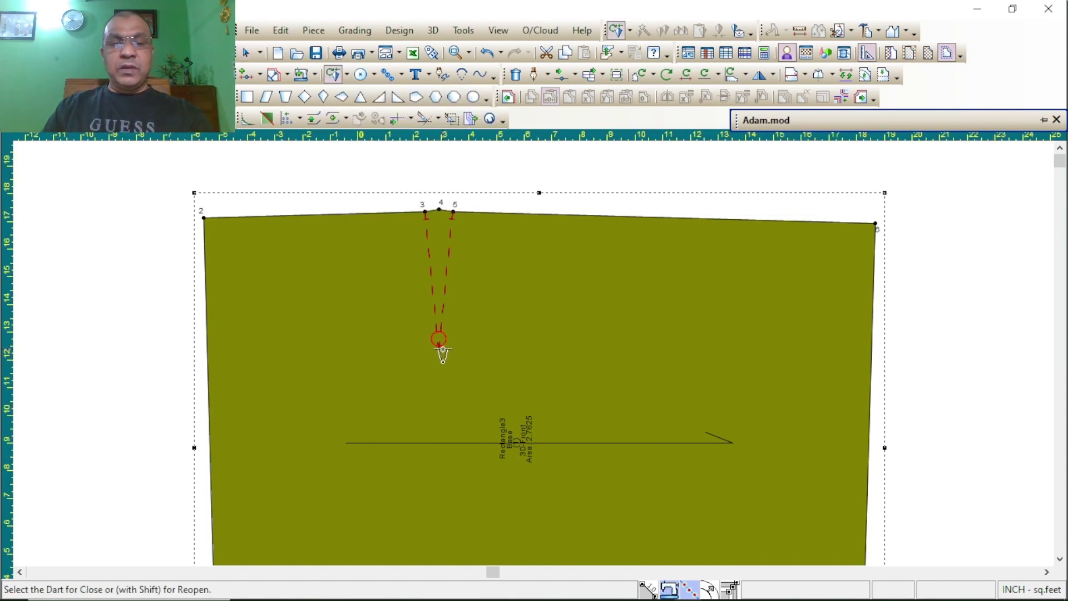
left_click(440, 349)
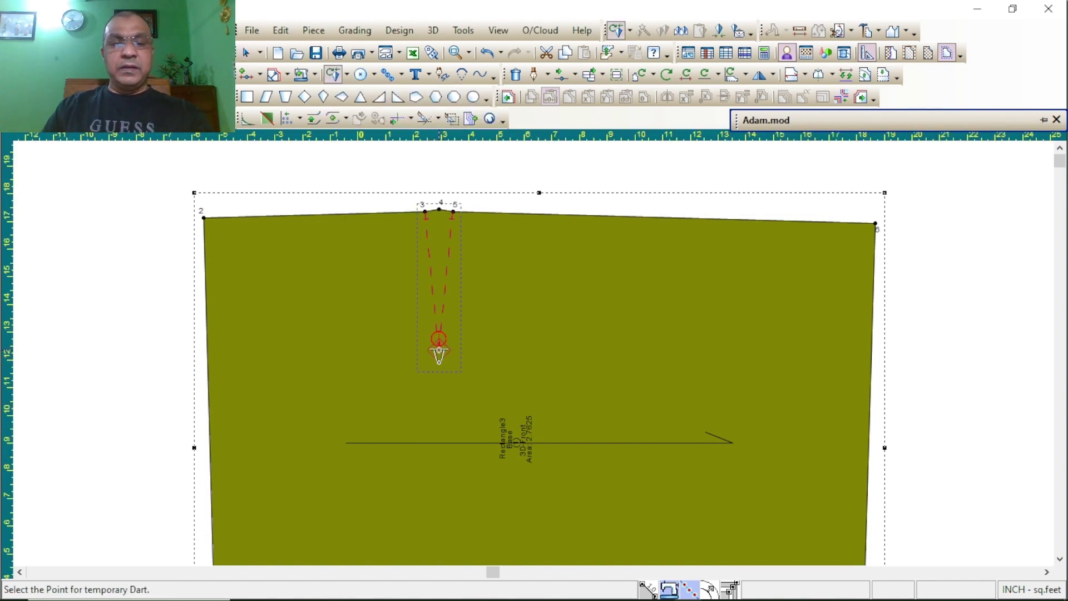
scroll(546, 358, "down", 3)
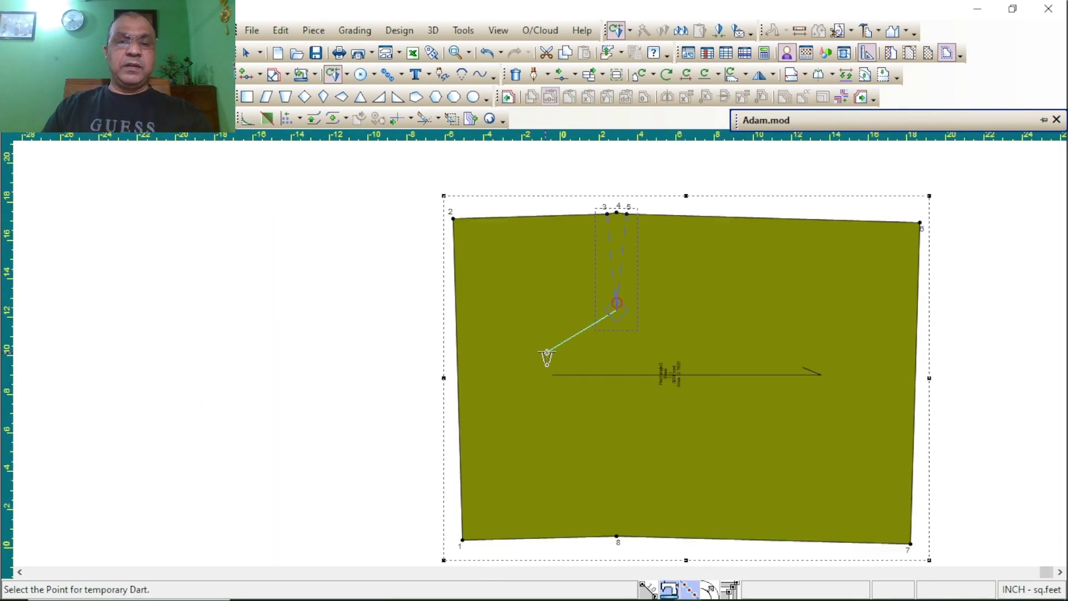
scroll(539, 357, "down", 1)
scroll(584, 363, "up", 2)
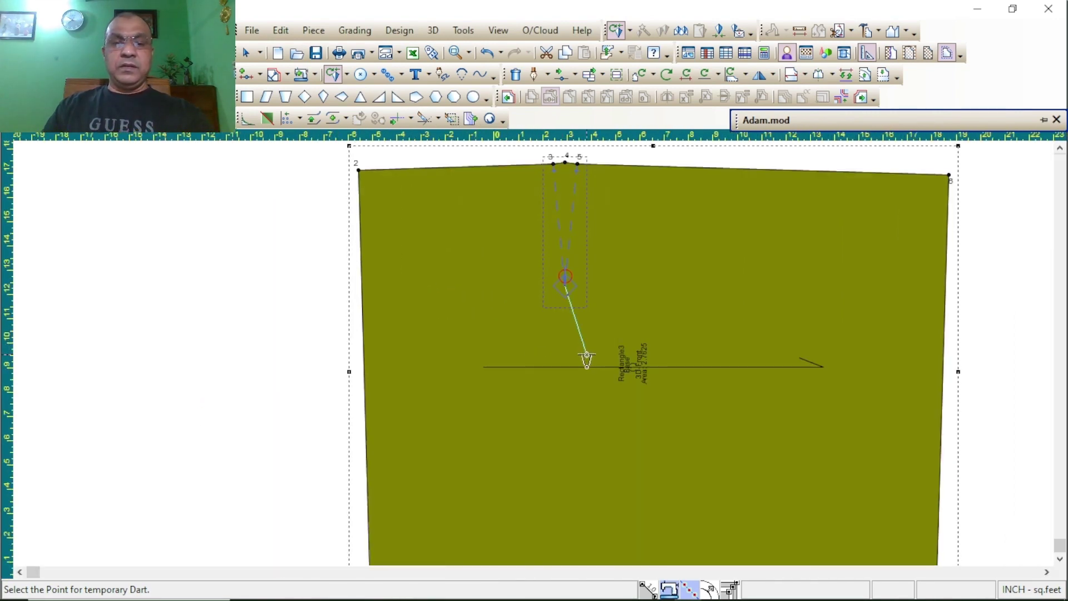
scroll(484, 362, "down", 3)
scroll(538, 356, "up", 2)
scroll(529, 370, "down", 2)
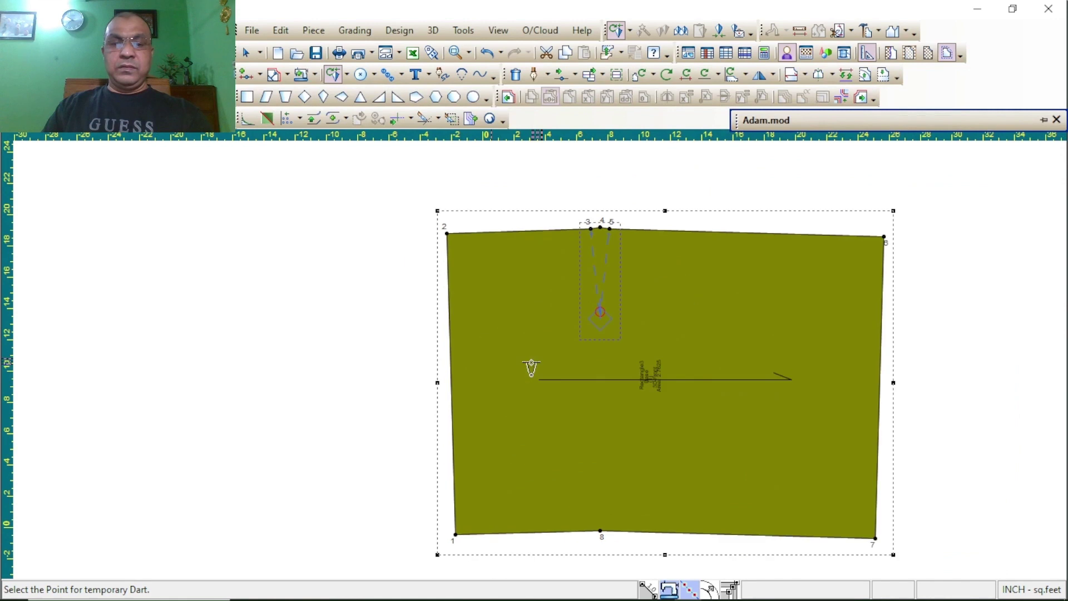
scroll(518, 362, "up", 2)
scroll(556, 360, "down", 2)
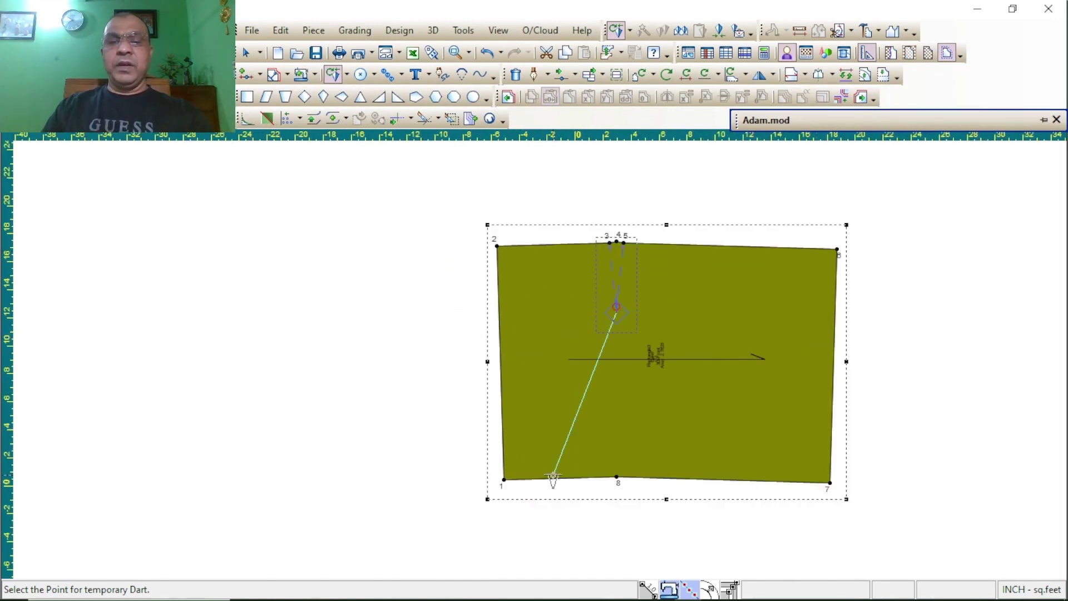
scroll(534, 368, "down", 1)
scroll(520, 365, "up", 4)
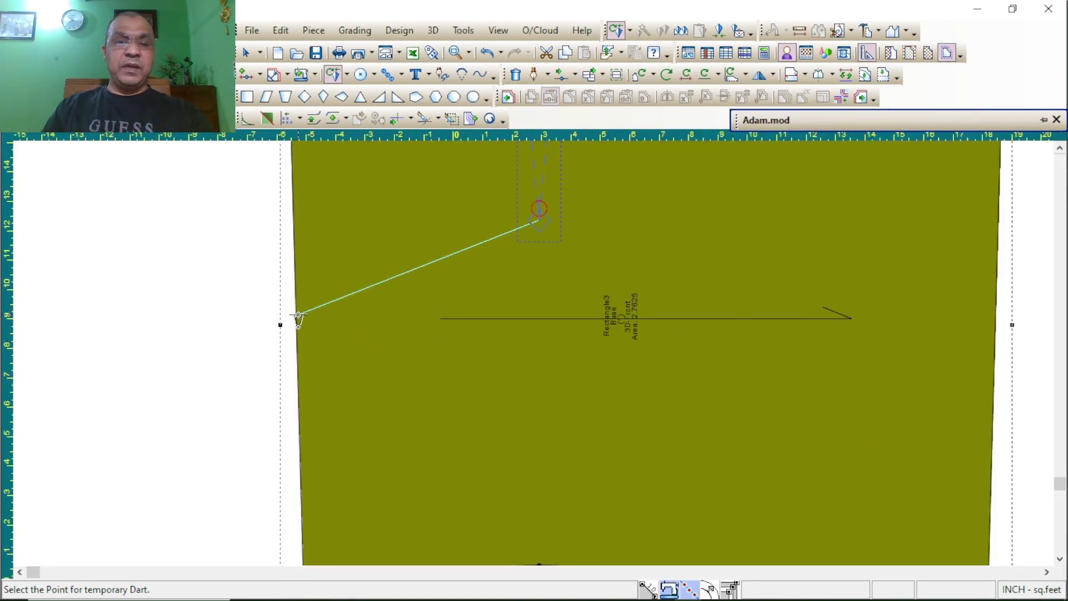
left_click(297, 312)
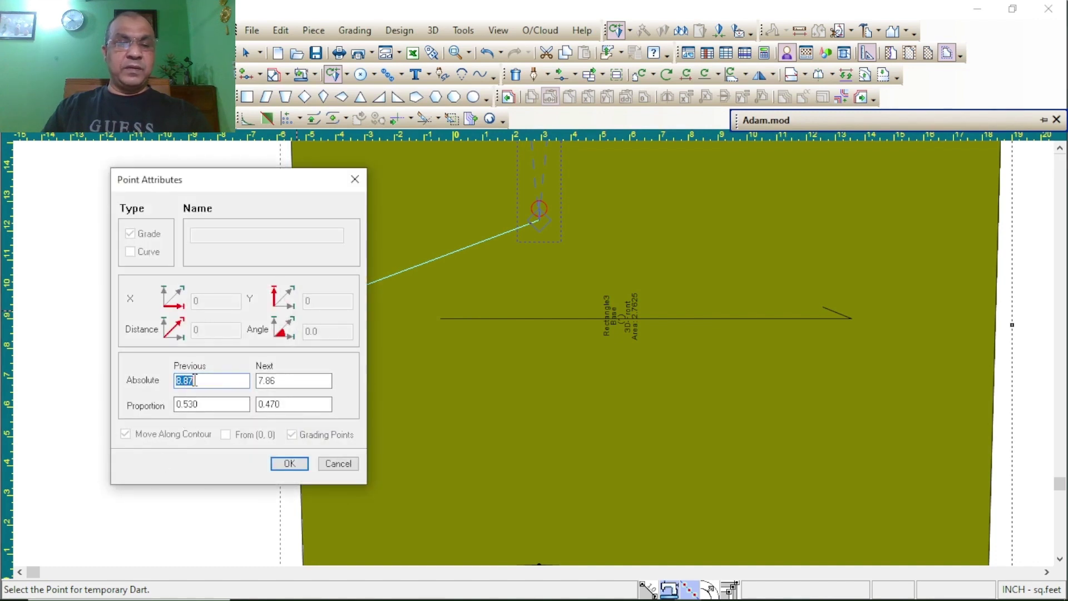
type("8")
left_click(290, 464)
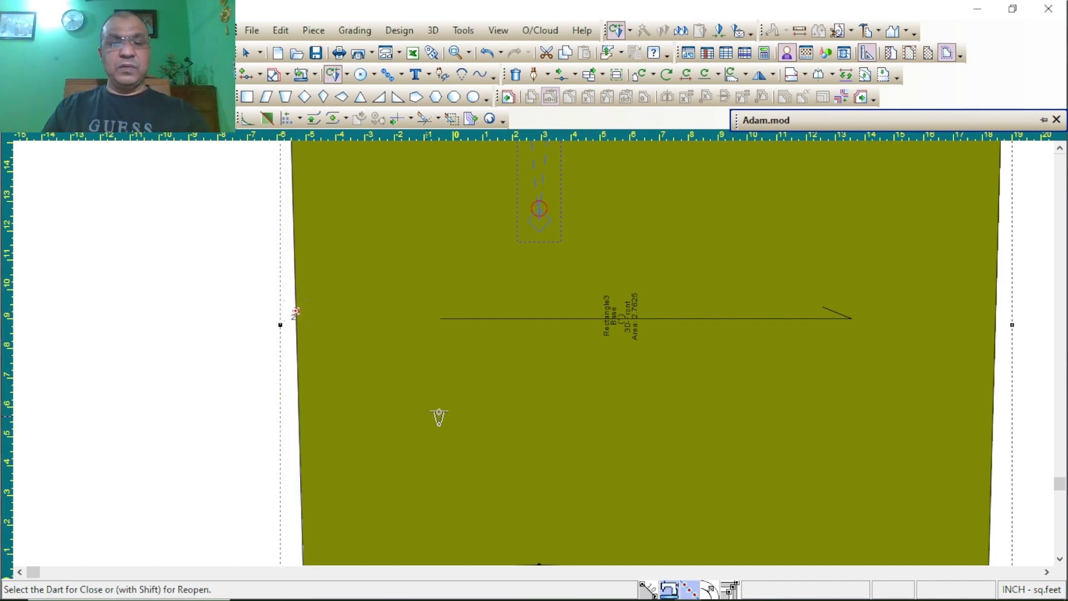
- Examine the transferred dart on the left edge and the closed seam on the upper edge, leaving the dart tool
scroll(439, 418, "down", 5)
scroll(539, 364, "up", 1)
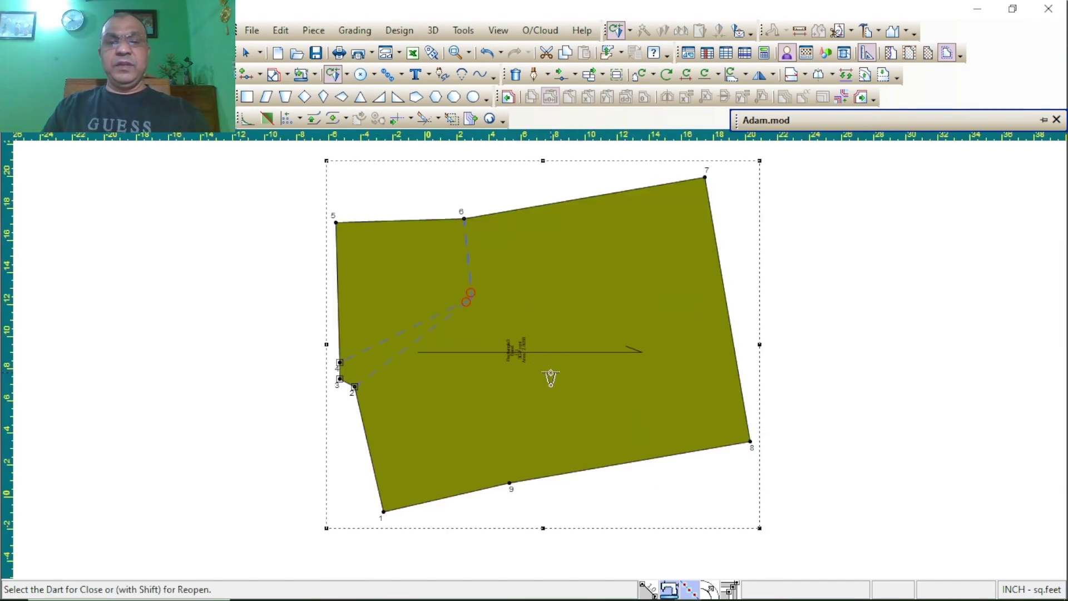
scroll(551, 378, "down", 2)
scroll(508, 334, "up", 3)
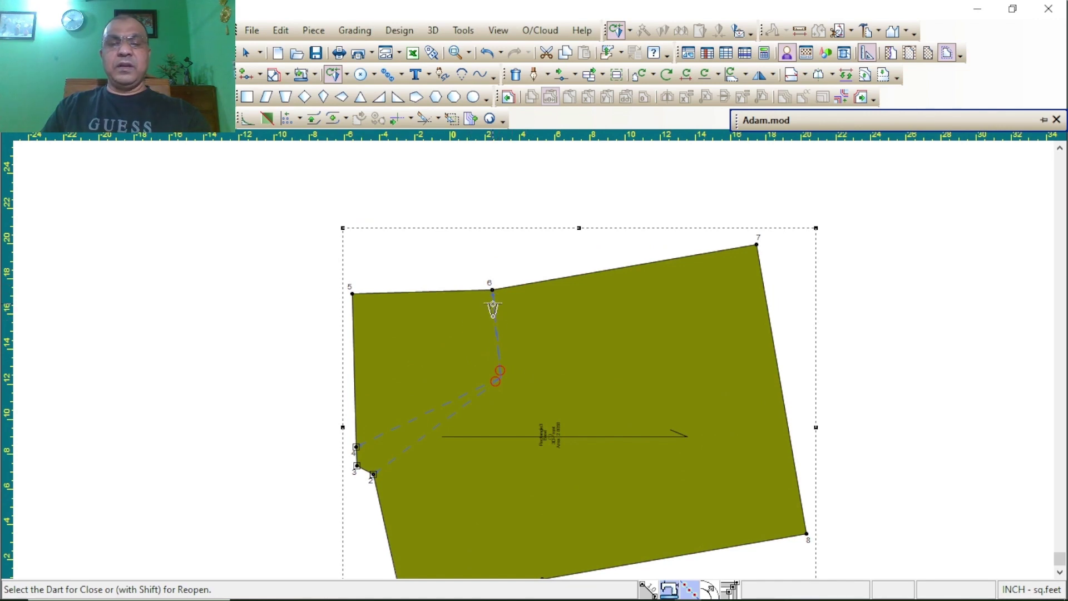
scroll(534, 350, "up", 3)
scroll(548, 394, "down", 3)
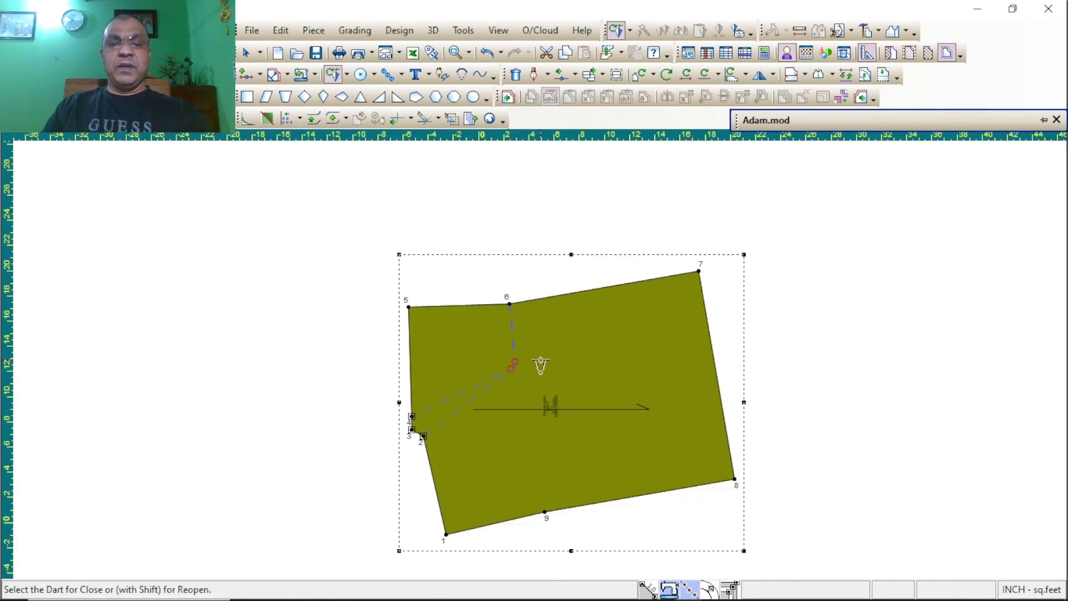
scroll(539, 362, "up", 2)
scroll(541, 366, "down", 2)
scroll(537, 362, "up", 2)
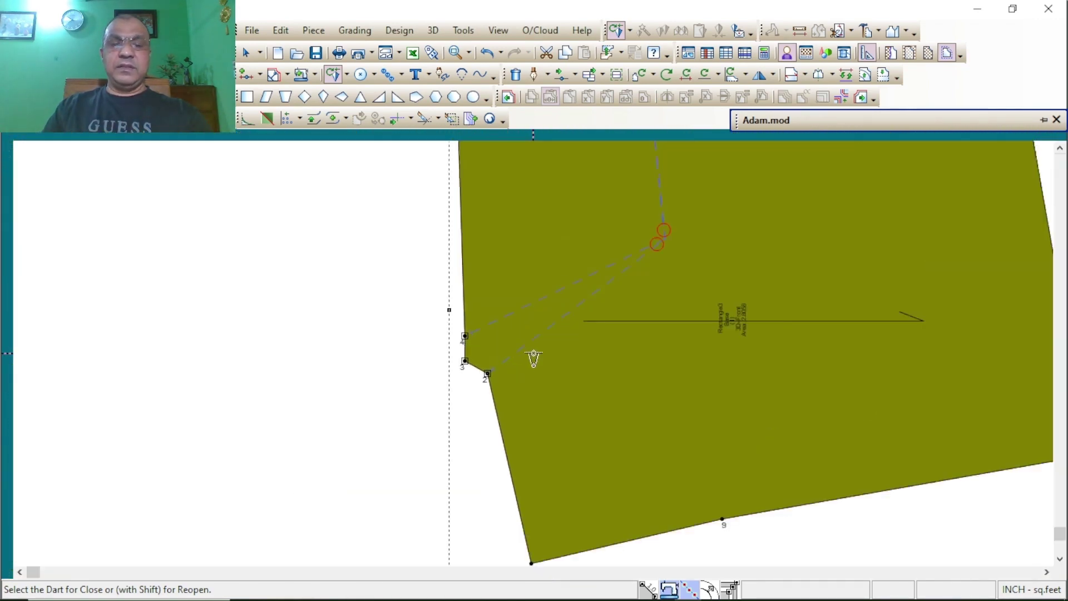
scroll(535, 362, "down", 2)
scroll(545, 358, "up", 2)
scroll(542, 359, "down", 1)
scroll(541, 360, "up", 2)
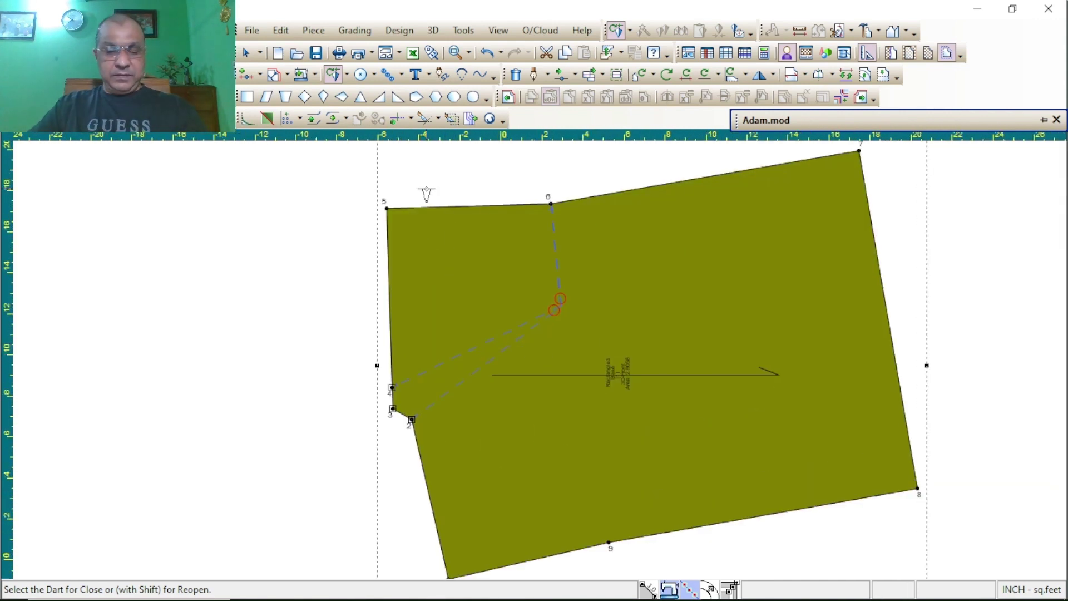
right_click(443, 191)
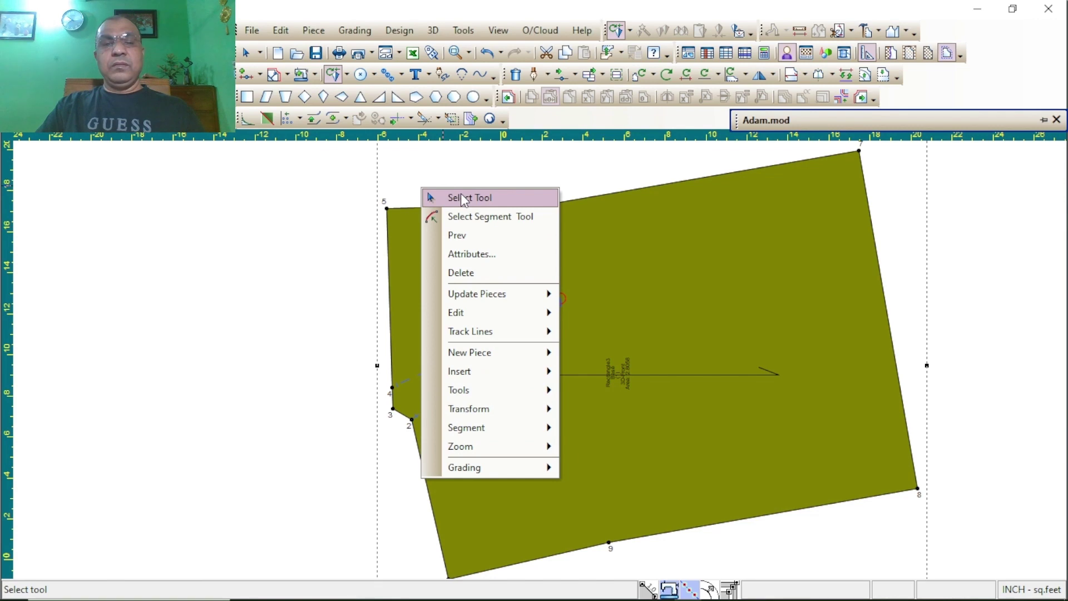
left_click(462, 198)
- Inspect the piece's new outline around the two dart tips and the dart opening at several magnifications
scroll(541, 362, "down", 2)
scroll(535, 356, "up", 3)
scroll(539, 359, "down", 2)
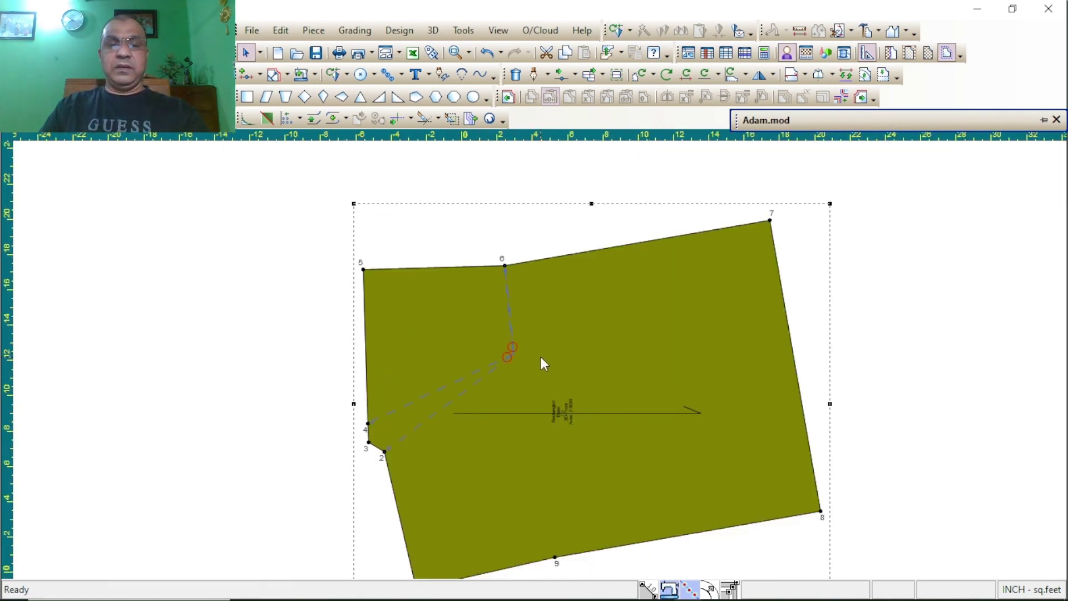
scroll(537, 355, "up", 1)
scroll(543, 364, "down", 2)
scroll(583, 372, "up", 3)
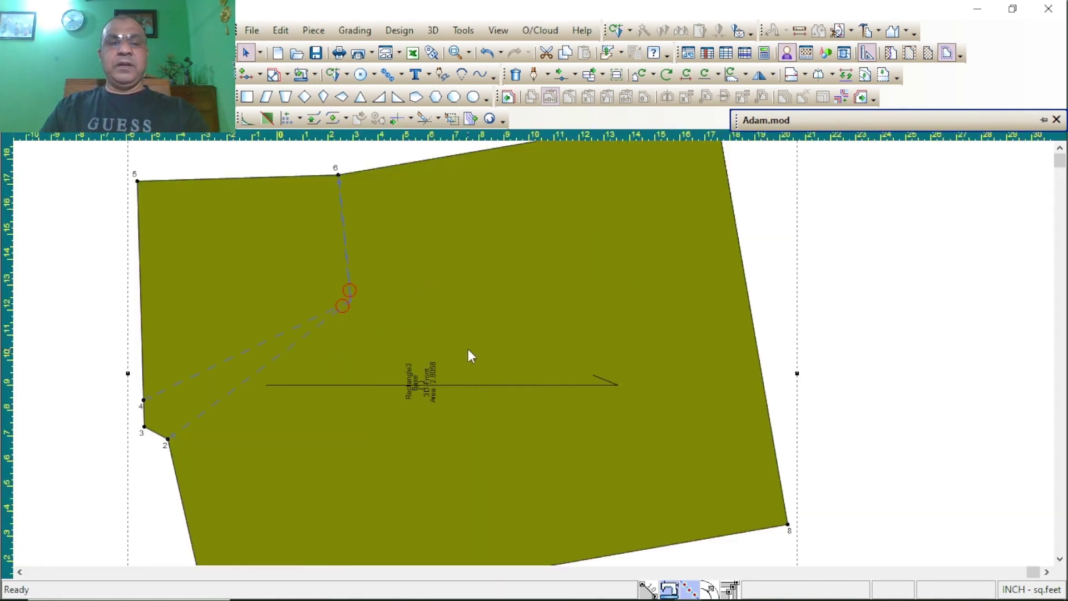
scroll(570, 362, "down", 3)
scroll(578, 374, "up", 1)
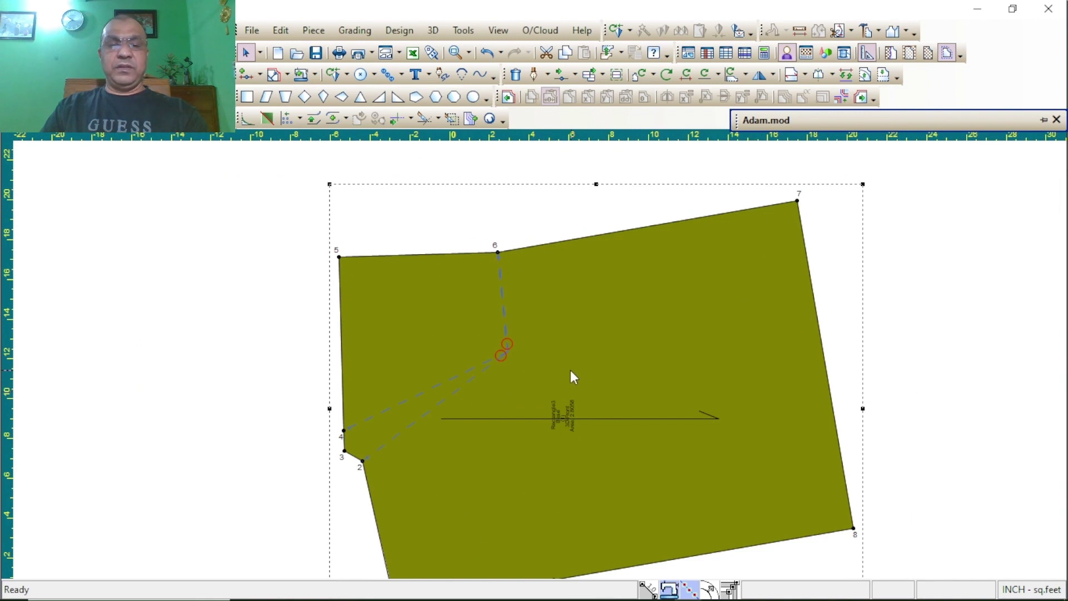
scroll(570, 369, "up", 1)
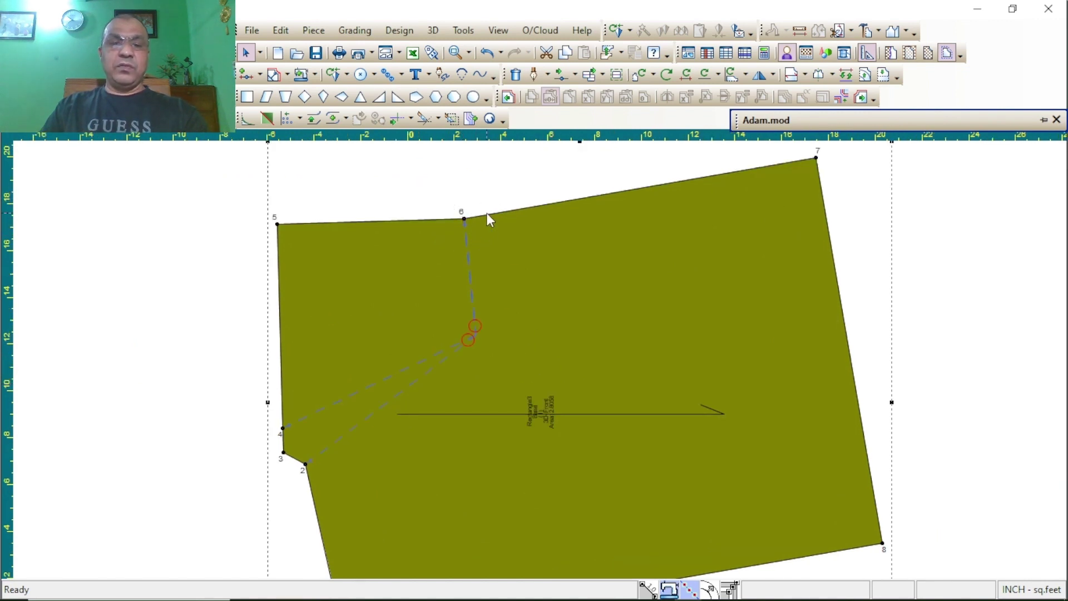
left_click(469, 341)
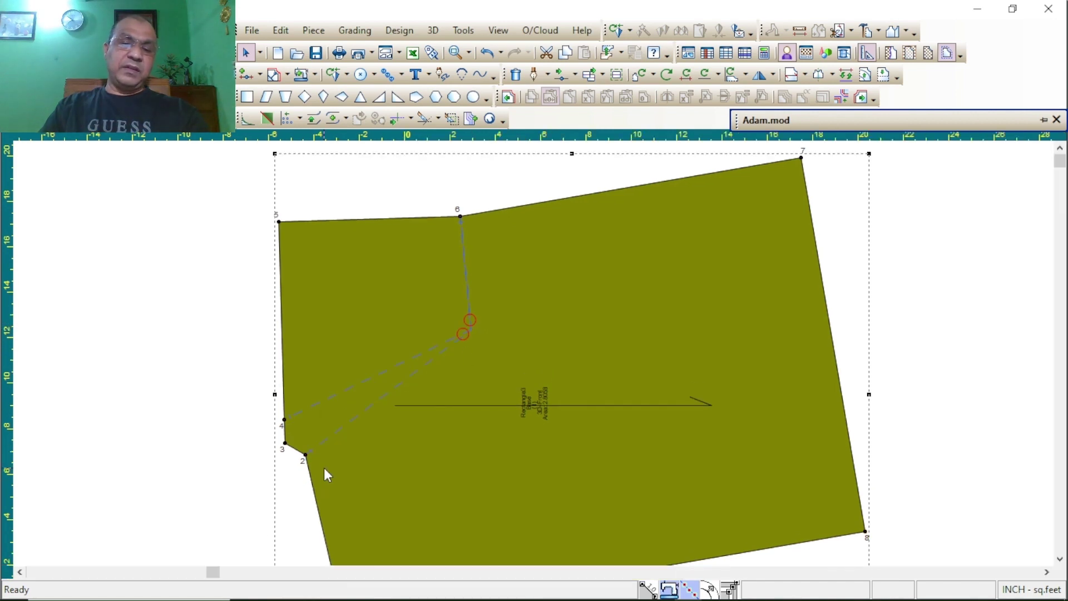
scroll(539, 356, "down", 2)
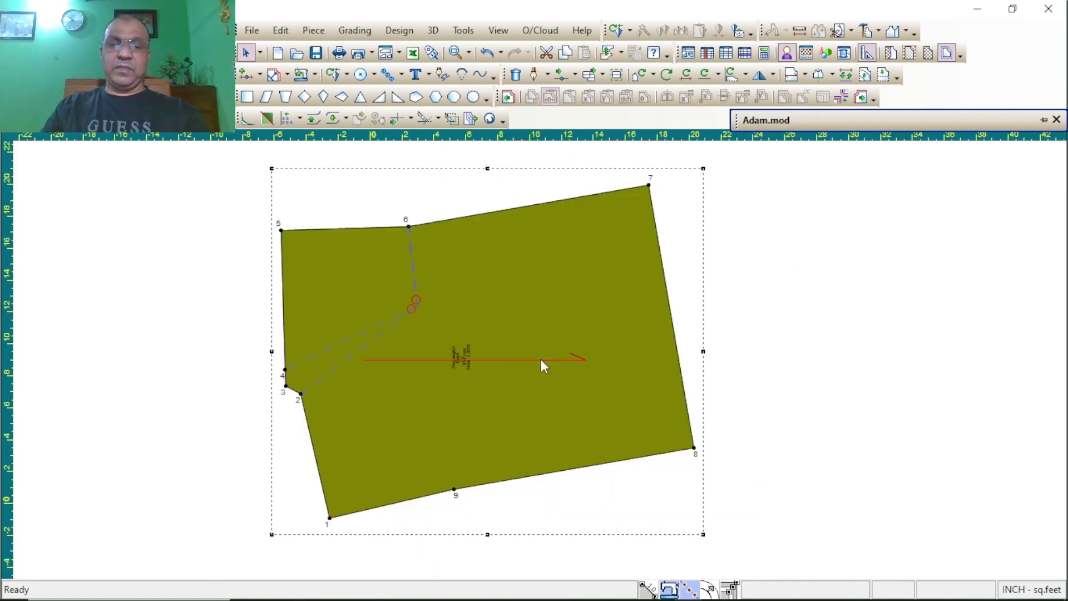
scroll(532, 351, "down", 1)
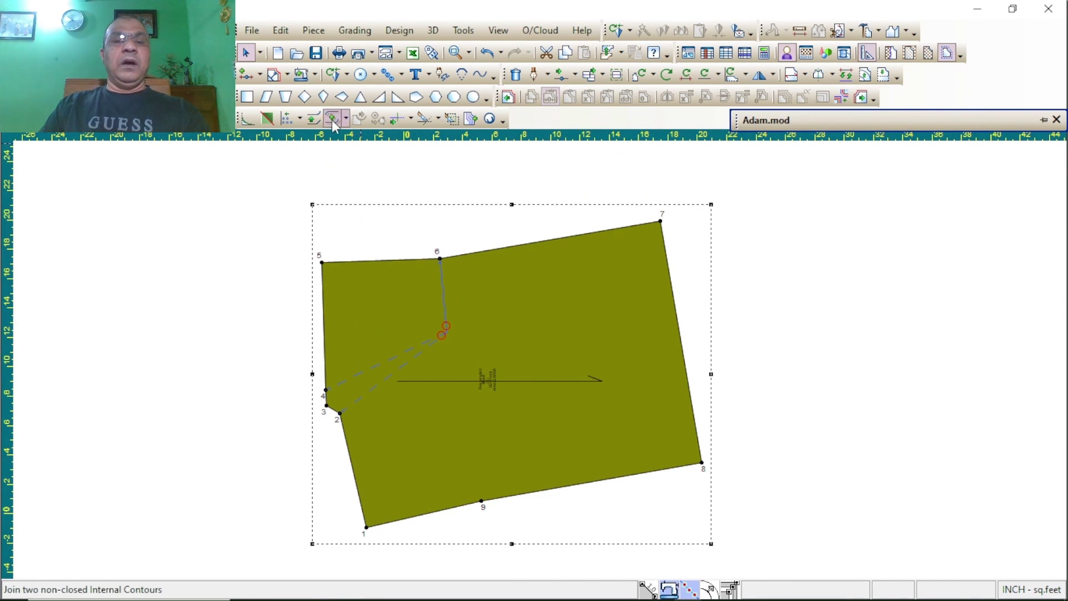
- Rotate the whole piece counterclockwise about the dart tip in repeated increments with Rotate Piece by Dart
left_click(347, 76)
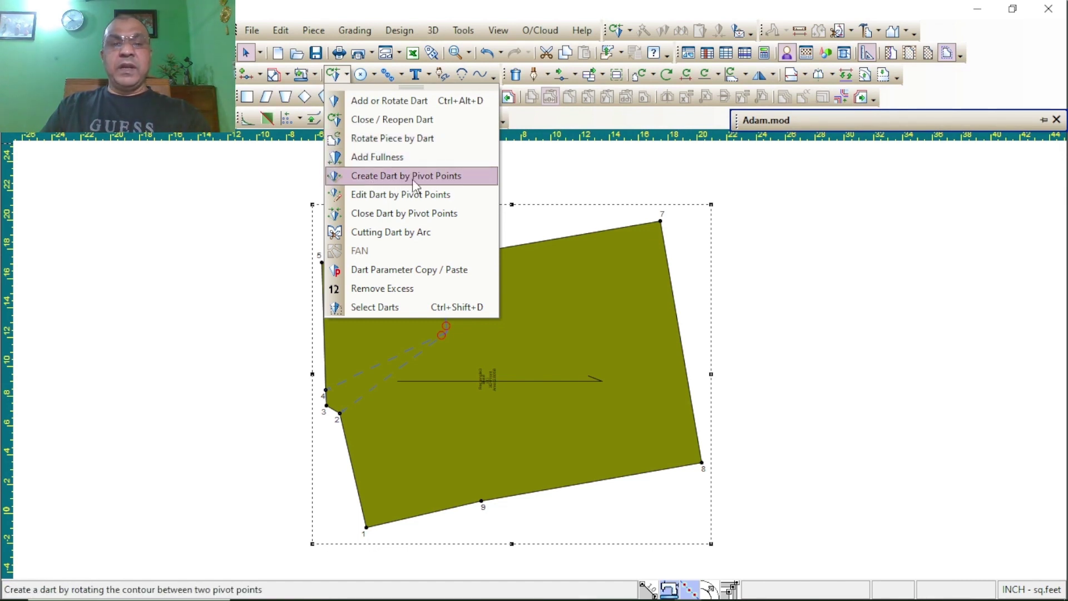
left_click(401, 143)
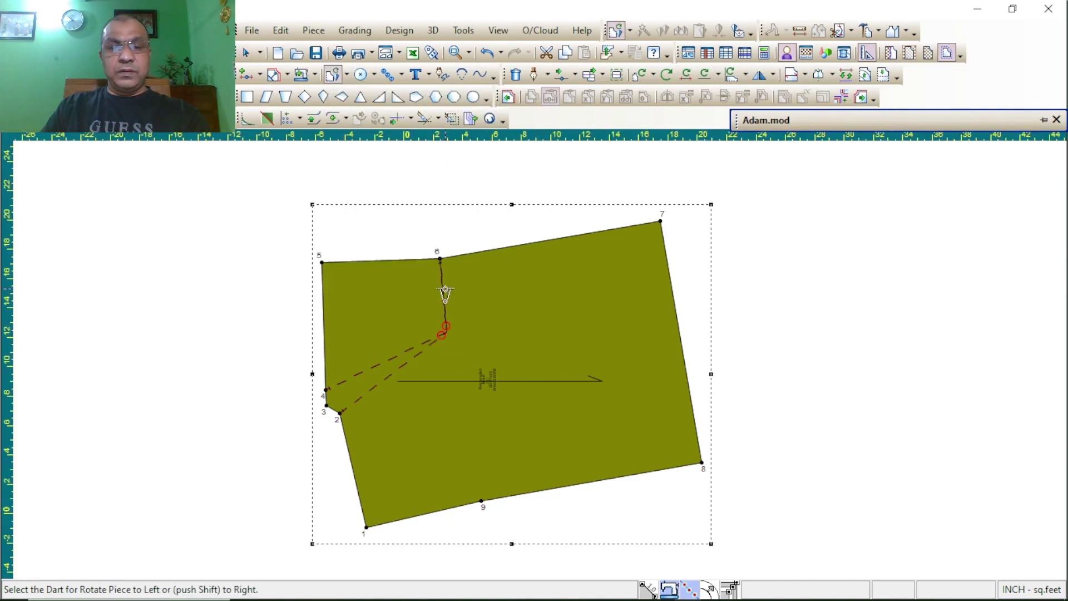
left_click(448, 333)
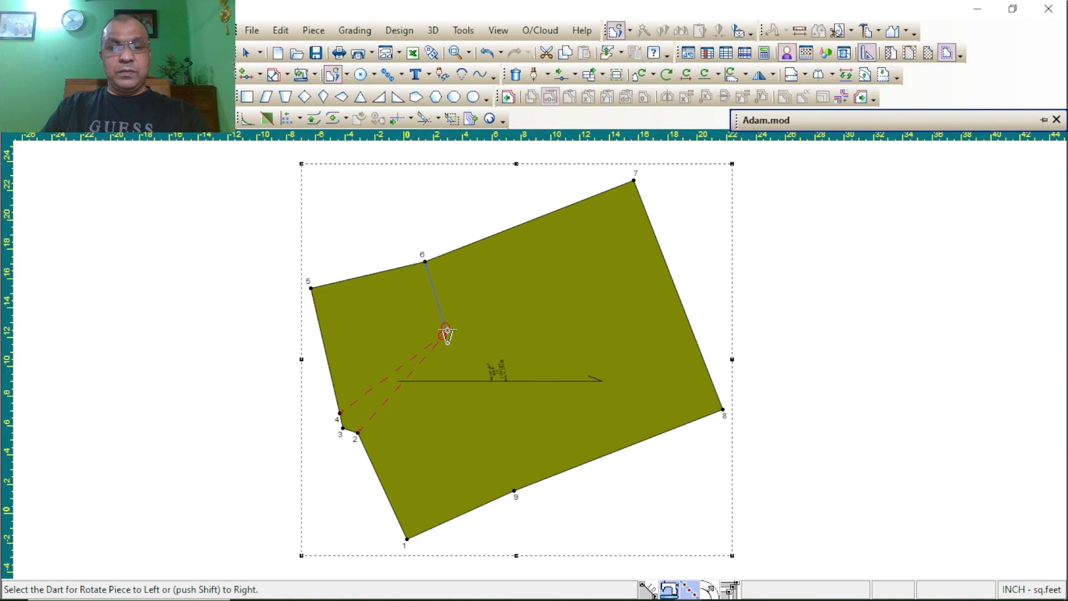
left_click(447, 333)
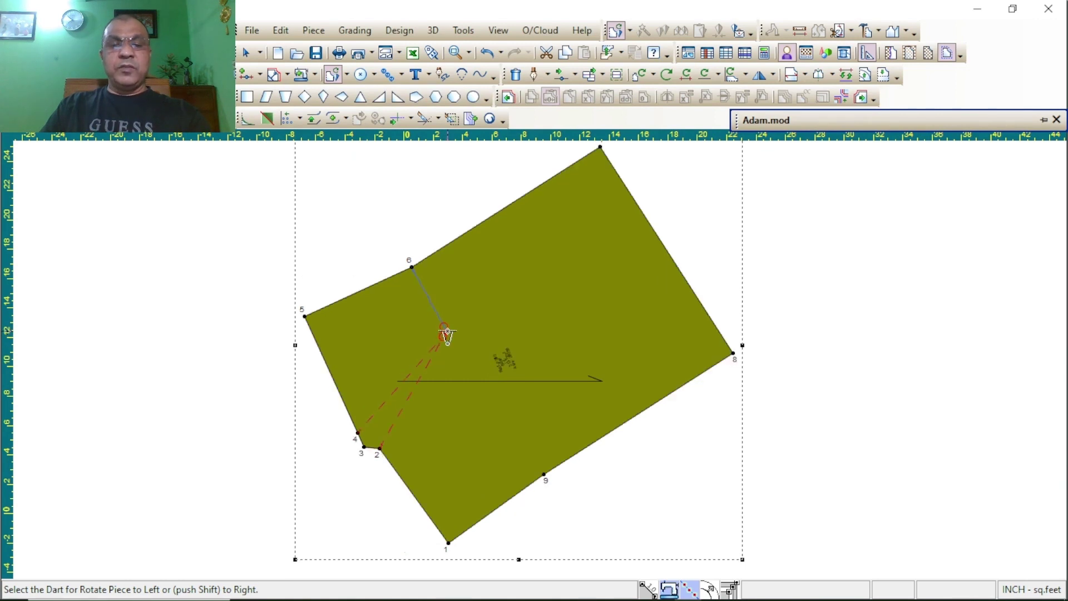
left_click(447, 334)
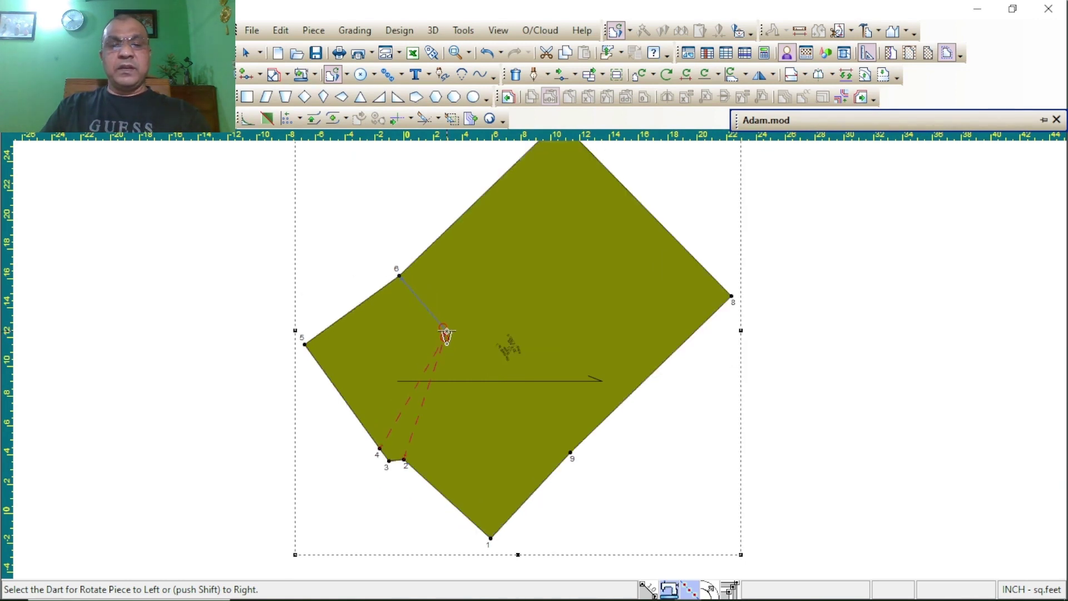
left_click(447, 333)
left_click(448, 334)
left_click(447, 333)
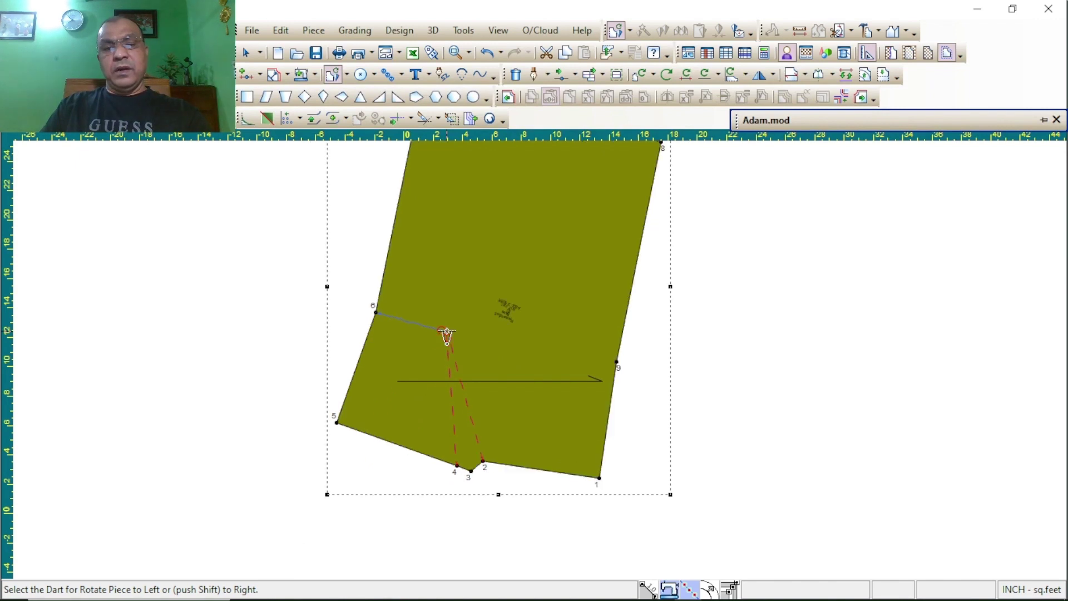
left_click(448, 333)
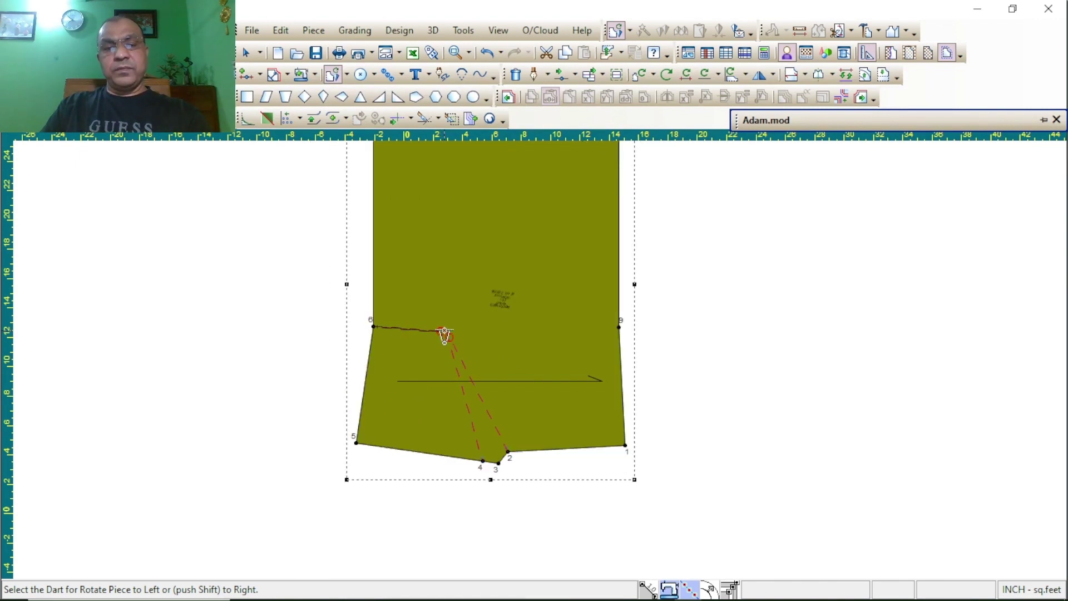
left_click(447, 334)
left_click(448, 334)
left_click(448, 334)
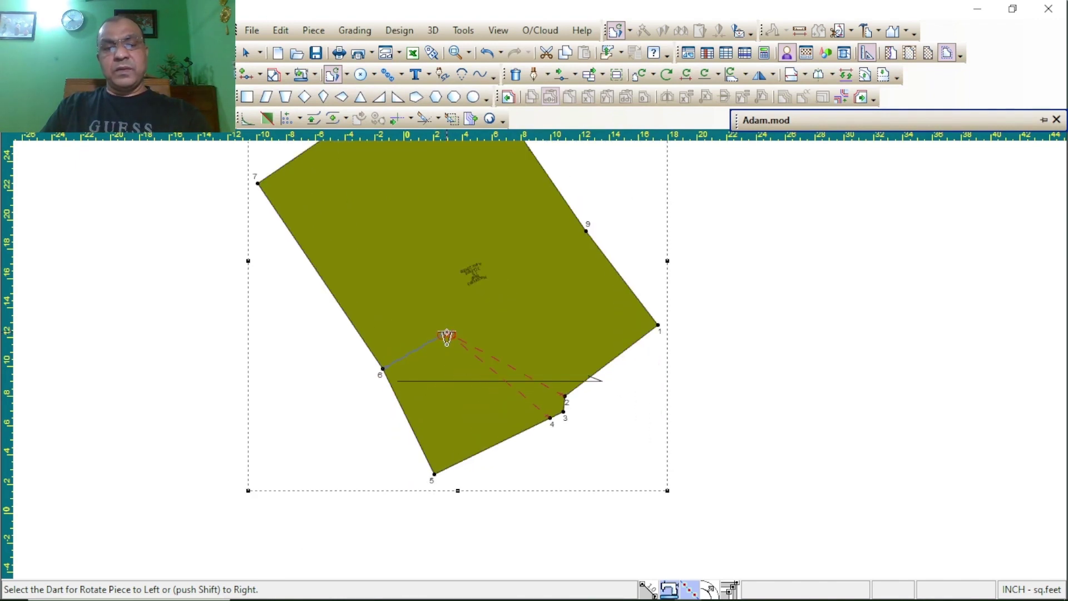
left_click(448, 334)
left_click(448, 334)
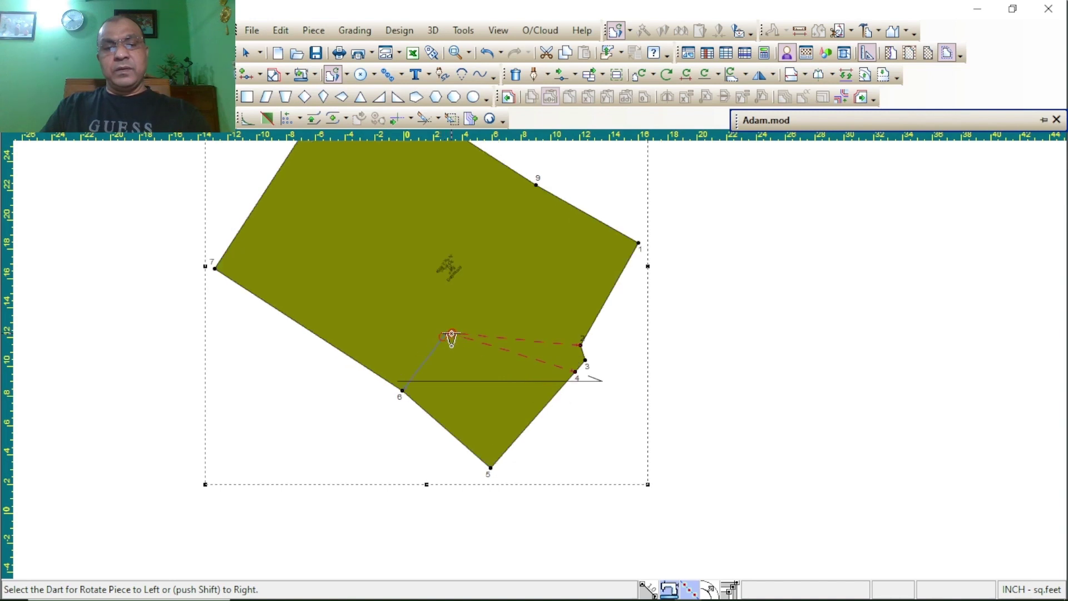
left_click(449, 335)
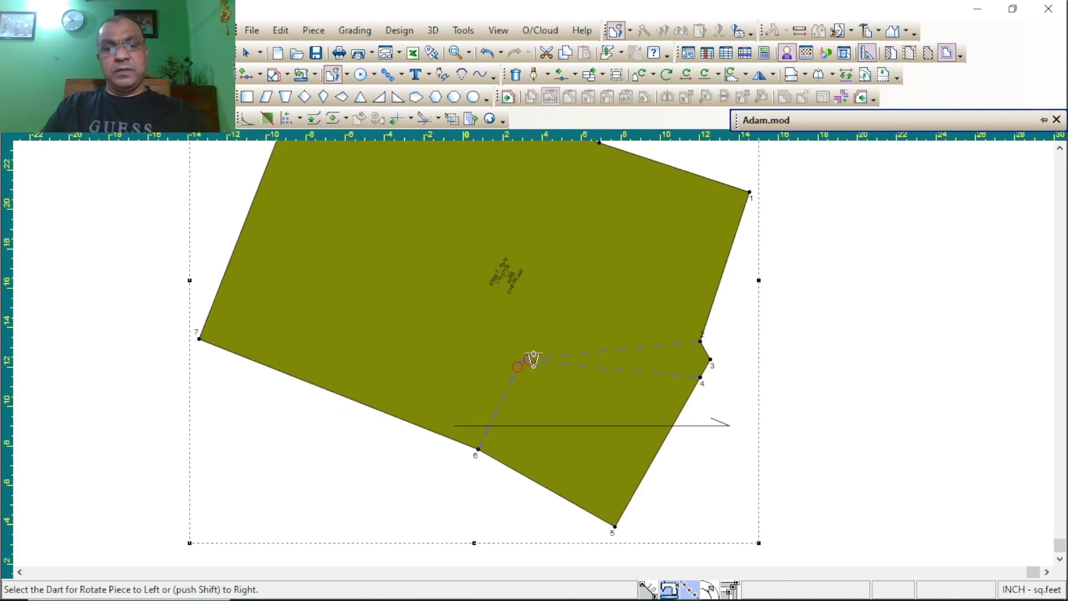
scroll(539, 366, "up", 5)
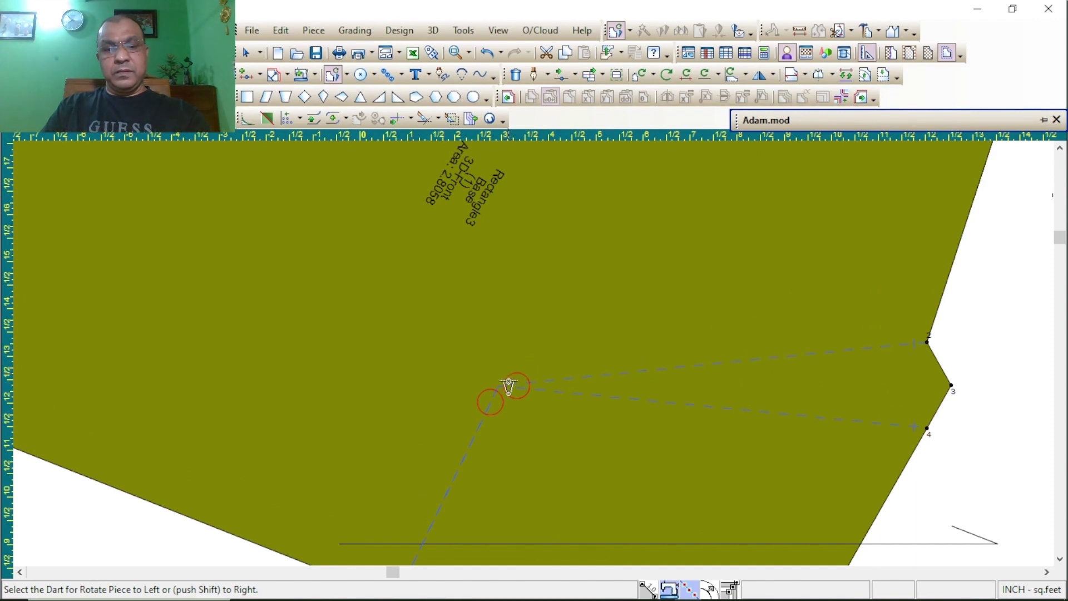
left_click(501, 389)
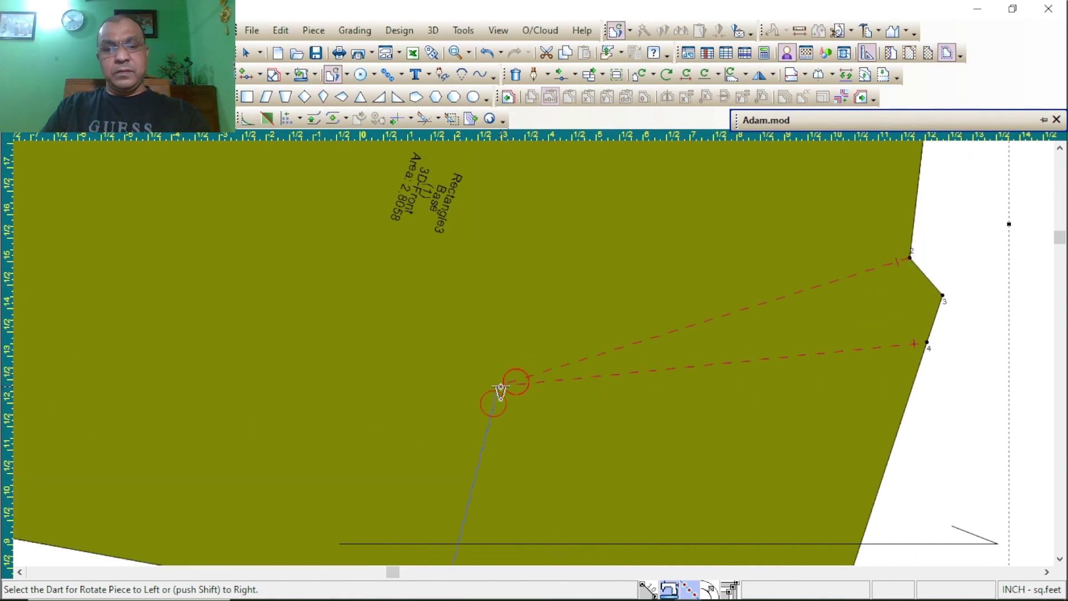
- Rotate the piece one further increment counterclockwise about the dart tip, leaving the Rotate Piece by Dart tool
scroll(517, 367, "up", 3)
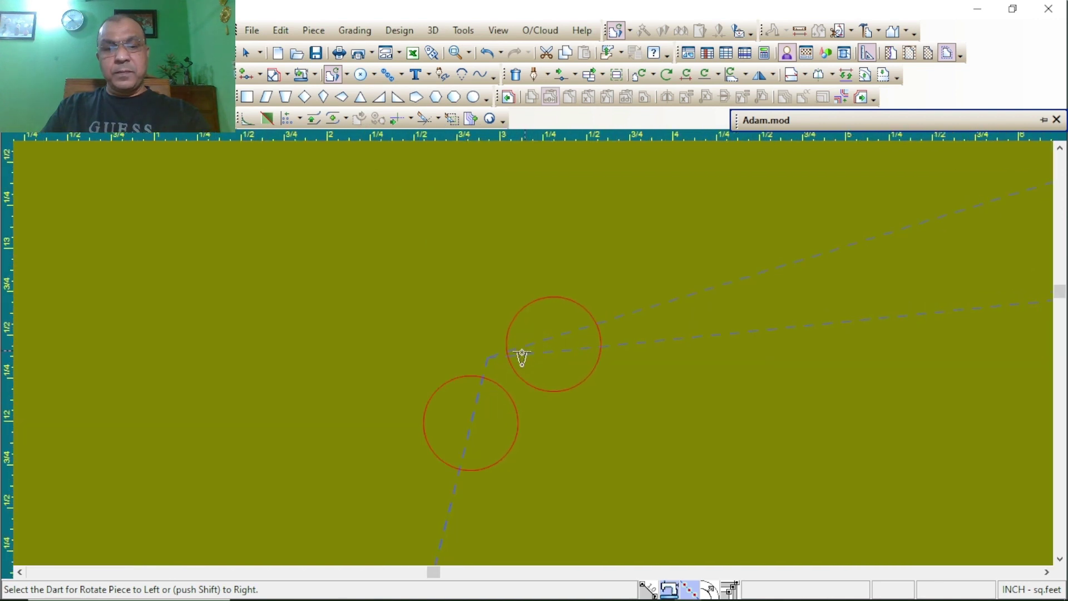
left_click(490, 361)
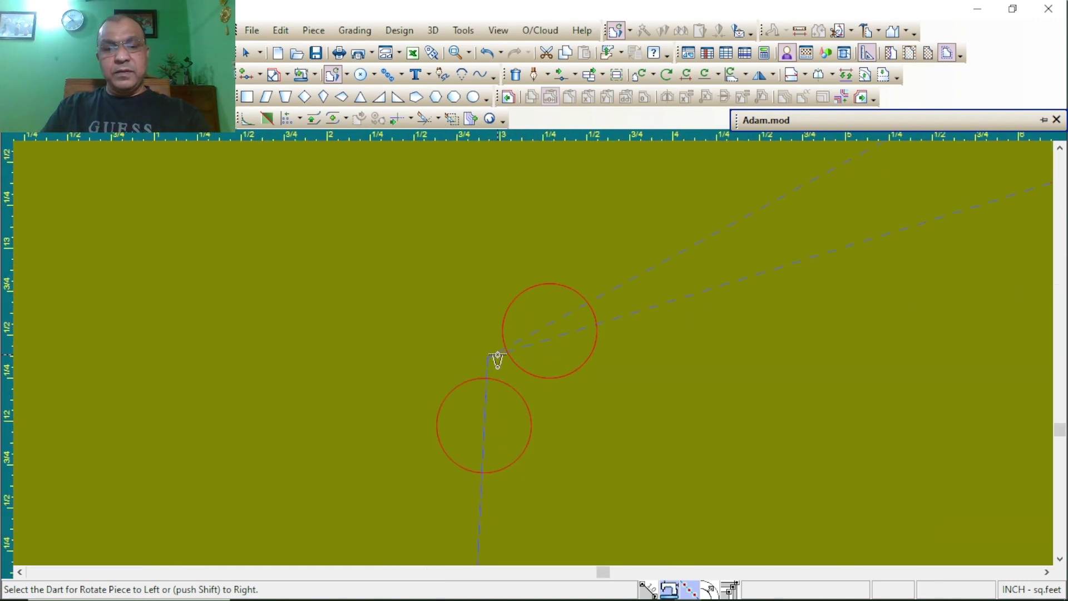
scroll(490, 364, "down", 2)
scroll(535, 362, "down", 5)
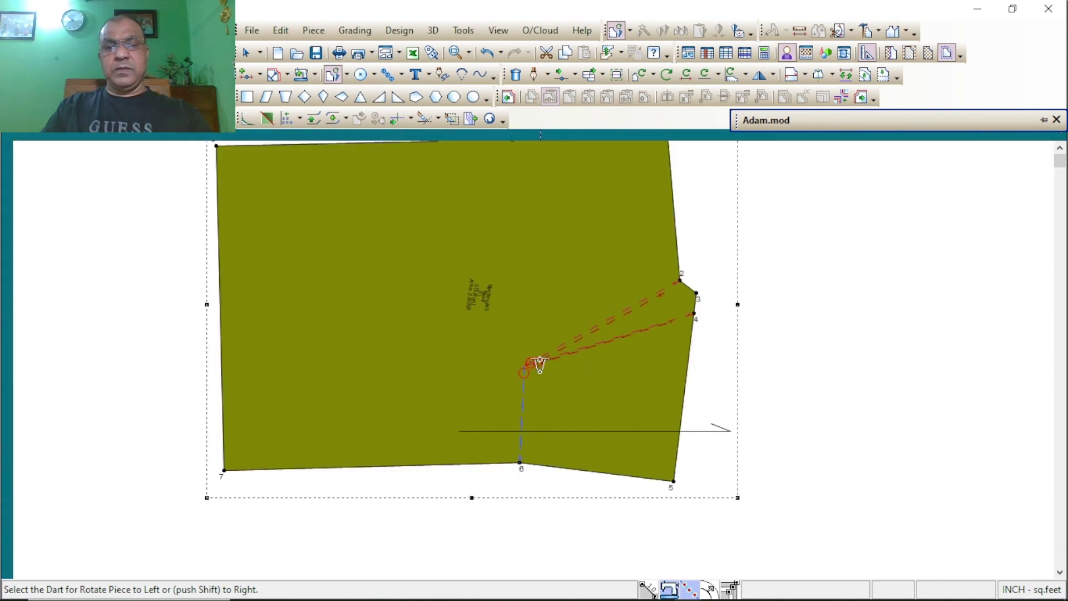
scroll(540, 365, "up", 2)
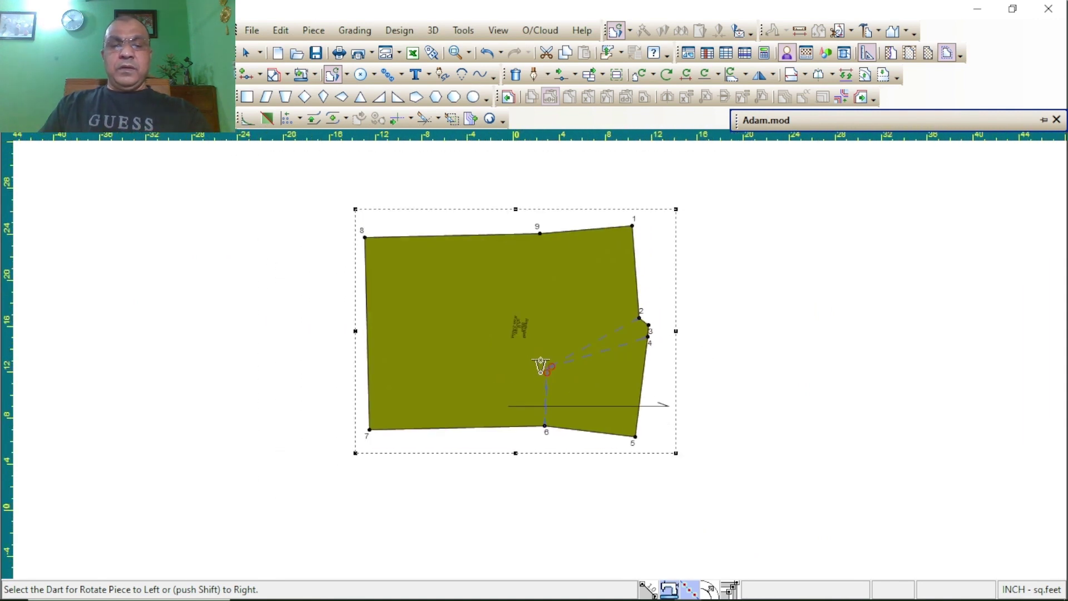
scroll(537, 361, "up", 2)
right_click(546, 319)
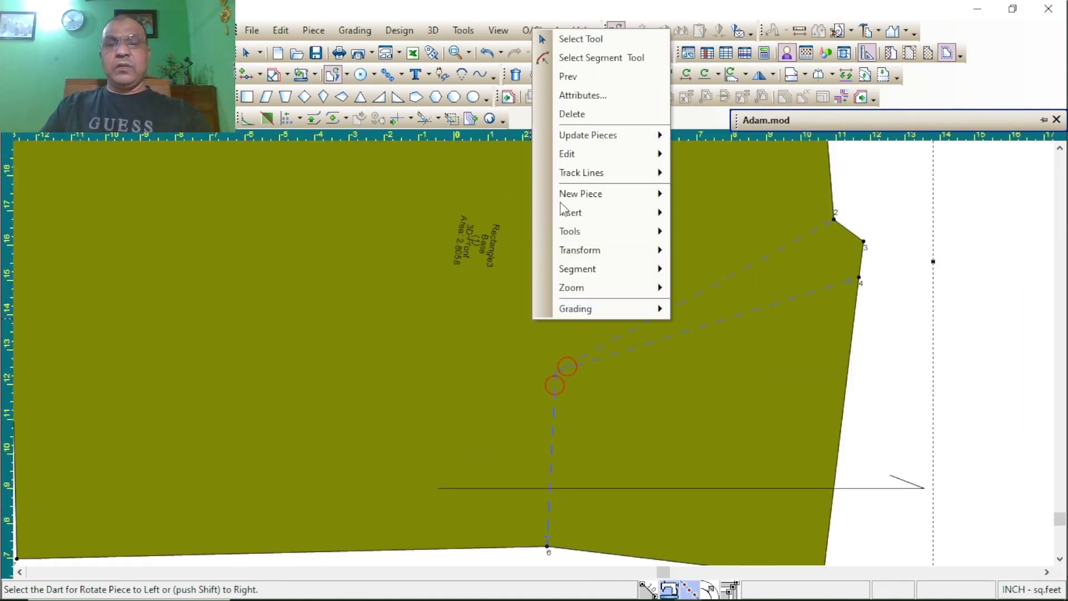
left_click(565, 38)
scroll(534, 334, "down", 3)
scroll(541, 360, "up", 2)
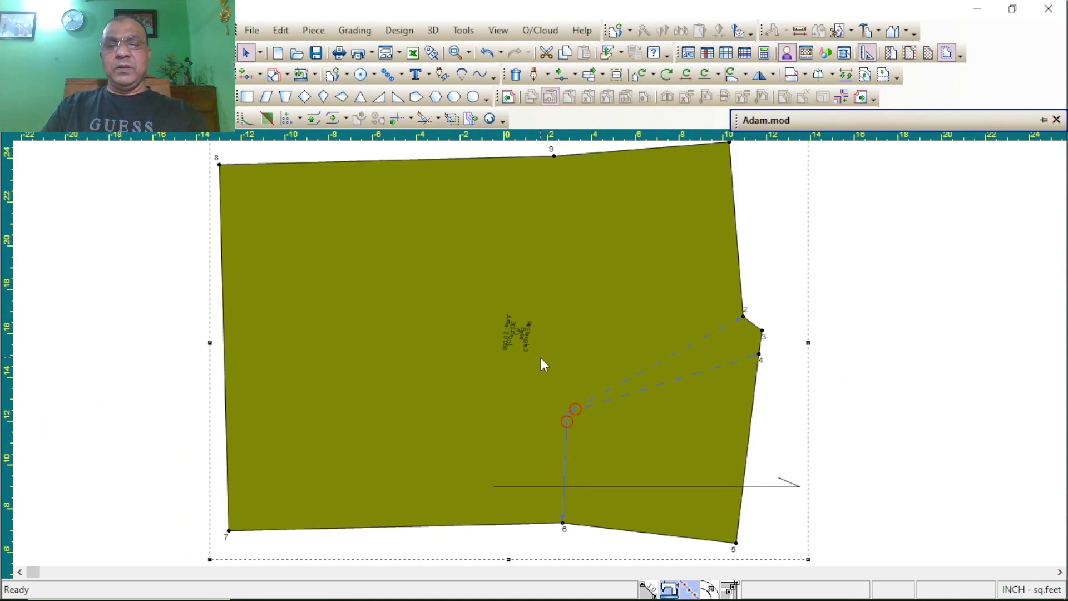
scroll(541, 361, "down", 2)
scroll(541, 360, "up", 1)
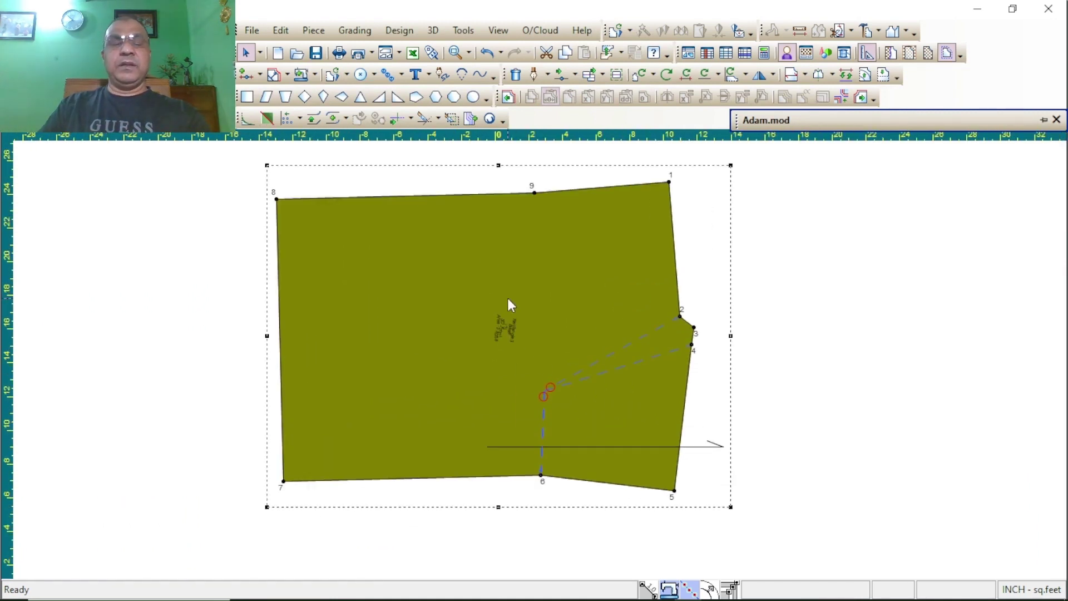
scroll(533, 359, "up", 1)
scroll(540, 361, "down", 1)
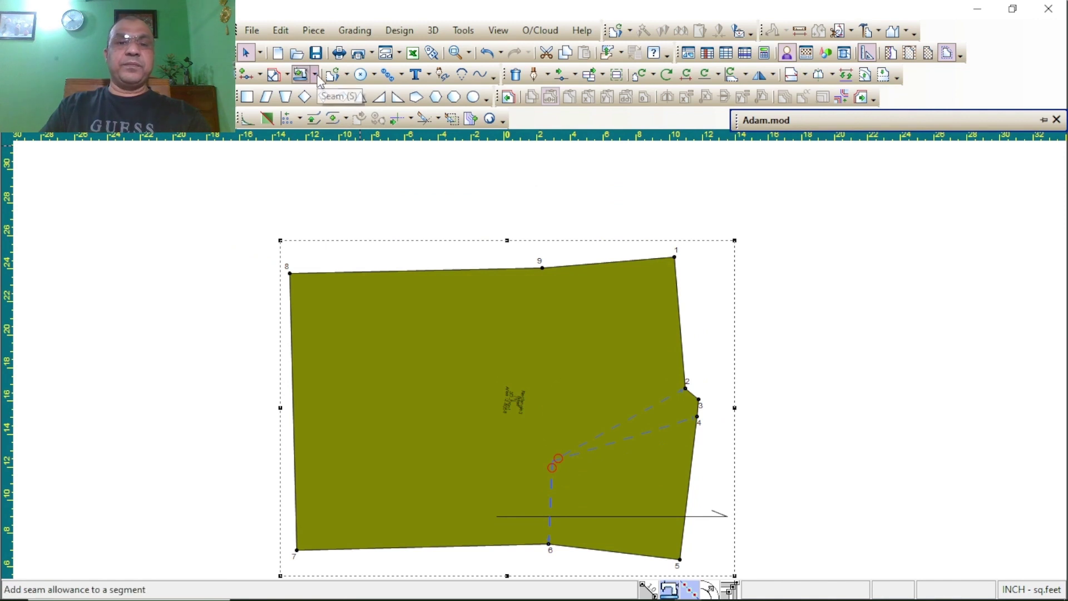
- Place the Add Fullness opening point on the piece's lower edge, about 11.44 inches from the previous point and 3.82 inches from the next
left_click(348, 75)
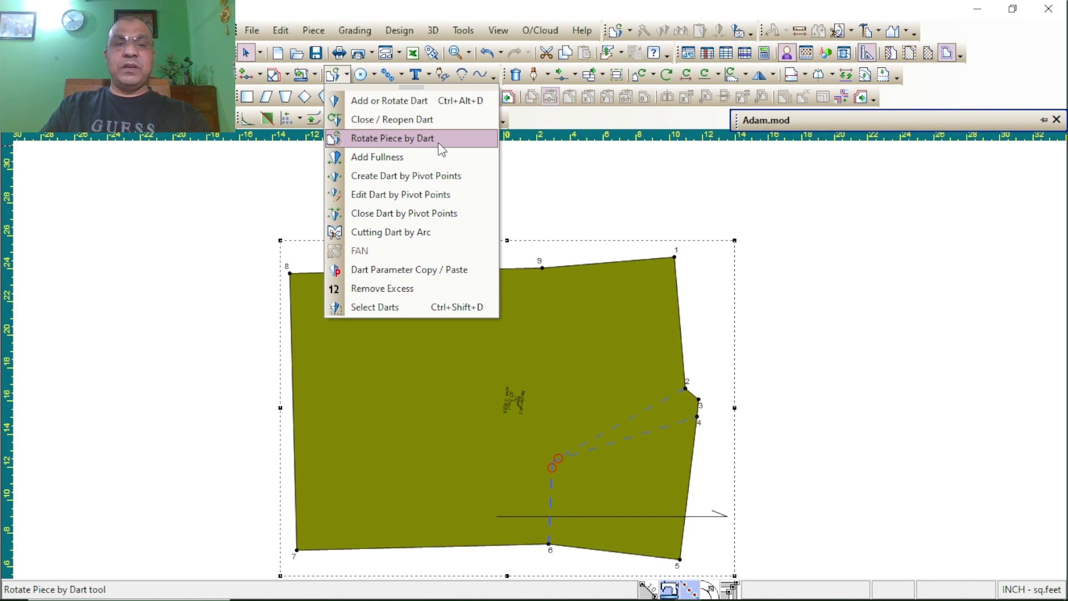
left_click(372, 159)
scroll(536, 350, "up", 3)
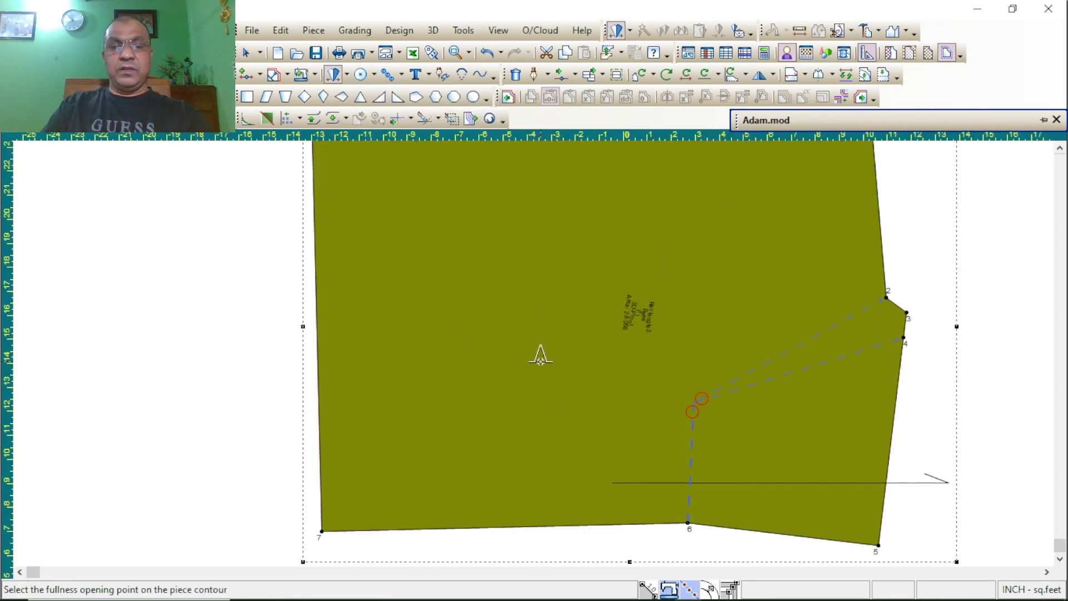
scroll(533, 349, "down", 3)
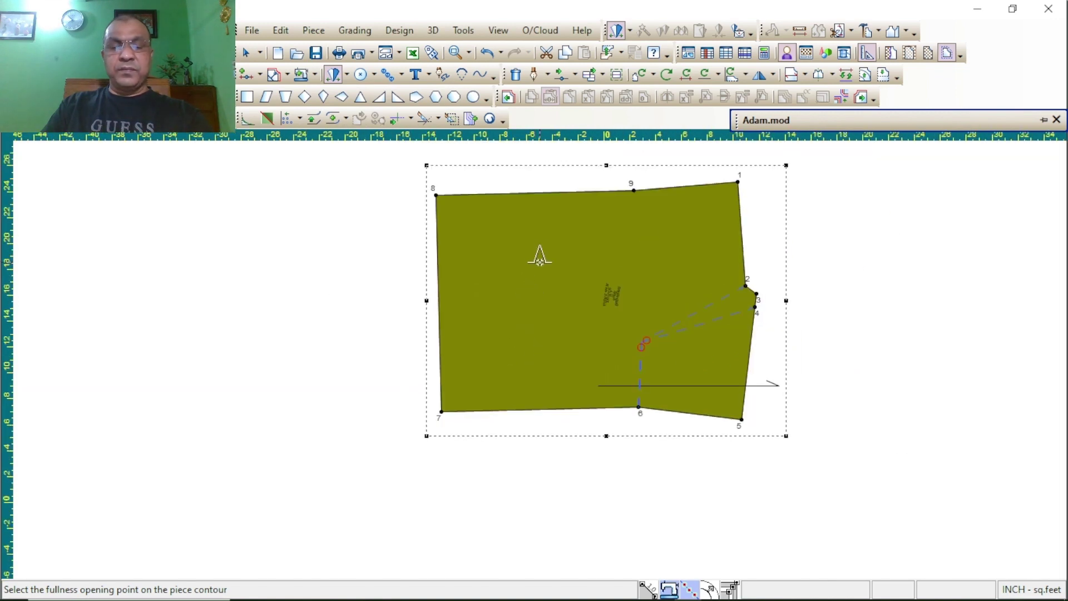
left_click(491, 410)
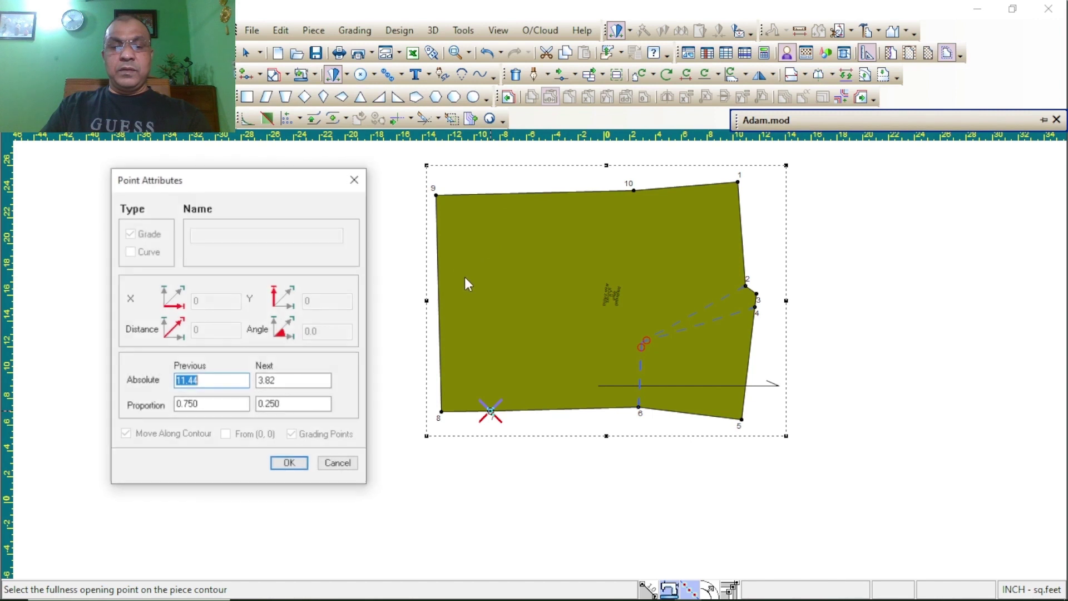
left_click(290, 463)
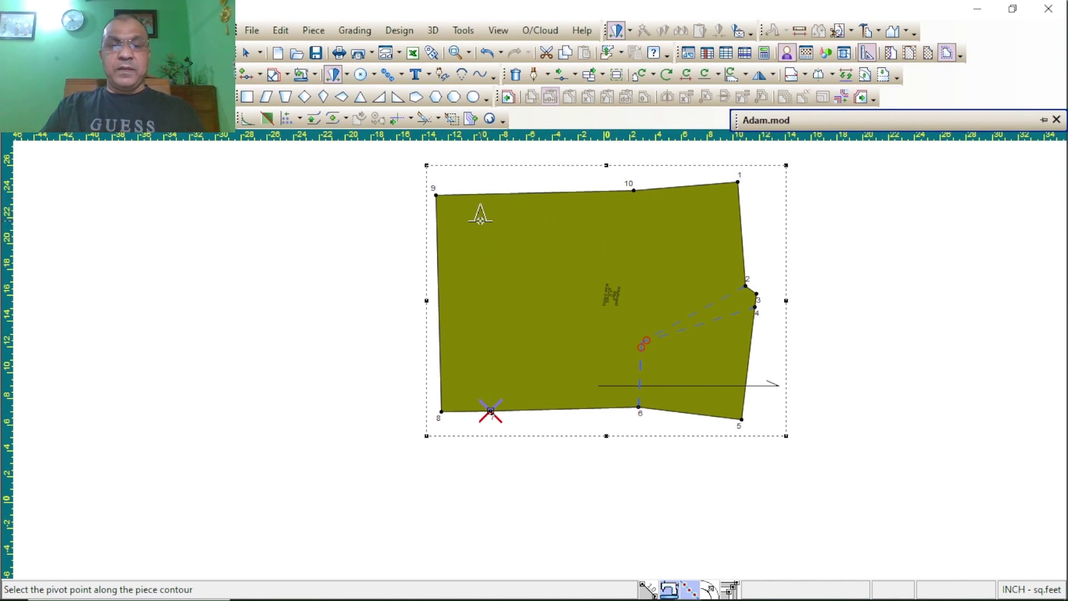
- Place the fullness pivot point on the upper edge opposite the opening point, about 3.84 inches from the previous point
scroll(488, 192, "up", 3)
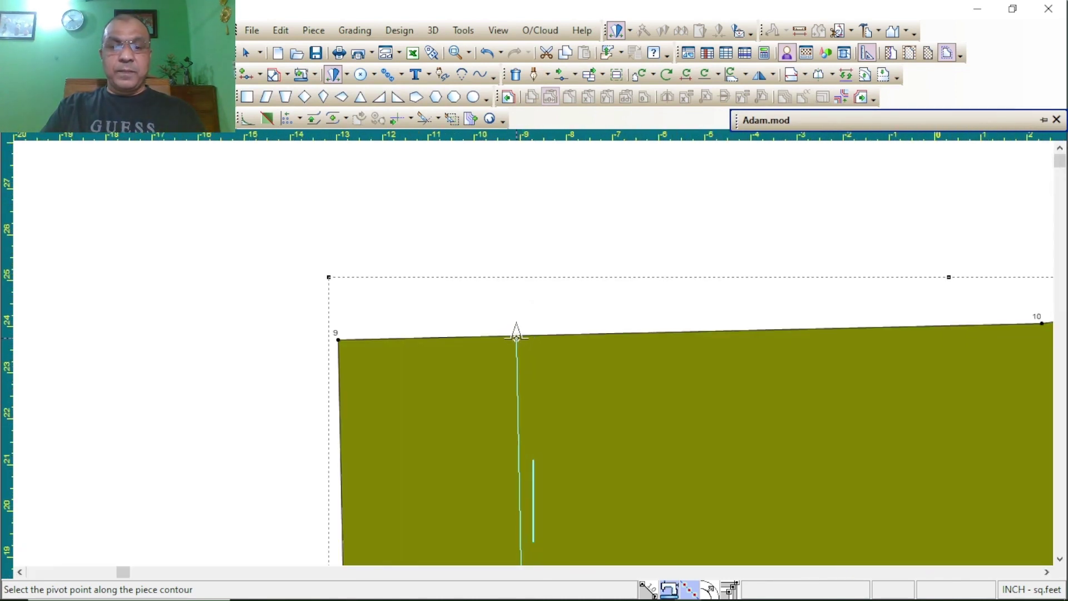
left_click(515, 335)
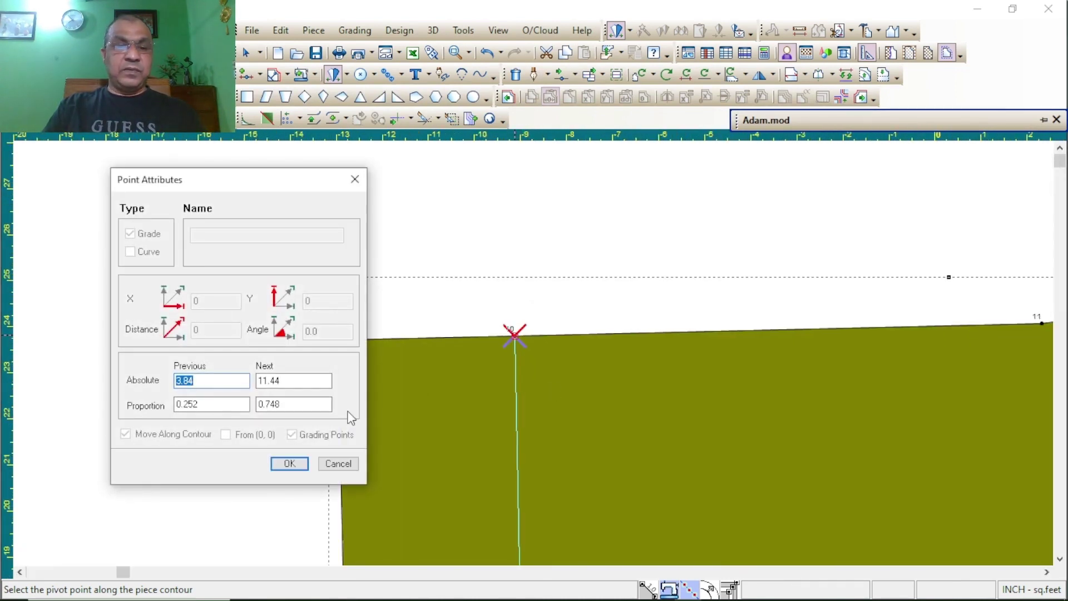
left_click(289, 464)
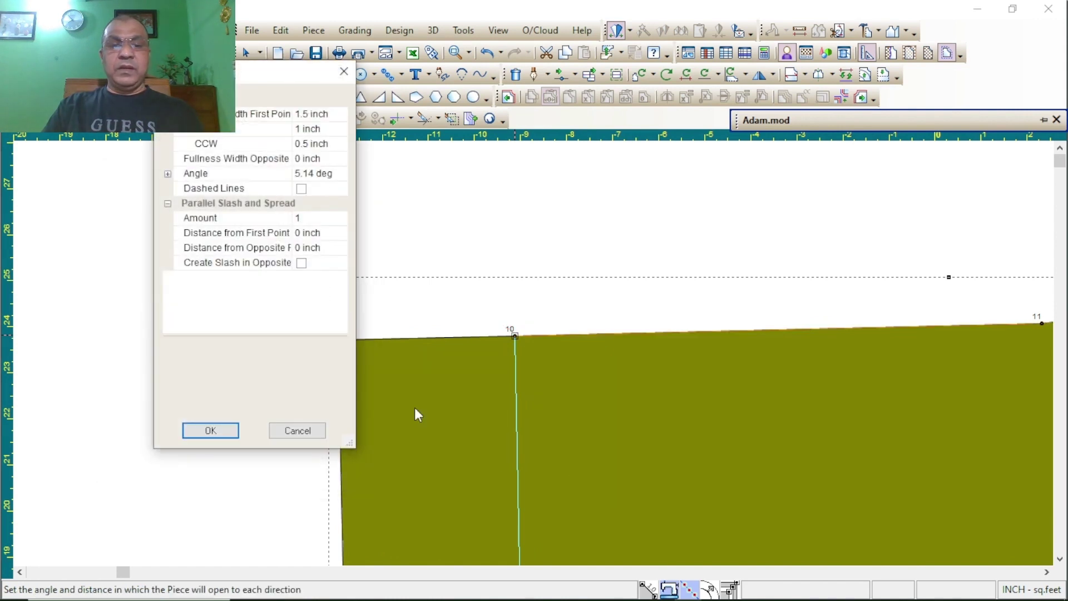
- Apply the fullness with a width of 1 inch clockwise and 0.5 inch counterclockwise
left_click(303, 131)
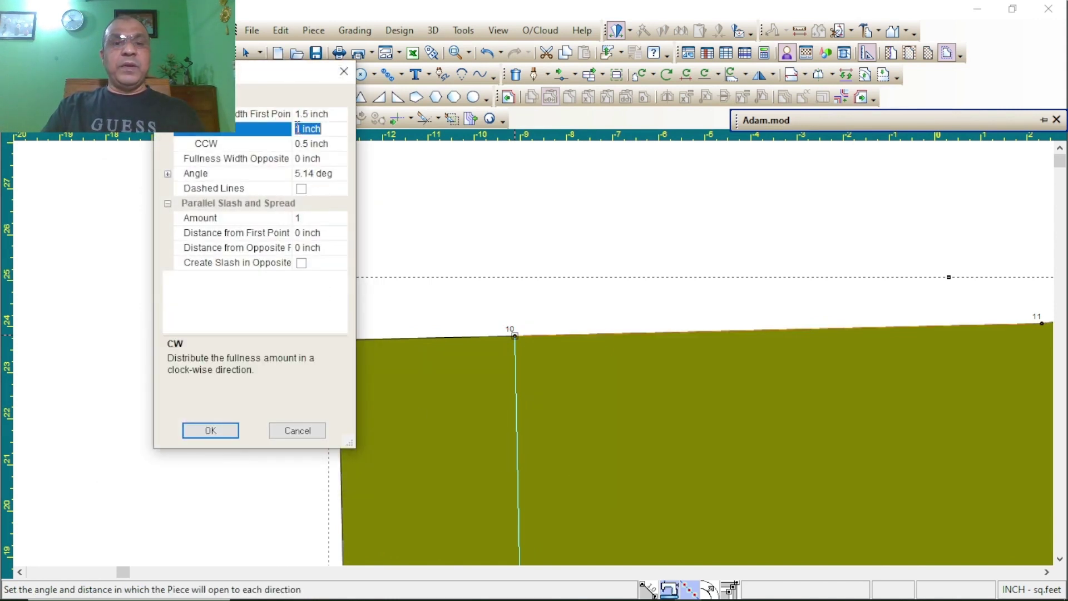
left_click(302, 128)
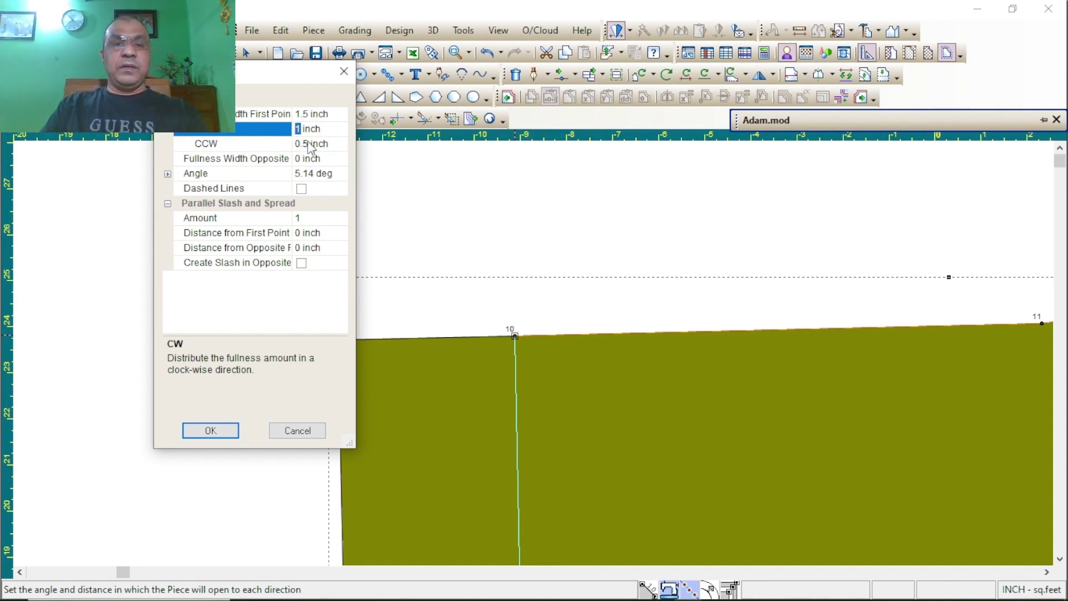
left_click(305, 145)
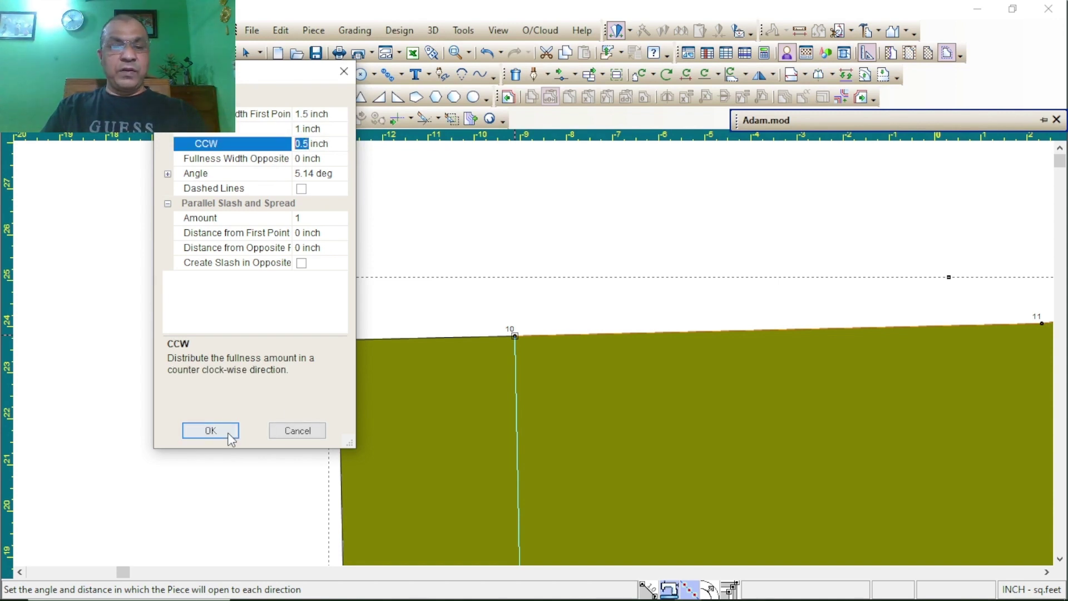
left_click(210, 430)
- Examine the piece's outline around the added fullness on the lower edge and the pivot on the upper edge, leaving the fullness tool
scroll(534, 348, "down", 3)
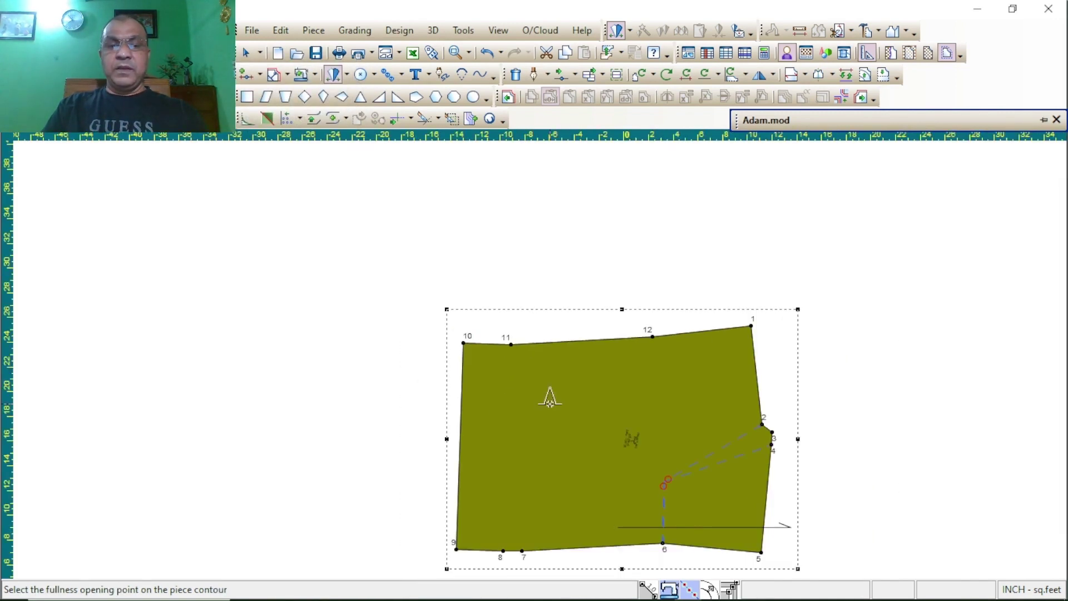
scroll(542, 373, "up", 4)
scroll(537, 350, "down", 3)
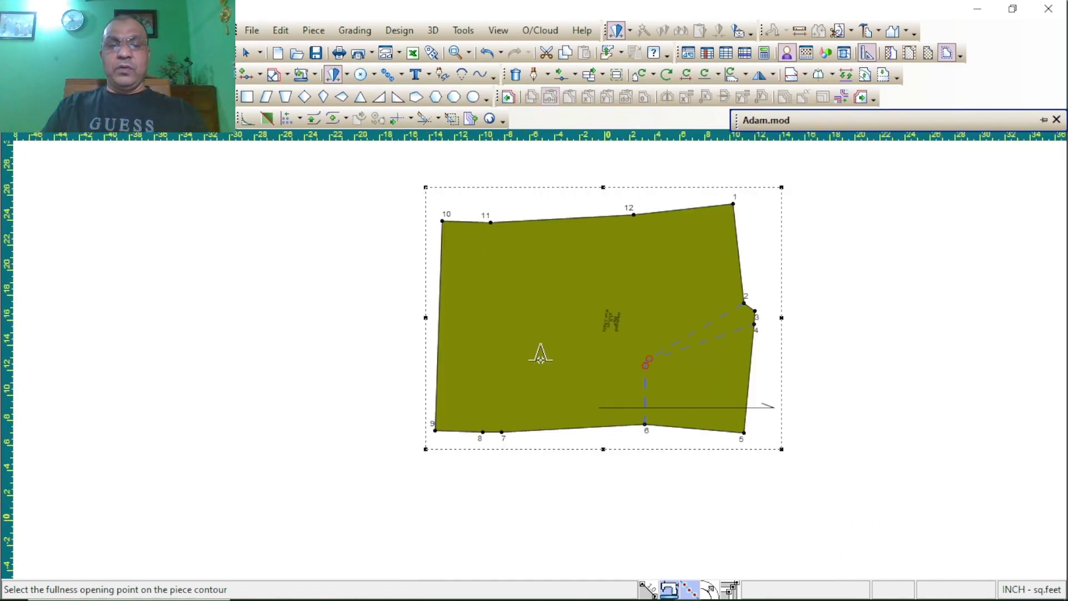
scroll(525, 312, "up", 4)
scroll(528, 421, "down", 3)
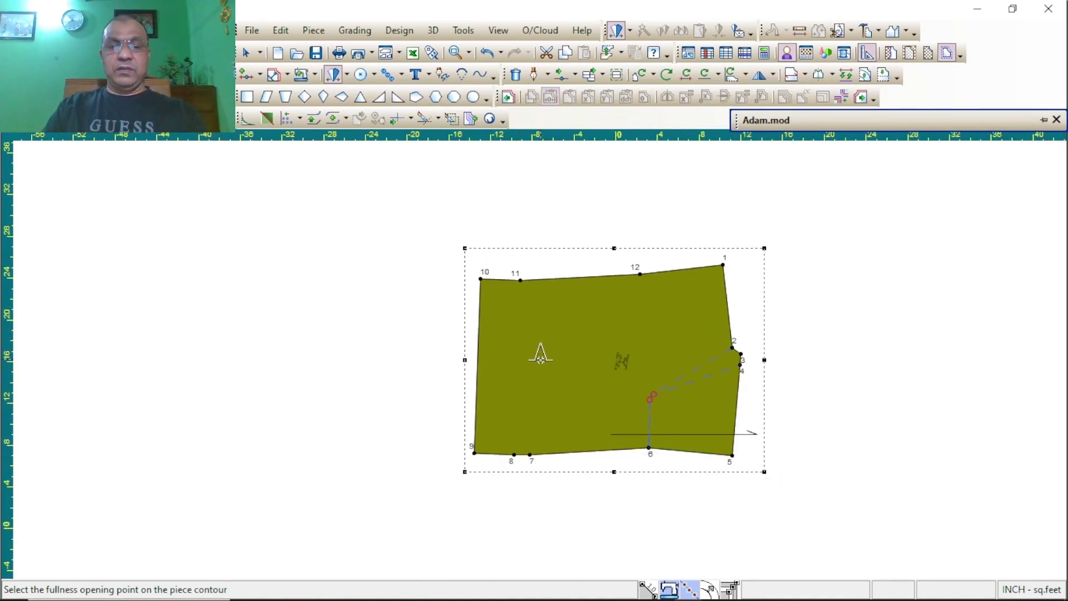
scroll(541, 333, "up", 1)
right_click(258, 241)
left_click(290, 248)
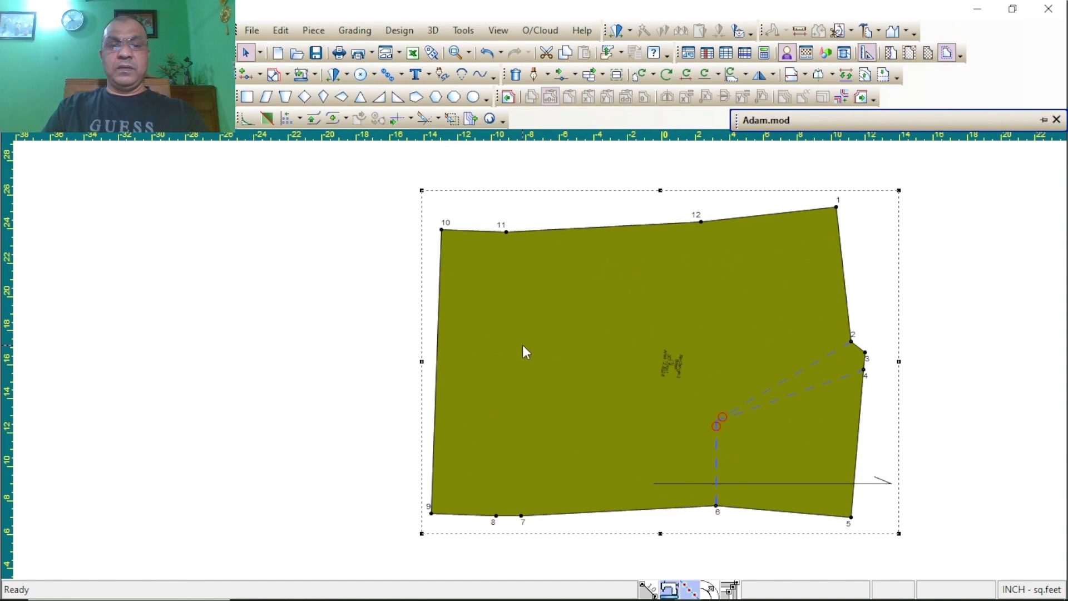
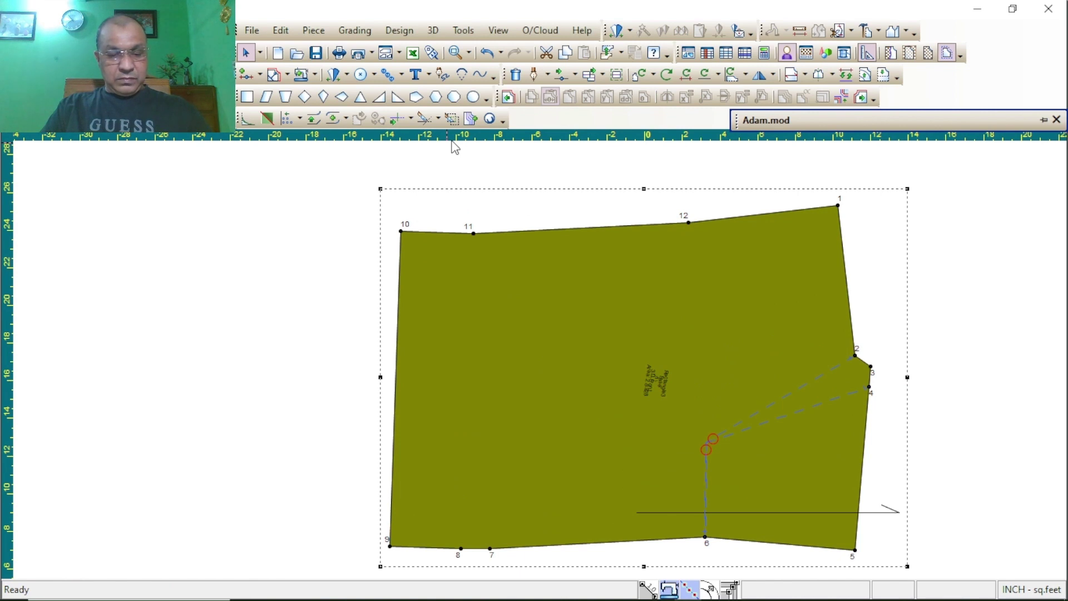
key("m")
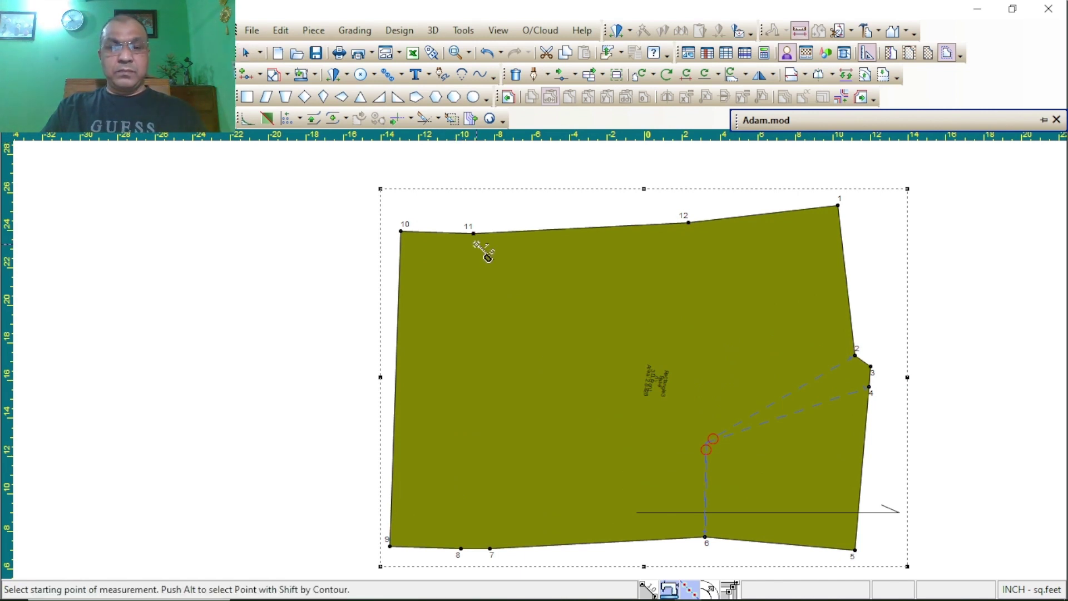
left_click(294, 234)
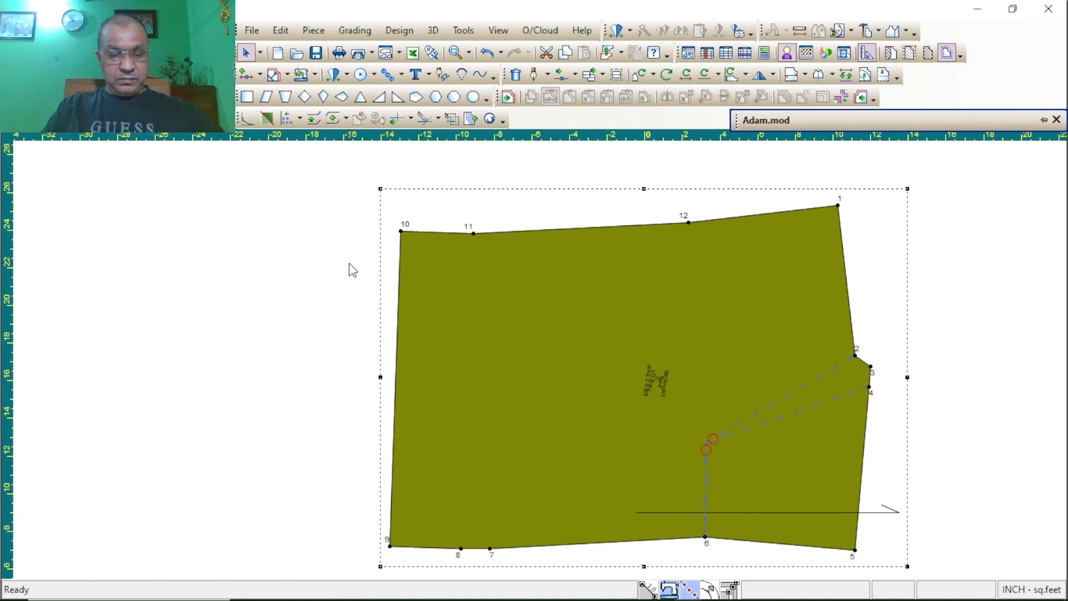
key("d")
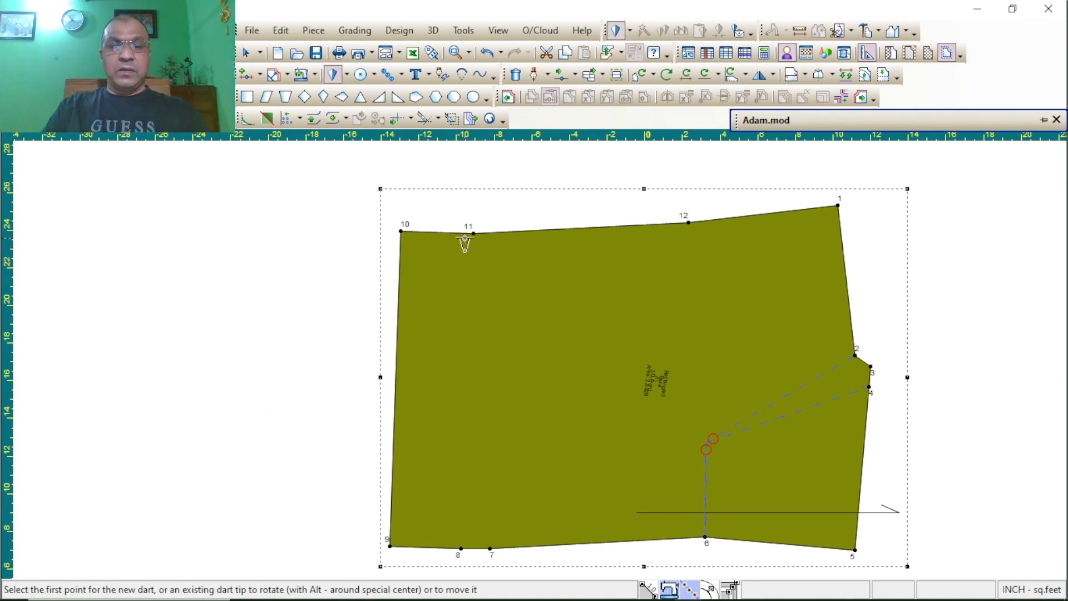
right_click(352, 234)
left_click(393, 236)
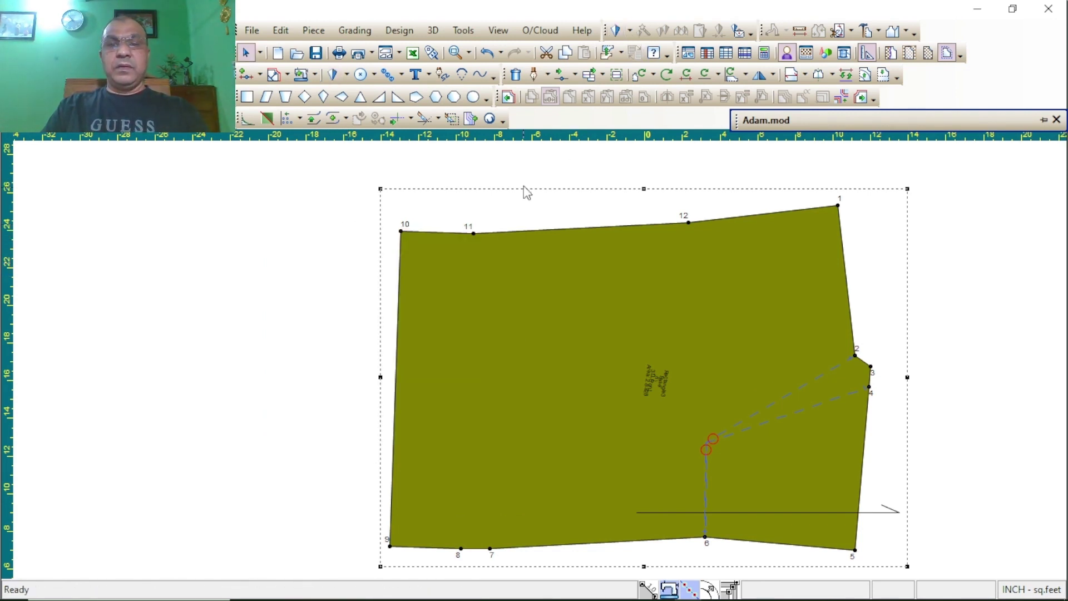
- Draft an internal line from point 8 on the piece's lower edge up to point 11 on the upper edge, with zero offsets
scroll(590, 414, "up", 3)
scroll(589, 415, "down", 3)
scroll(542, 365, "up", 3)
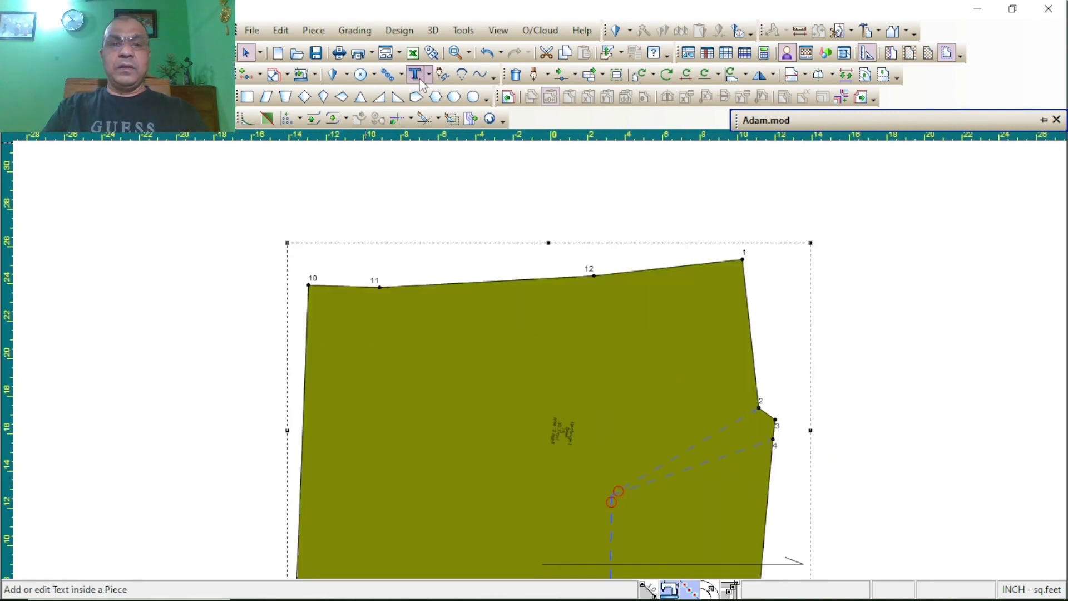
left_click(534, 74)
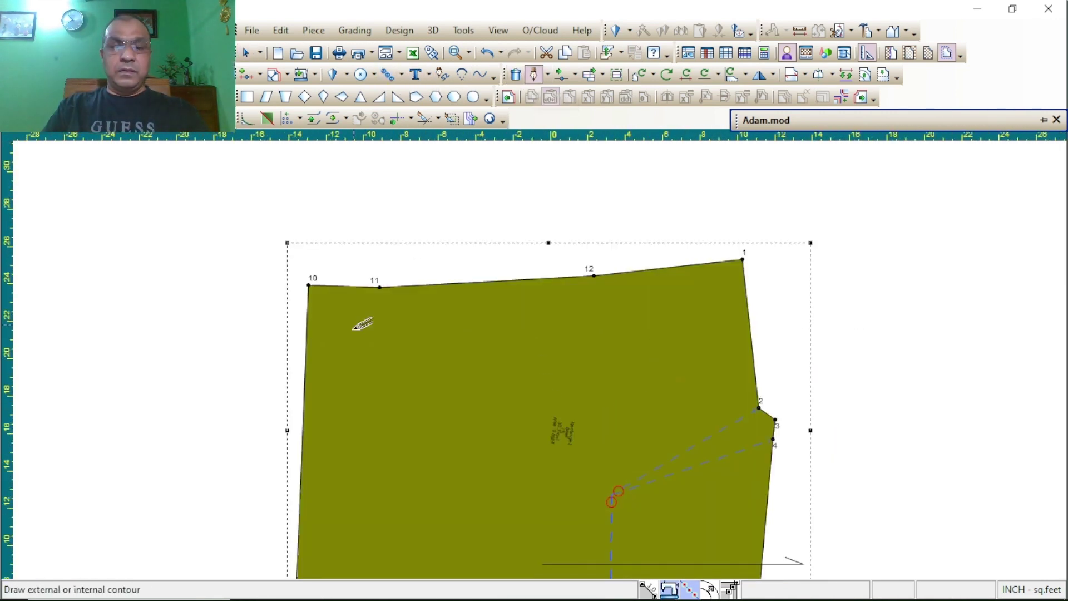
scroll(548, 356, "up", 2)
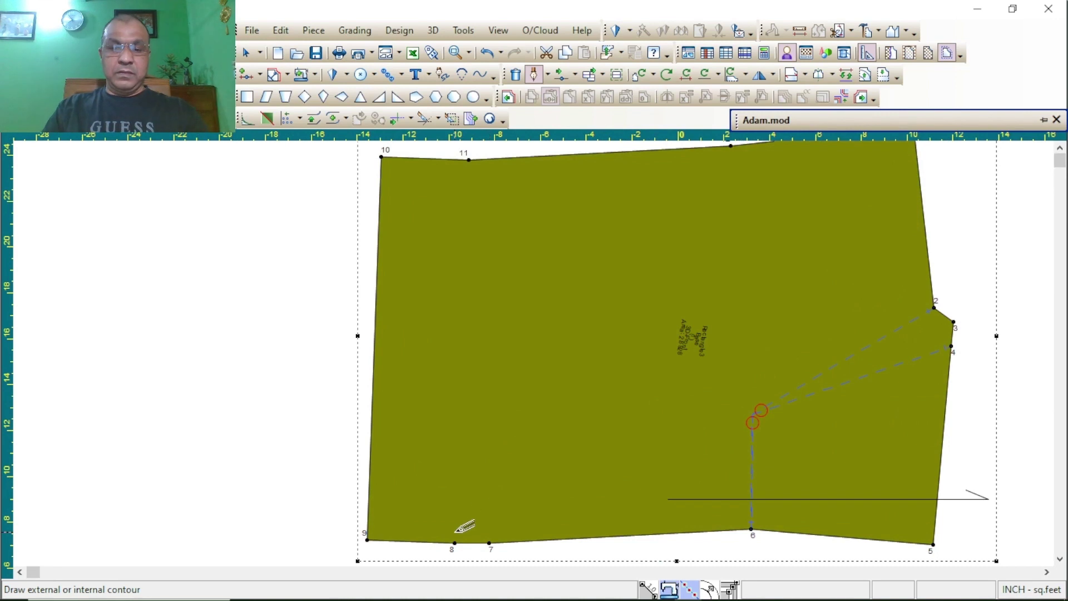
left_click(455, 542)
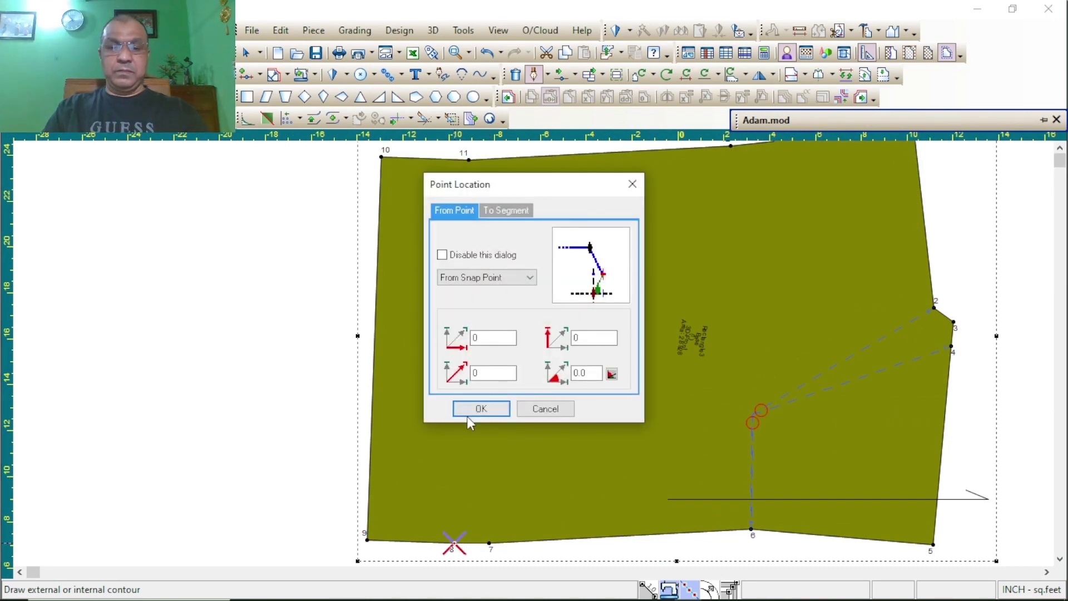
left_click(479, 409)
scroll(534, 311, "down", 3)
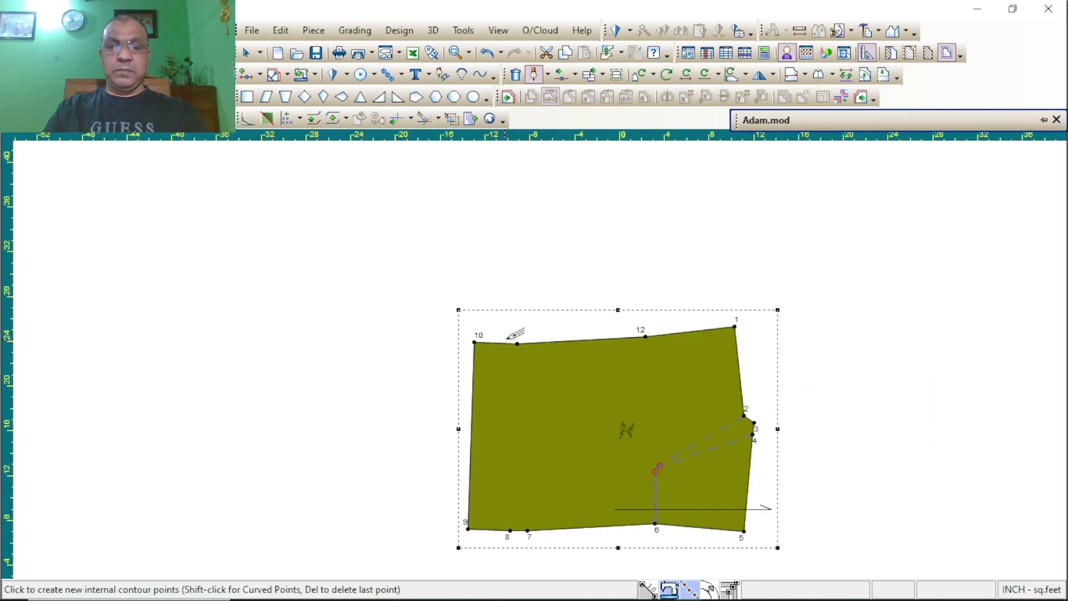
left_click(518, 344)
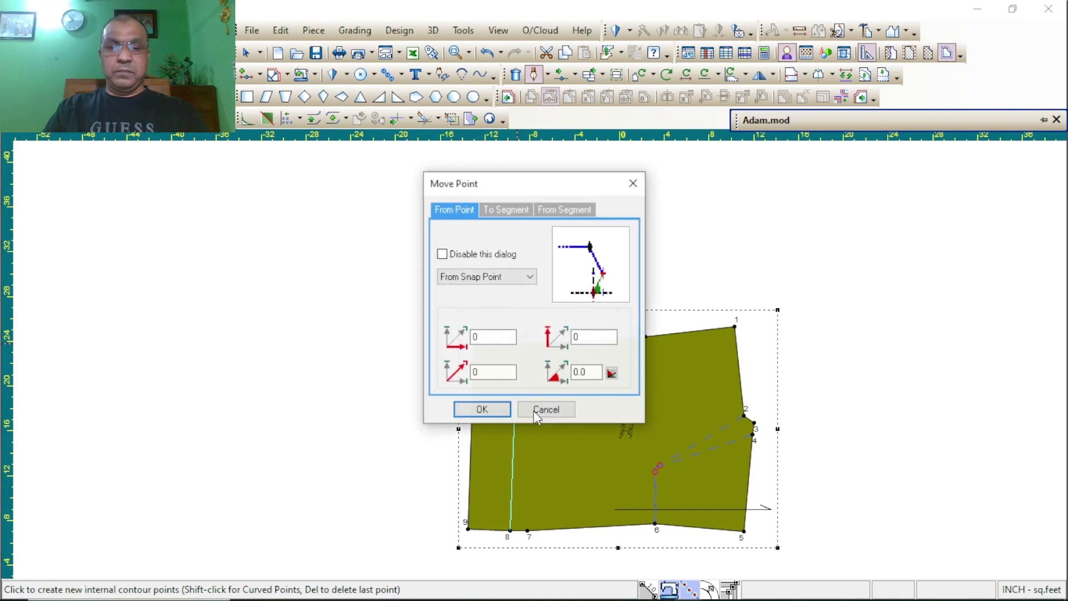
left_click(482, 410)
- Continue the internal contour from point 11 down to point 7 on the lower edge with zero offsets, and finish drafting
scroll(499, 348, "up", 2)
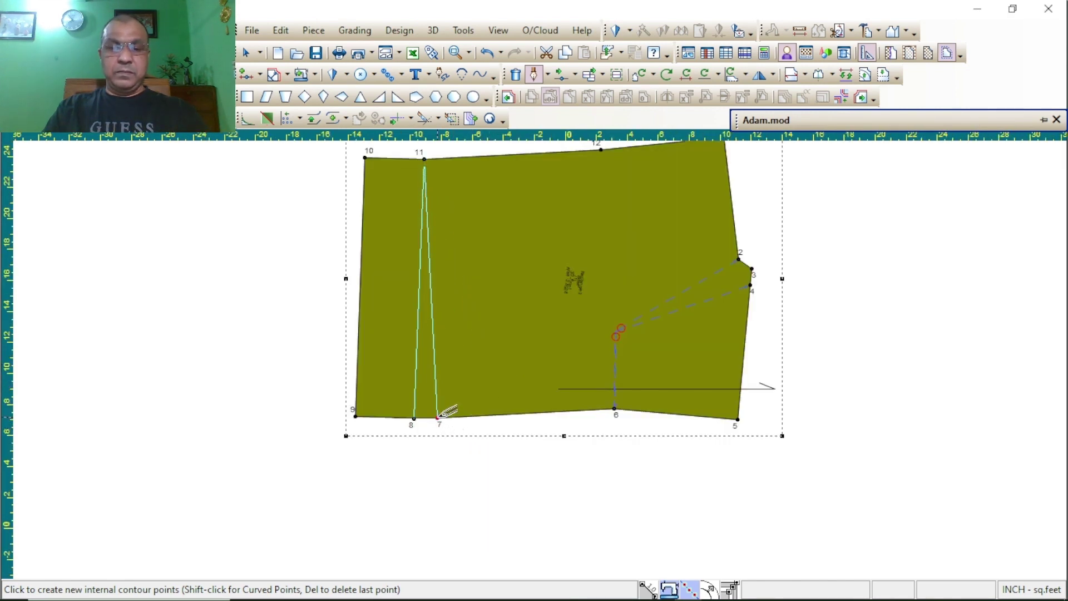
left_click(439, 416)
left_click(479, 410)
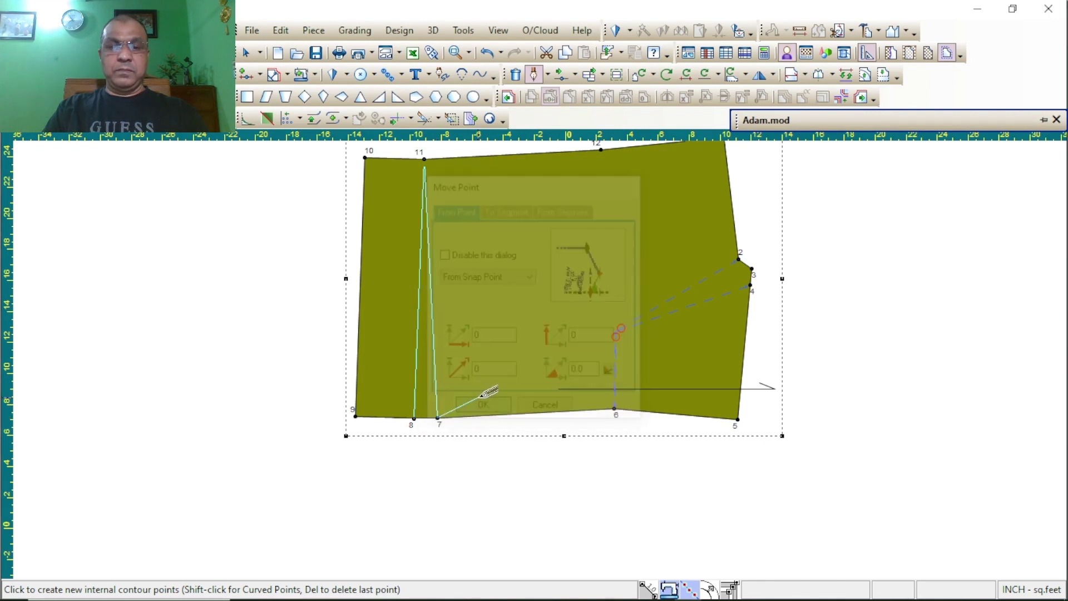
scroll(550, 351, "down", 2)
right_click(580, 214)
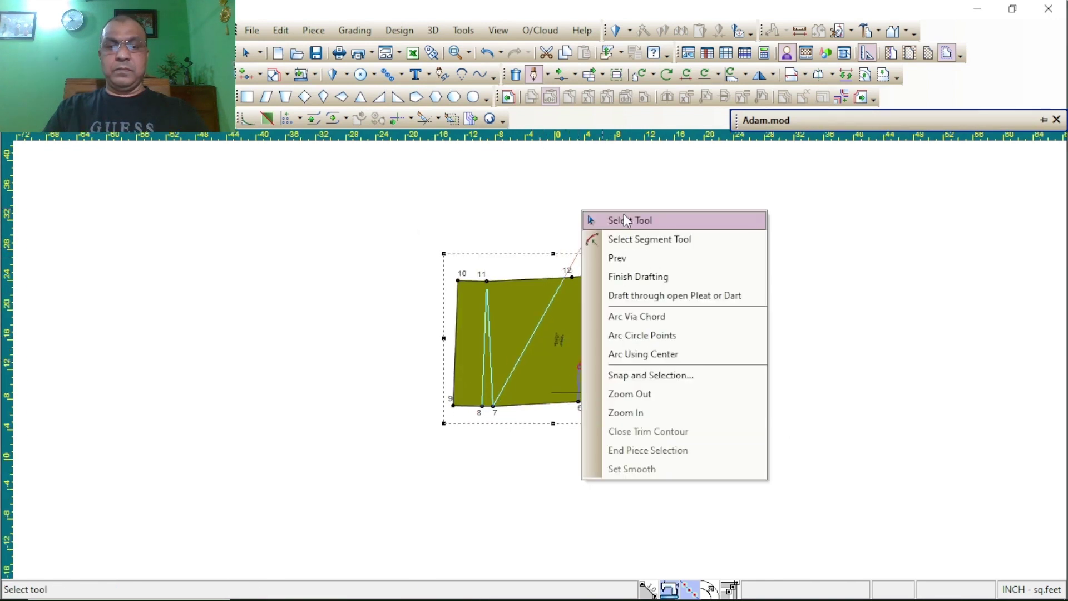
left_click(623, 217)
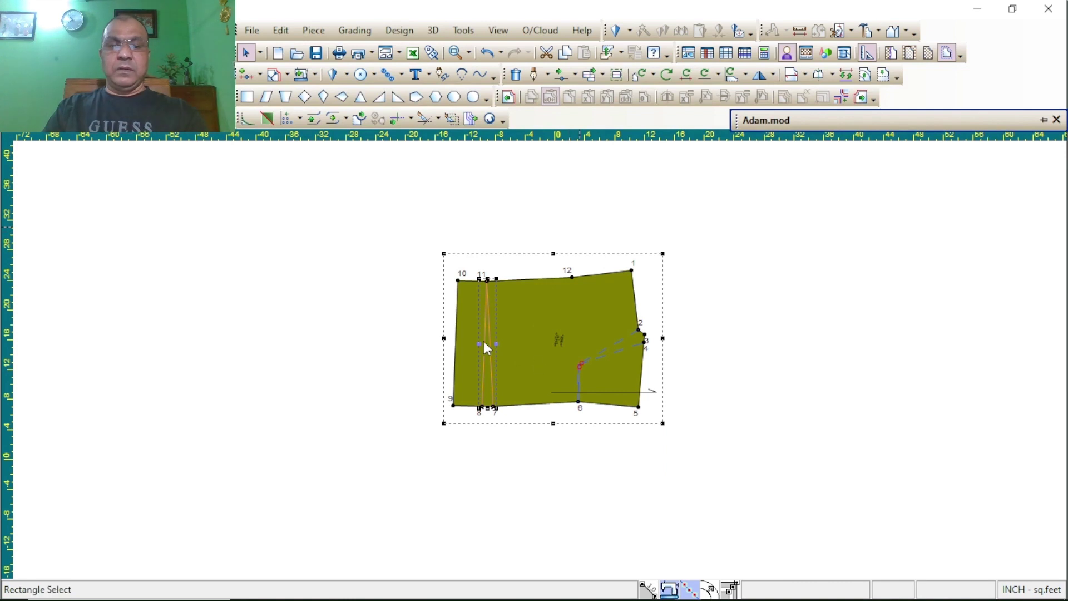
- Examine the two drafted lines that run from points 8 and 7 on the lower edge to the pivot at point 11
scroll(603, 343, "up", 1)
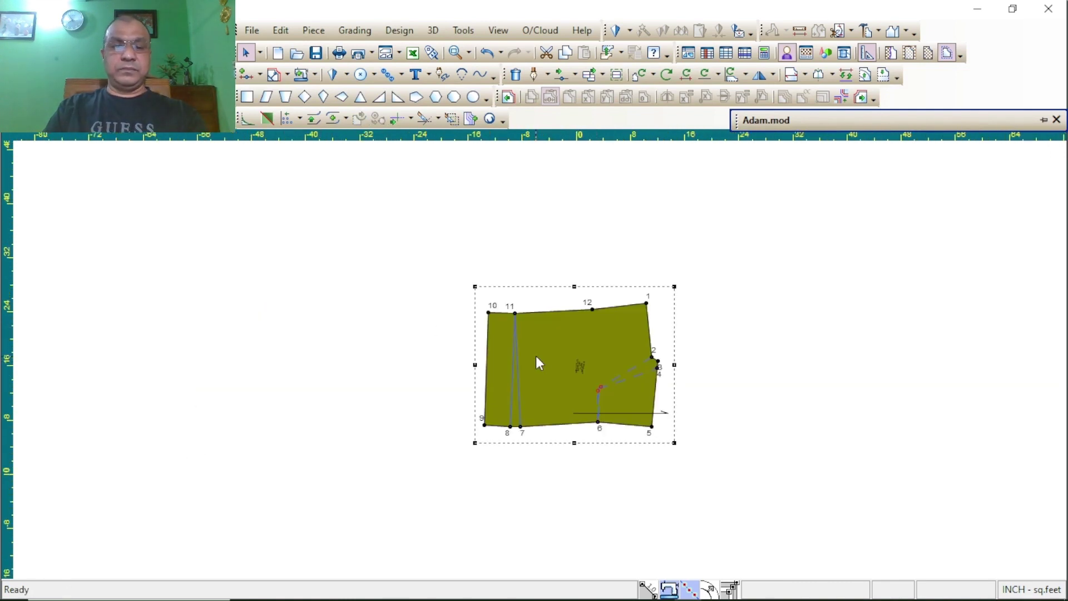
scroll(536, 359, "up", 3)
scroll(540, 352, "down", 1)
scroll(523, 376, "up", 2)
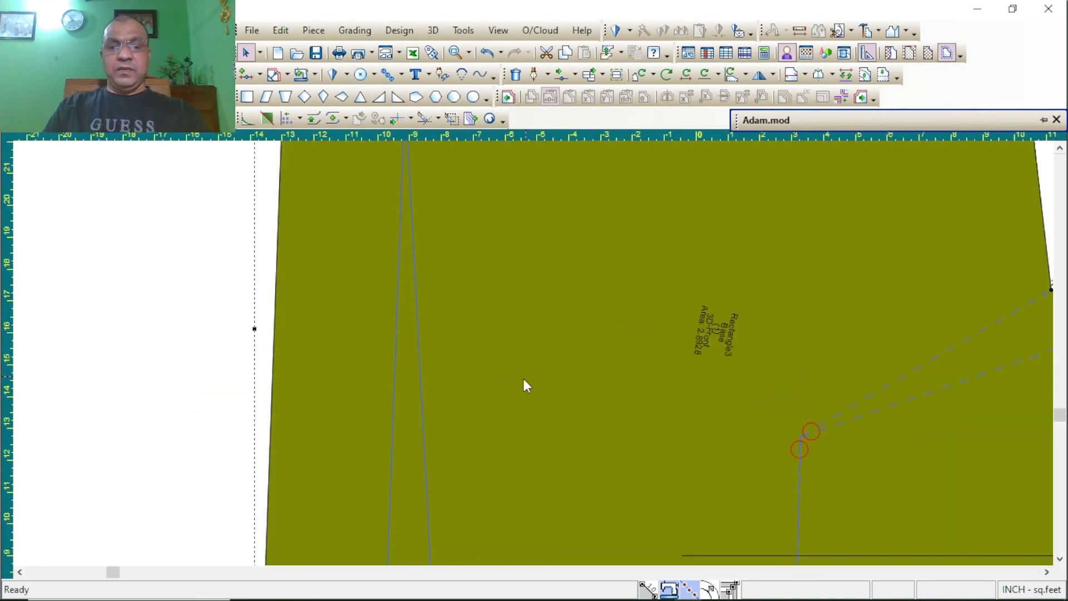
scroll(534, 362, "down", 2)
scroll(536, 355, "down", 2)
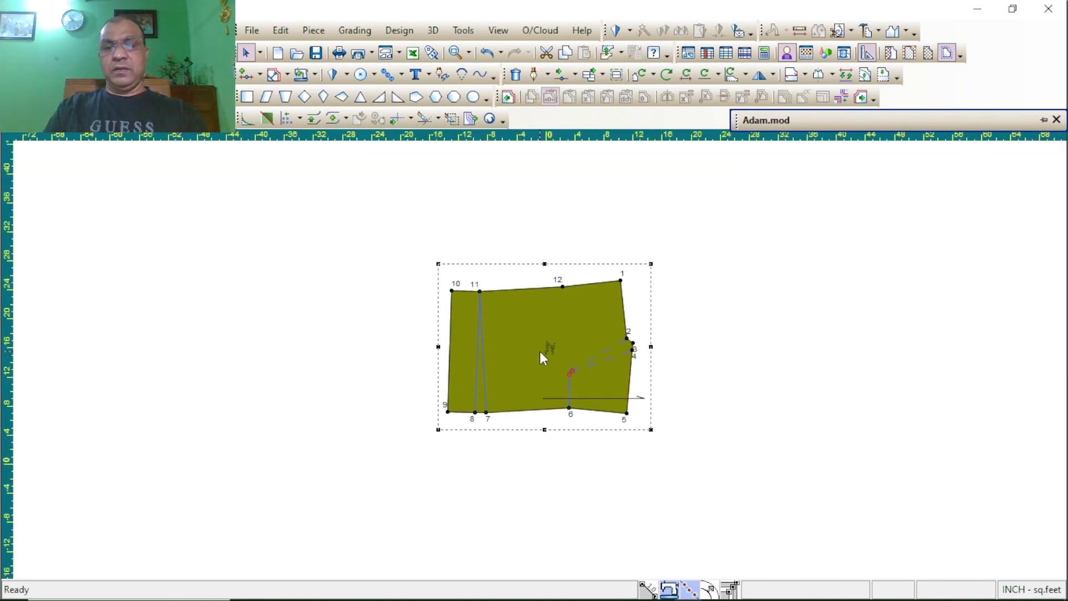
scroll(540, 361, "up", 2)
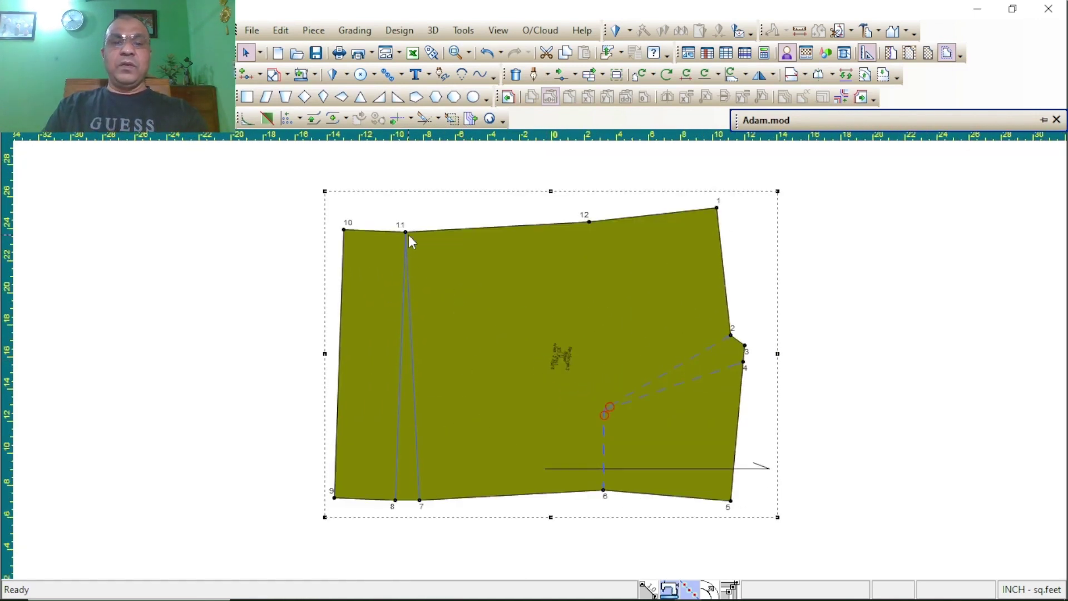
scroll(547, 361, "down", 2)
scroll(565, 345, "up", 2)
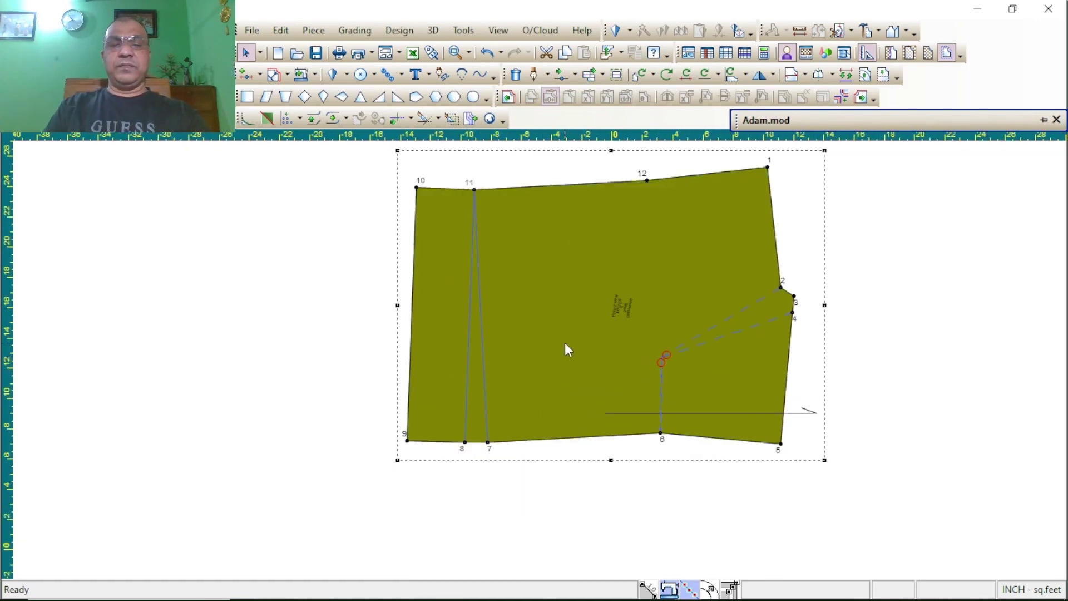
scroll(539, 360, "down", 1)
scroll(540, 359, "up", 2)
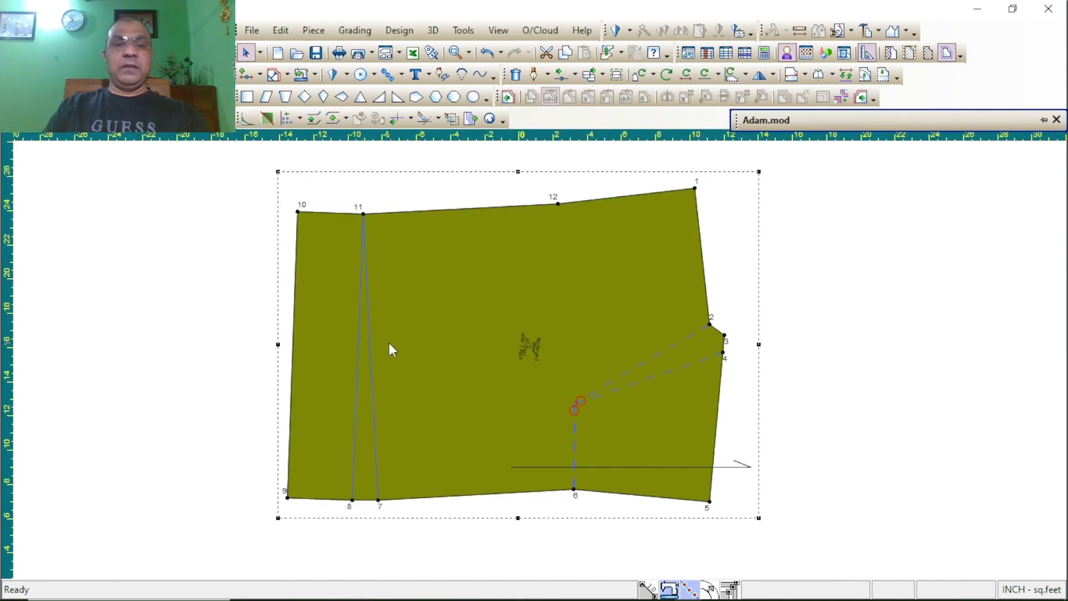
- Delete the drafted internal contour that joins points 8, 11 and 7
left_click(366, 300)
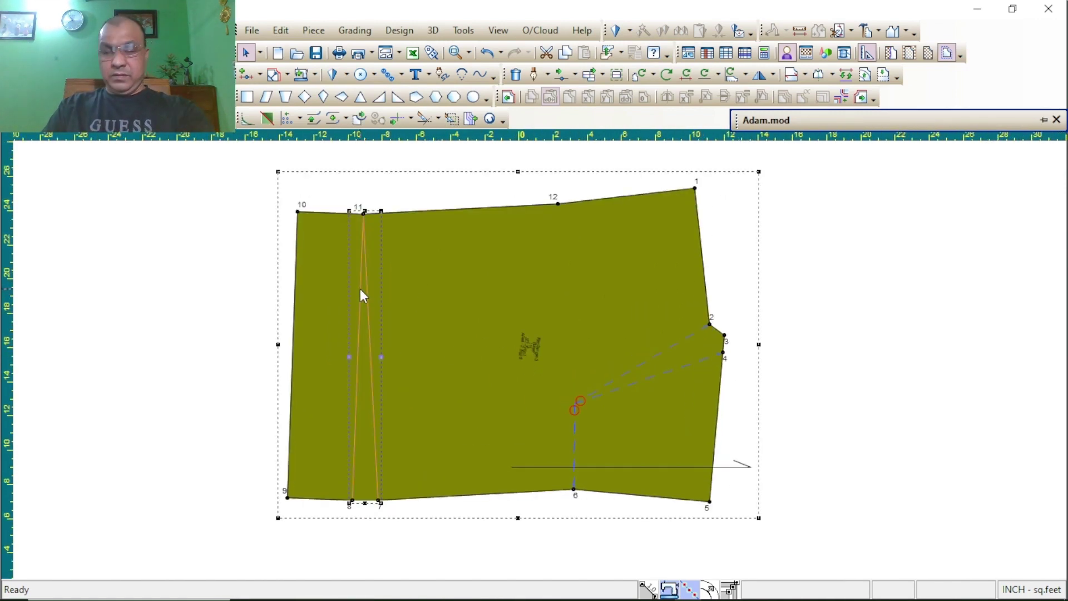
key("Delete")
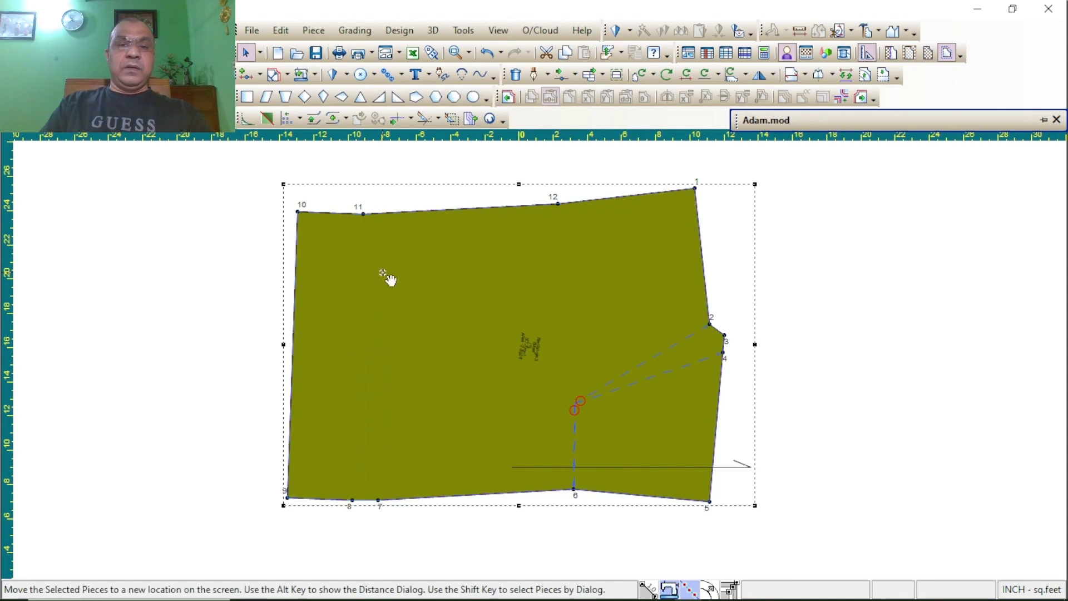
- Start a dart by pivot points with its opening at corner point 10, tip at point 5, and pivots at points 9 and 1
left_click(347, 75)
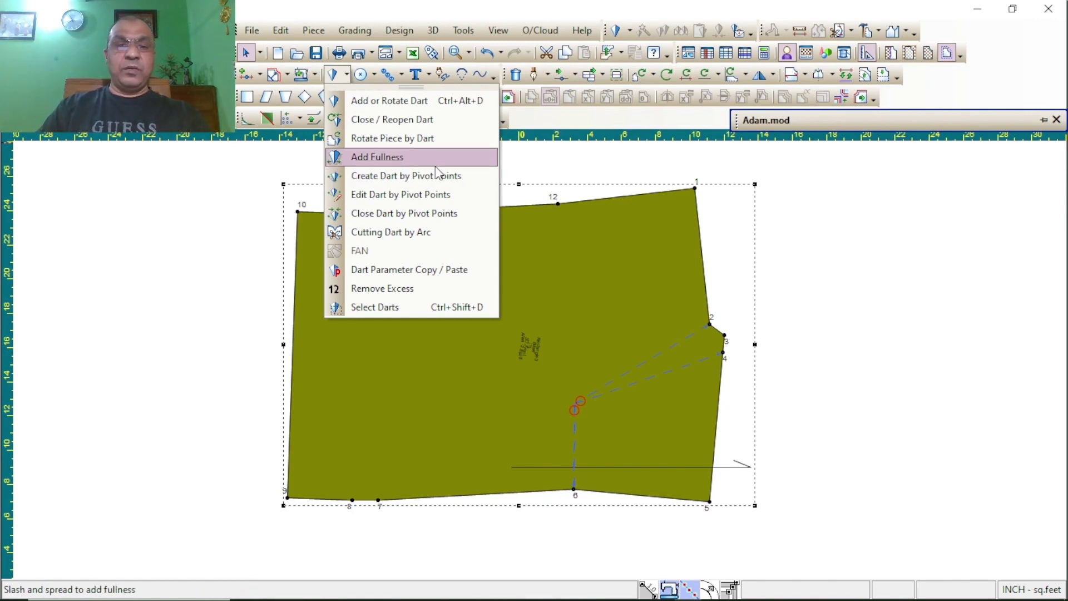
left_click(397, 175)
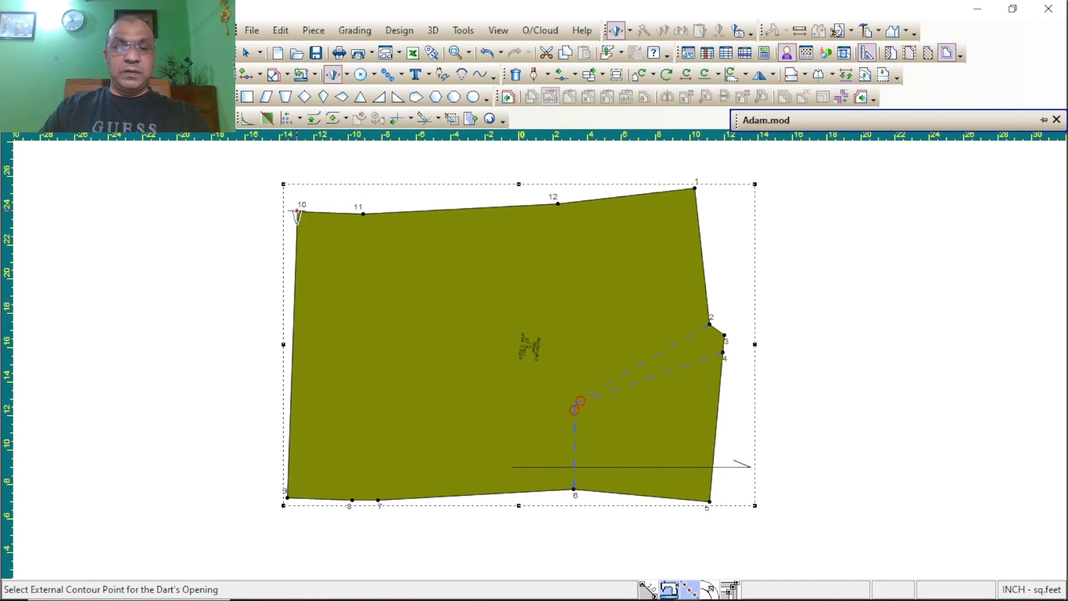
left_click(298, 212)
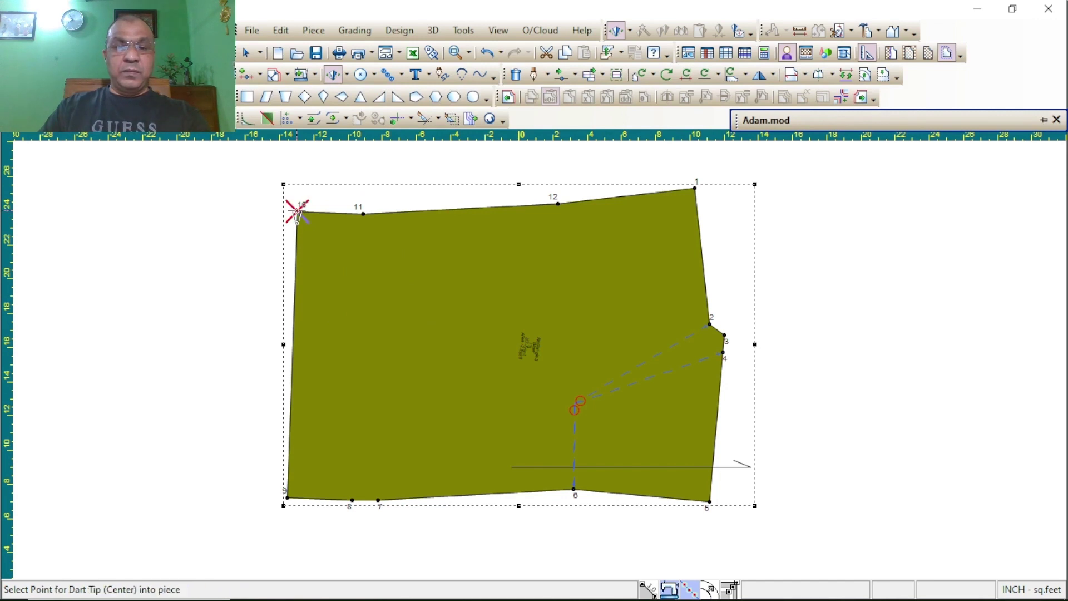
left_click(708, 502)
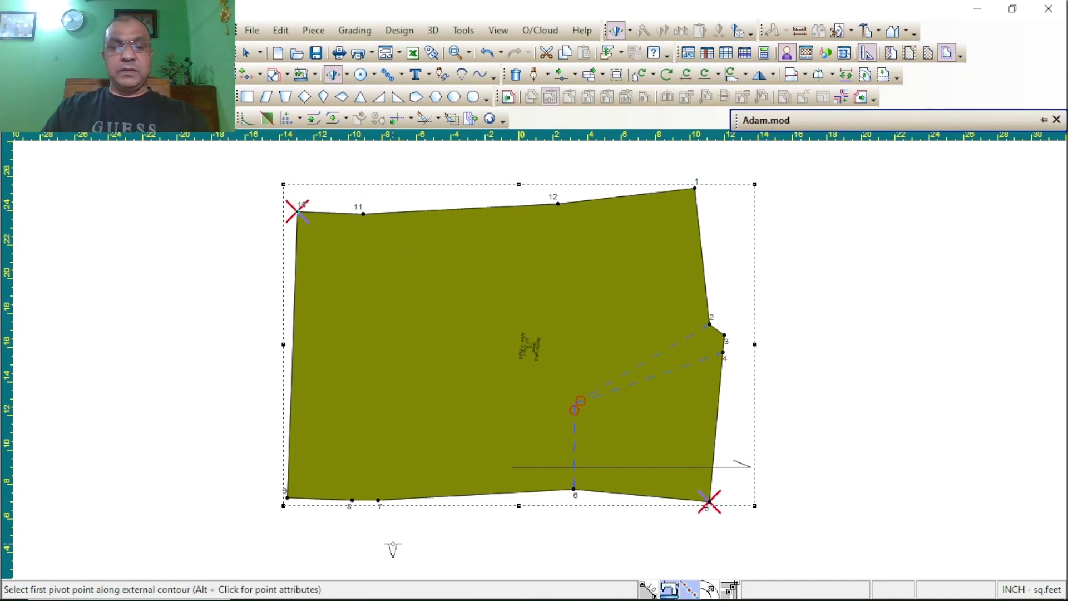
left_click(286, 498)
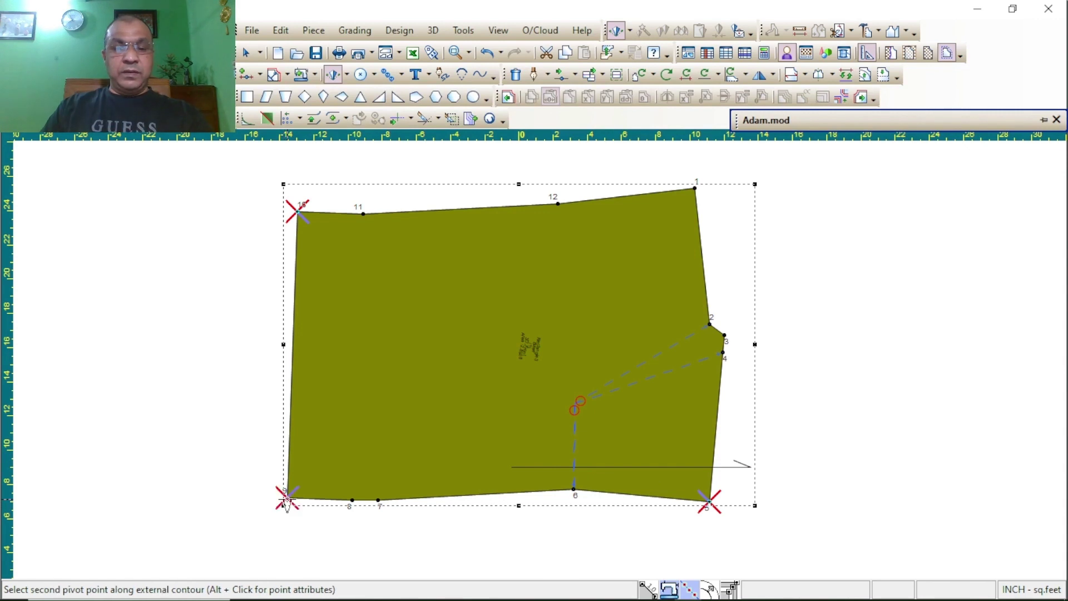
left_click(695, 189)
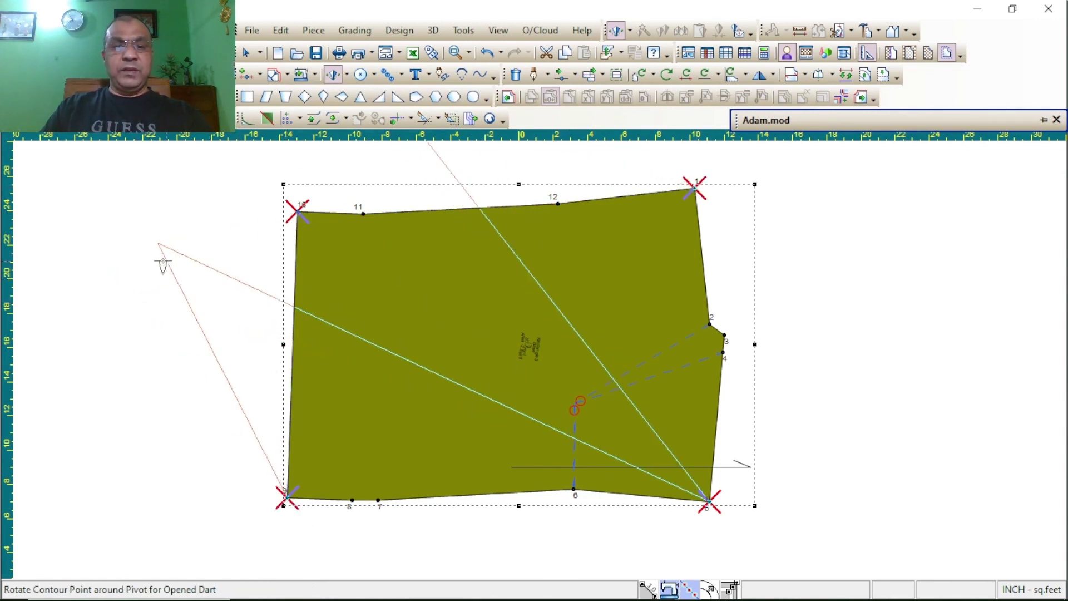
- Rotate the opening point outward around the pivot to open the dart about 10.89 inches wide and 33.51 inches deep
scroll(595, 358, "down", 2)
scroll(540, 361, "up", 4)
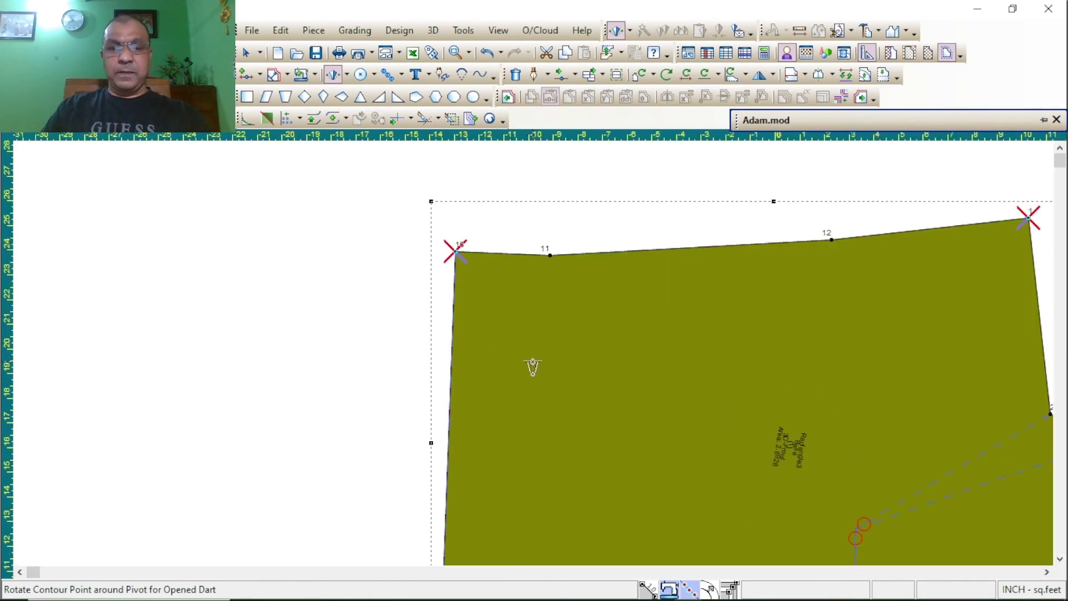
scroll(533, 367, "down", 2)
scroll(539, 365, "up", 1)
scroll(539, 370, "up", 1)
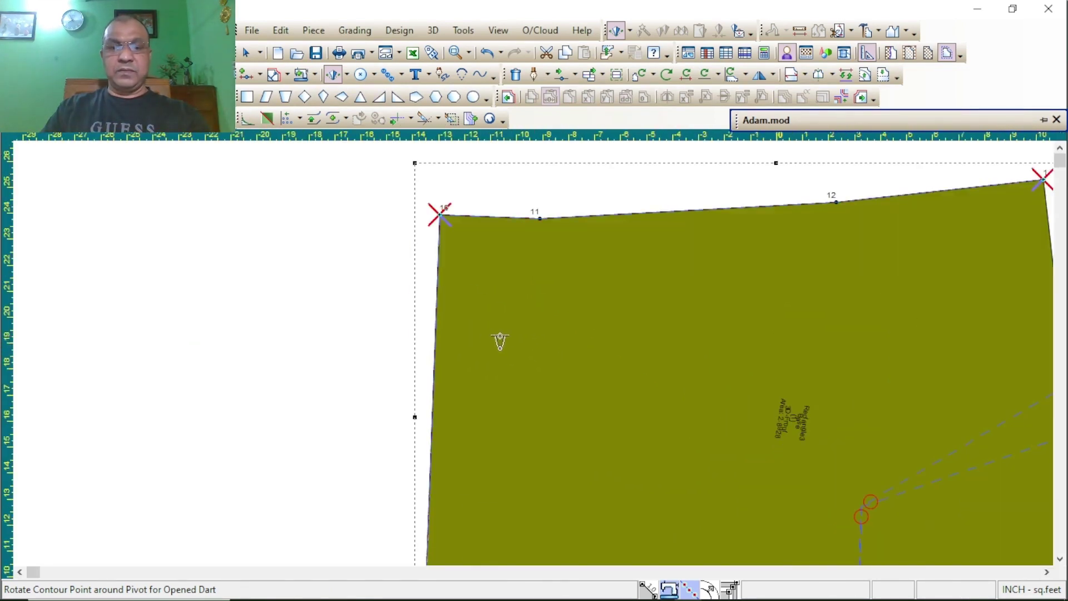
scroll(529, 362, "down", 1)
scroll(531, 358, "down", 2)
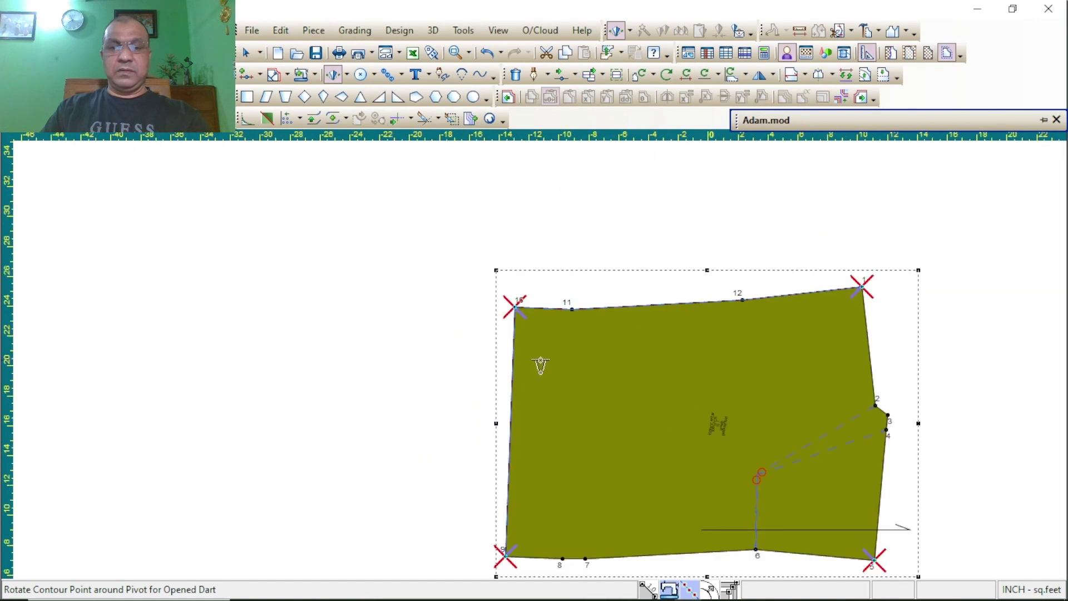
scroll(535, 361, "up", 2)
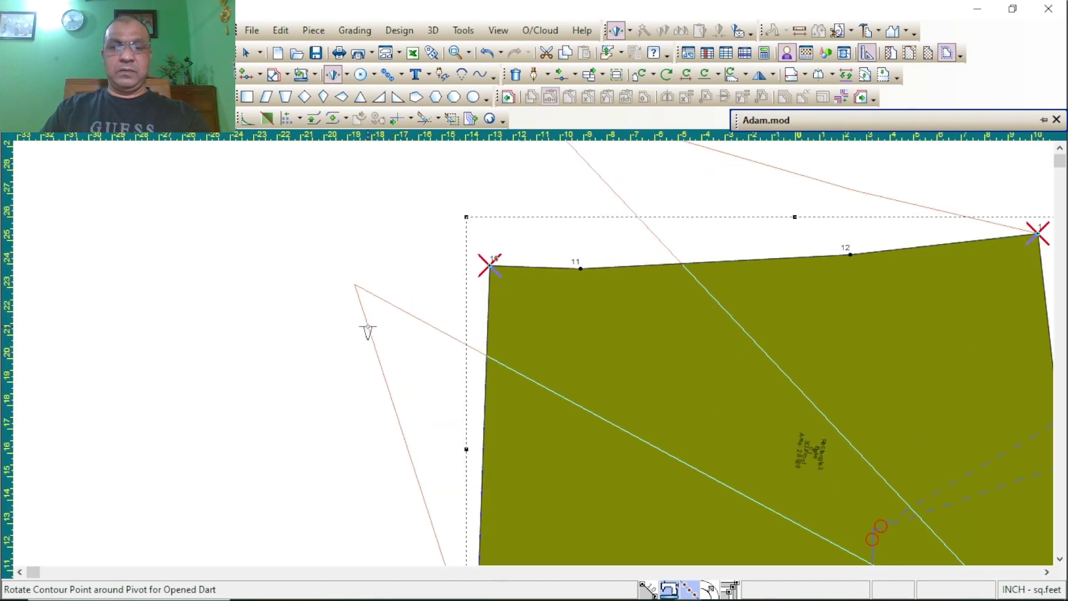
left_click(367, 333)
left_click(191, 191)
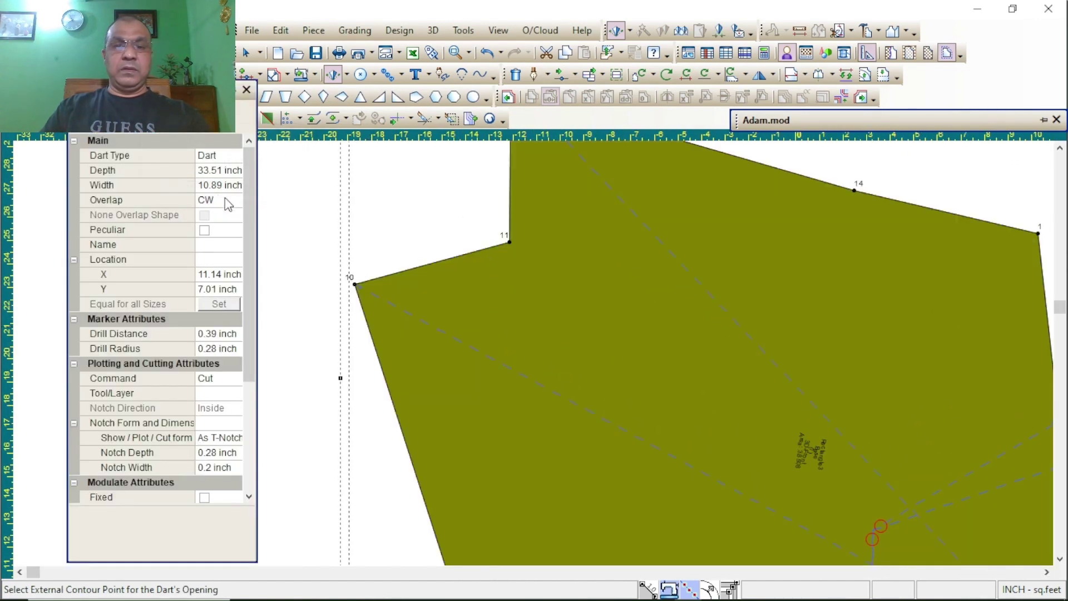
- Set the width of the pivot-point dart to 10 inches
scroll(667, 389, "down", 2)
scroll(528, 373, "up", 1)
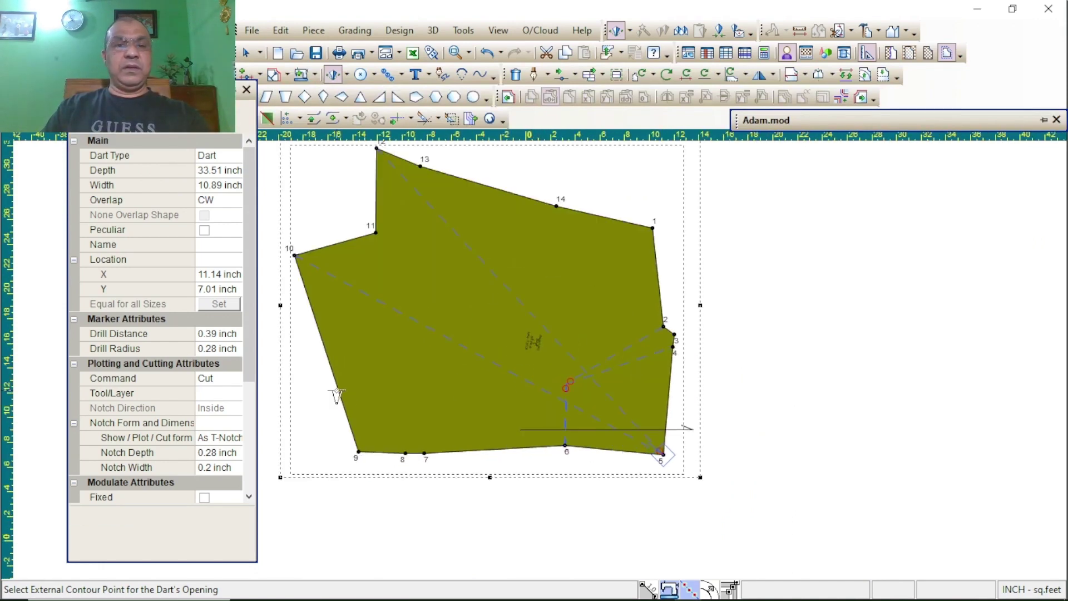
scroll(533, 359, "up", 1)
scroll(526, 368, "down", 1)
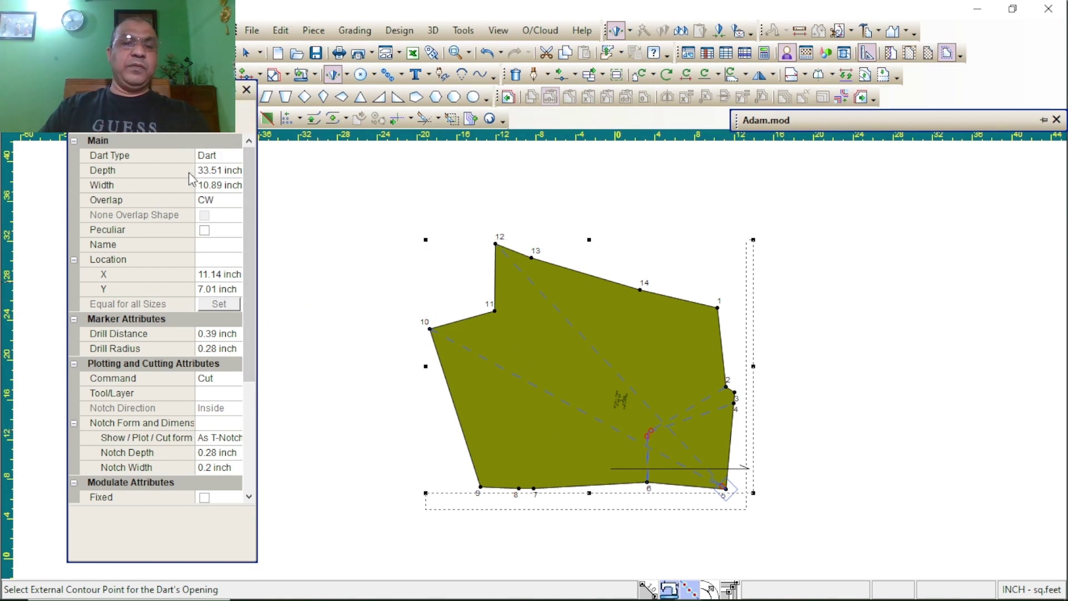
left_click(221, 172)
left_click(221, 173)
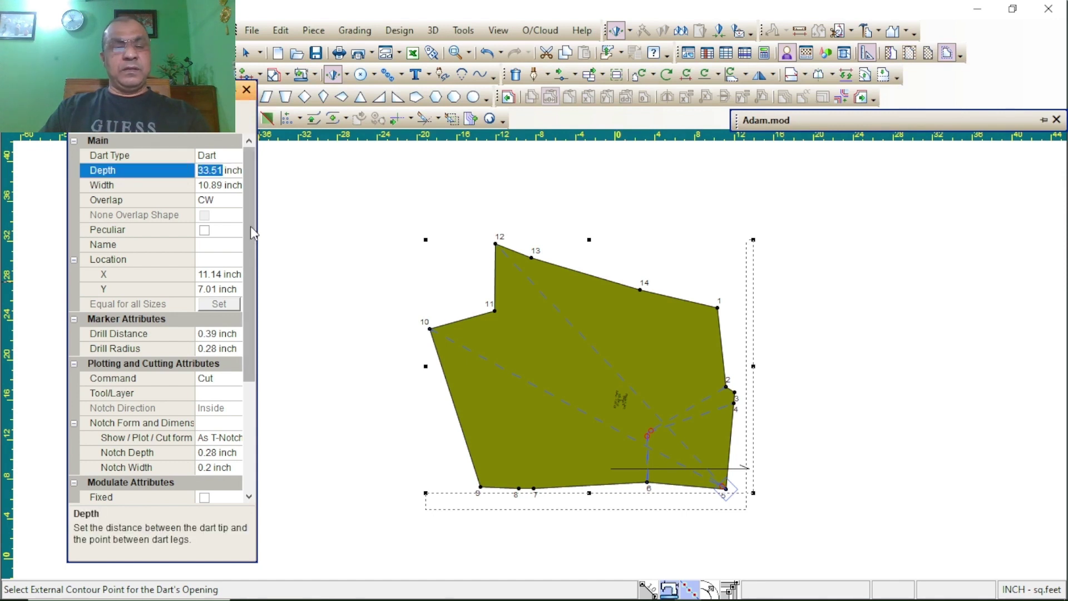
left_click(220, 186)
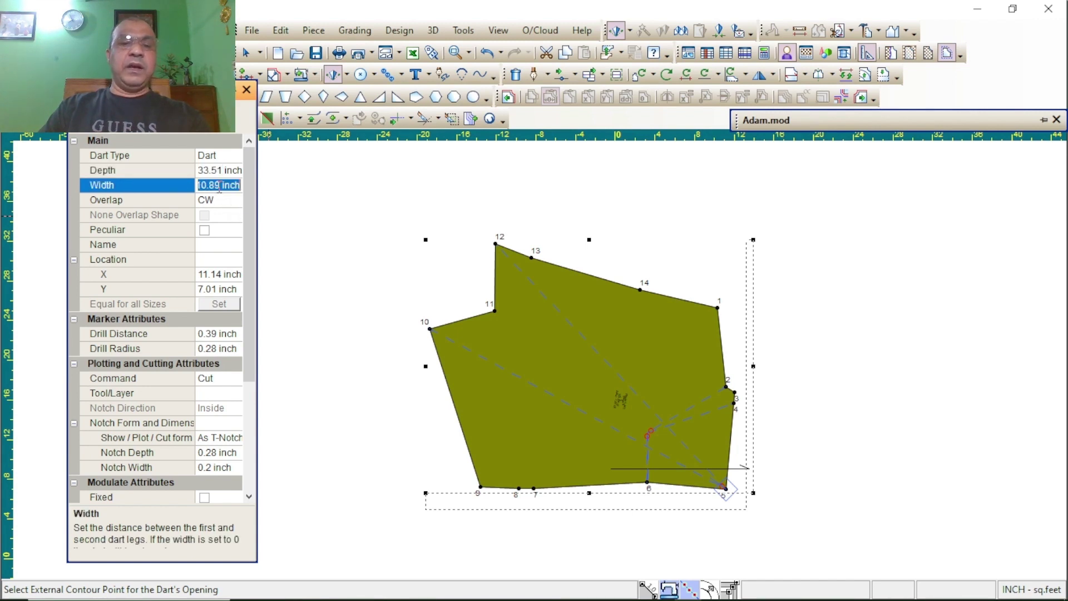
left_click(145, 185)
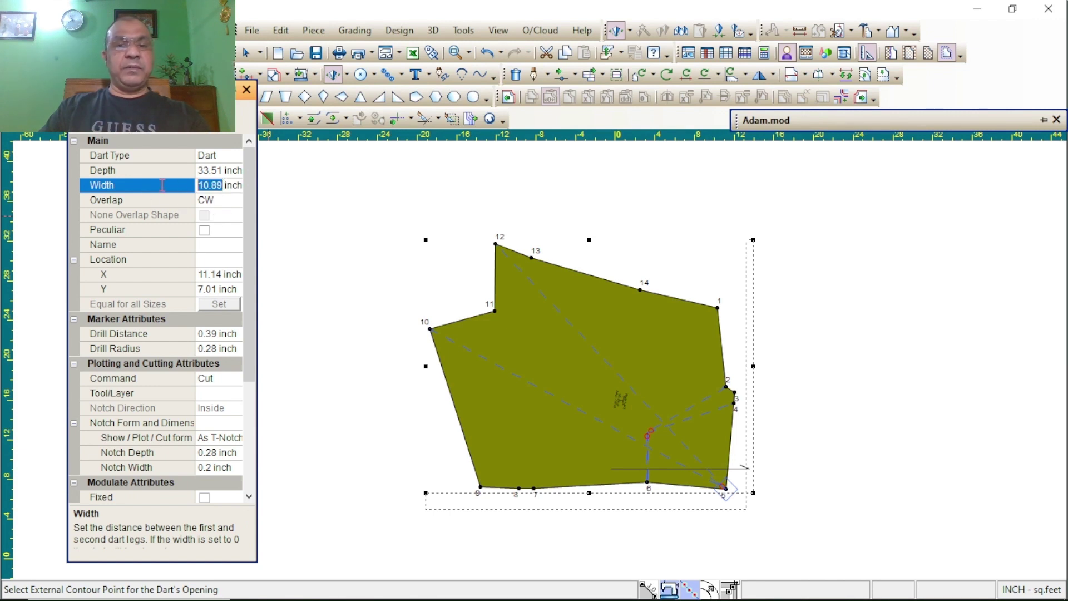
type("1")
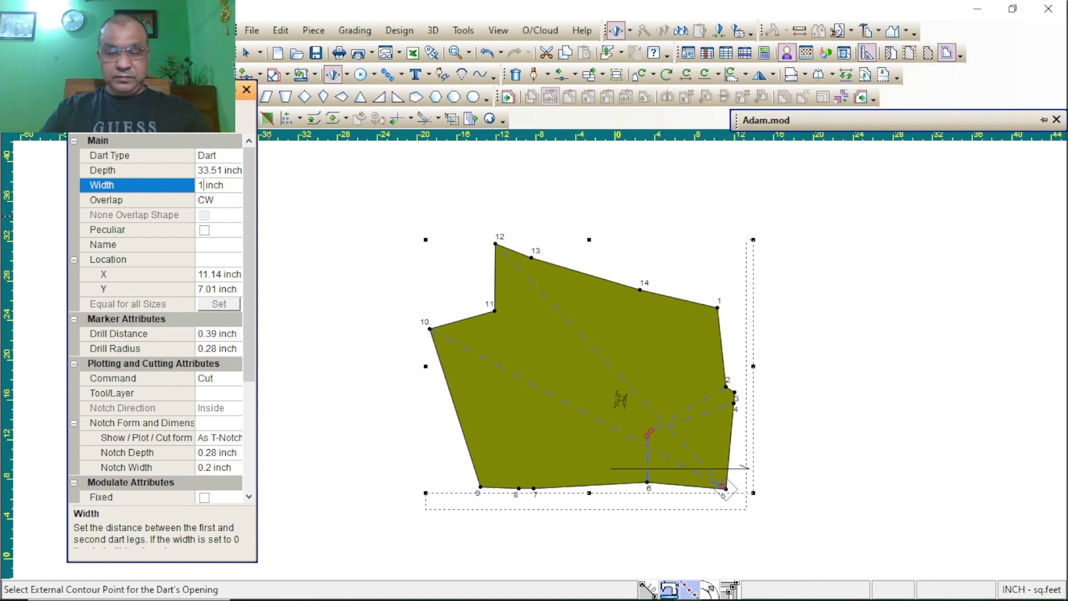
- Set the same dart's depth to 33 inches and leave the pivot-point dart tool
left_click(221, 173)
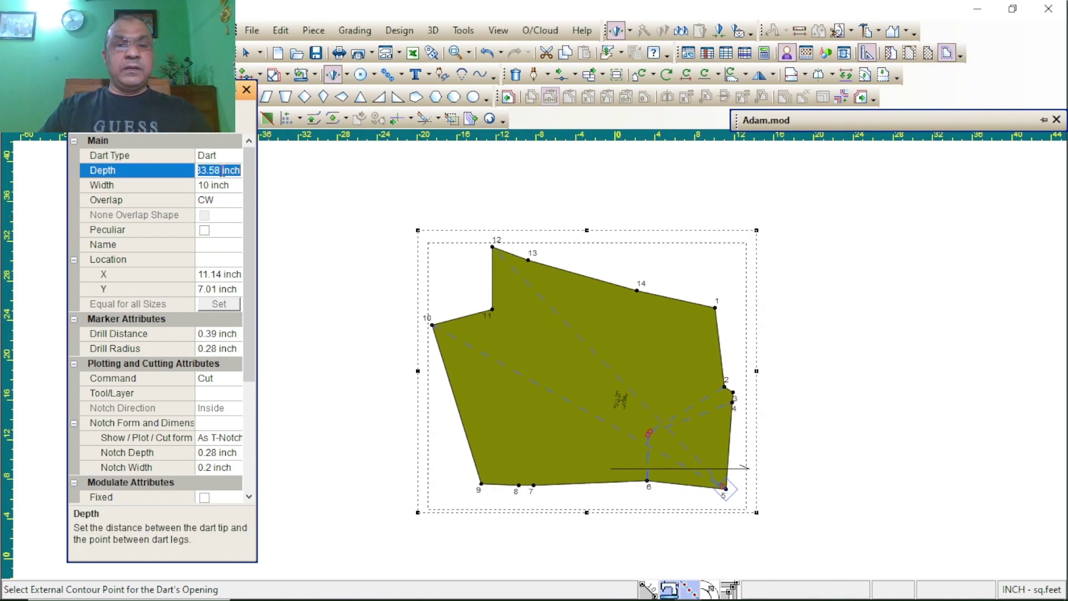
double_click(220, 170)
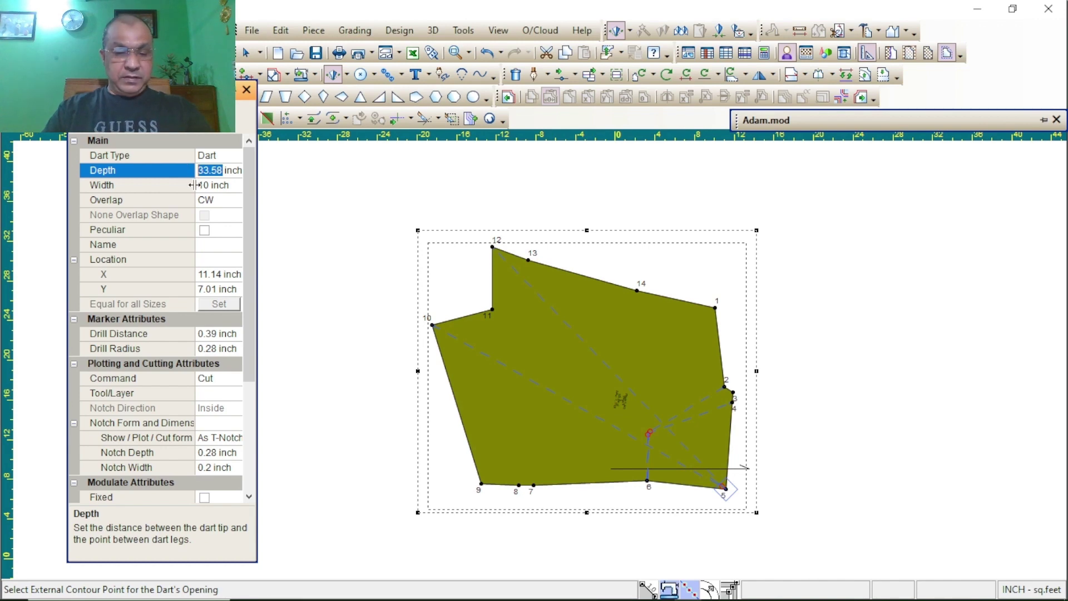
type("33")
key("Return")
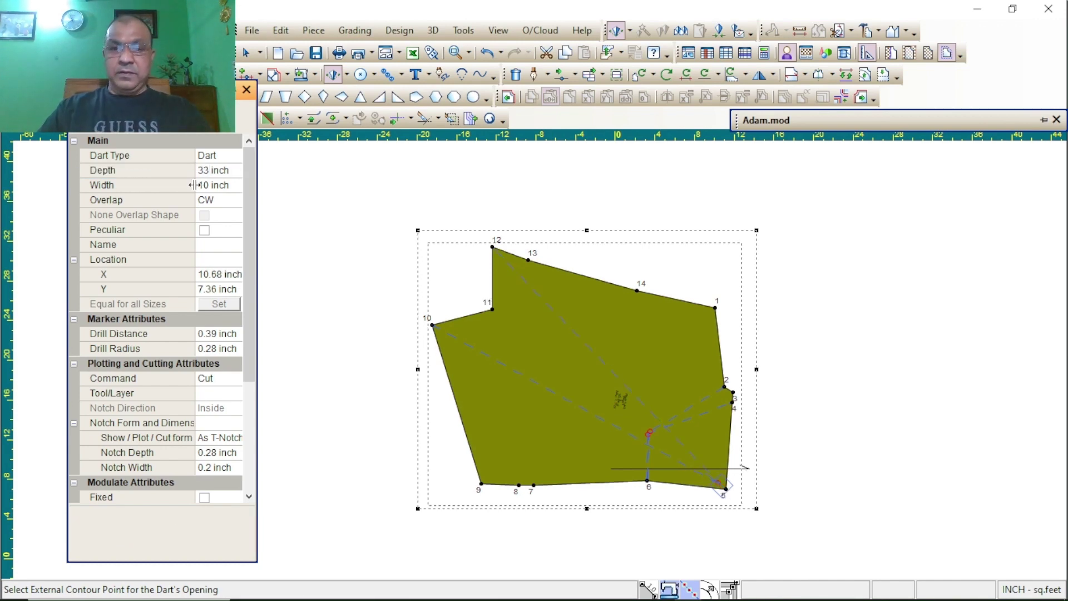
scroll(510, 348, "down", 1)
scroll(510, 348, "up", 3)
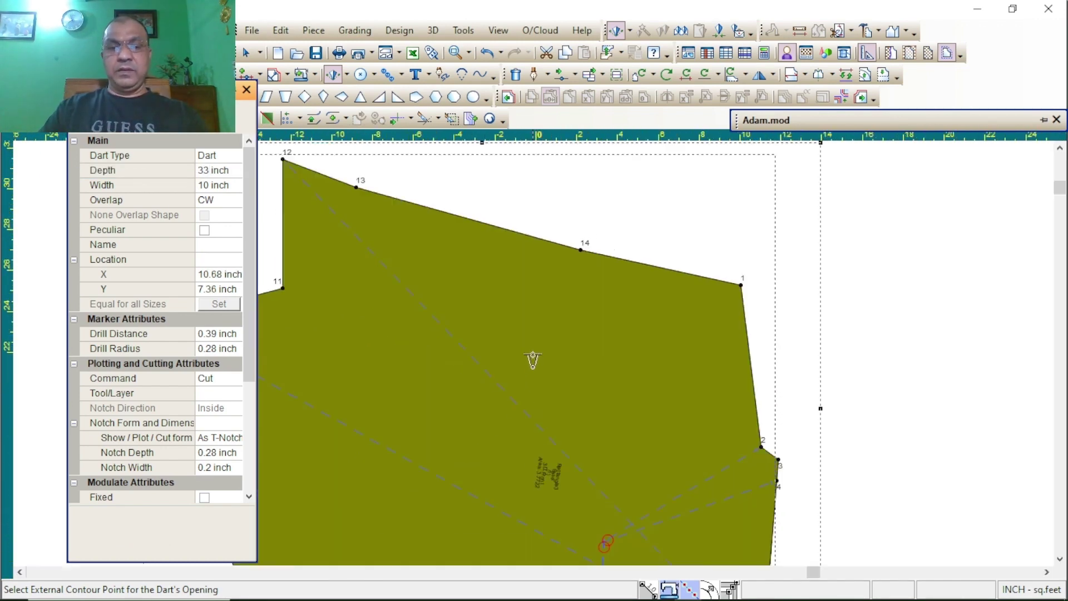
scroll(529, 358, "down", 3)
scroll(536, 365, "up", 3)
scroll(534, 359, "down", 4)
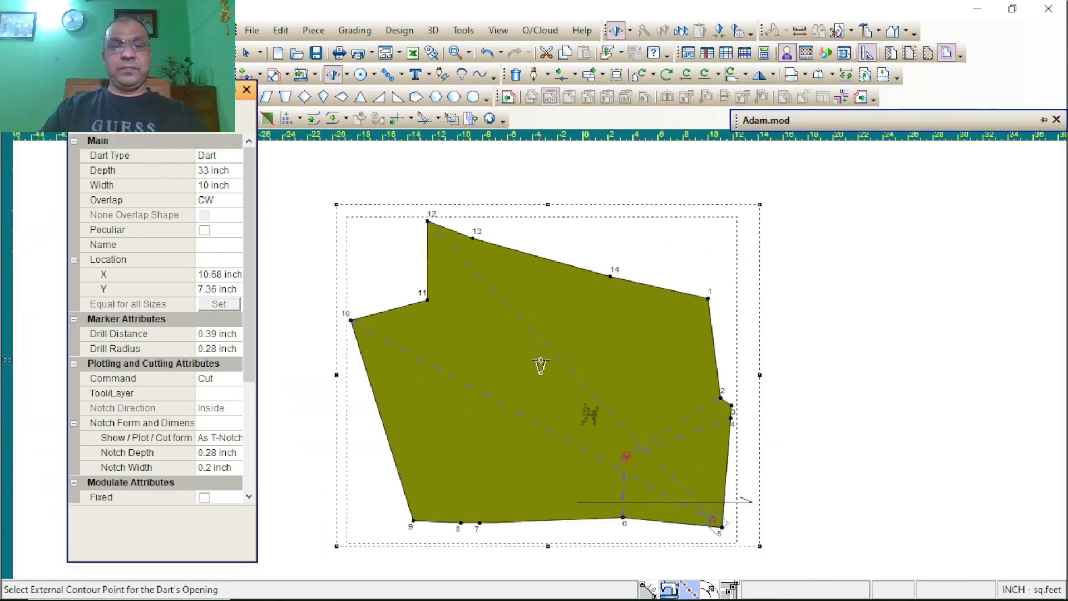
right_click(632, 204)
left_click(662, 209)
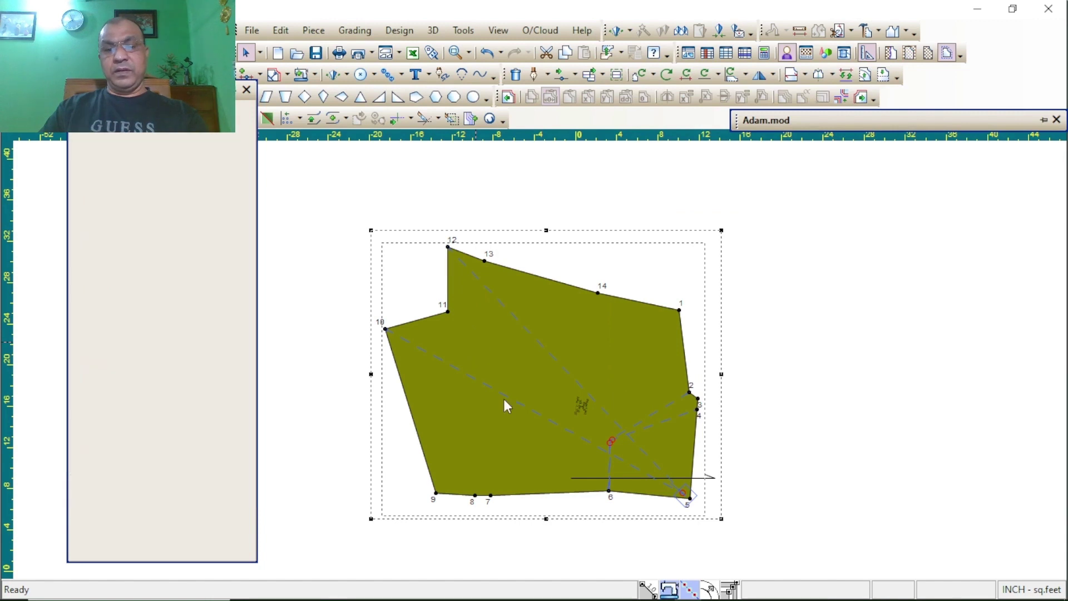
- Examine the whole pattern piece with its darts and close the empty properties window
scroll(506, 401, "down", 1)
scroll(450, 349, "up", 1)
scroll(542, 365, "down", 1)
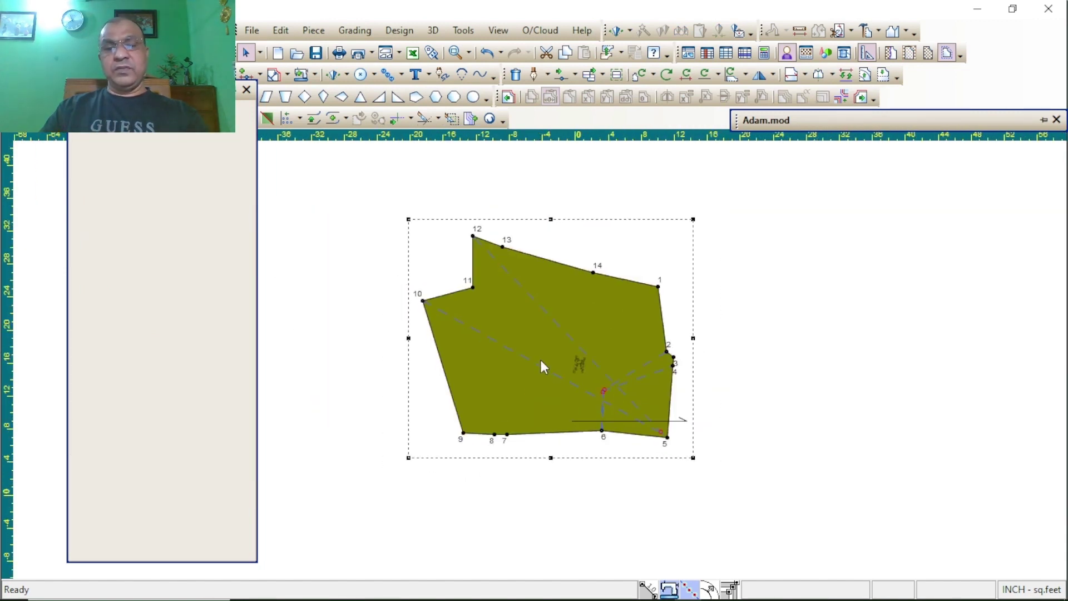
scroll(569, 385, "down", 1)
scroll(544, 365, "up", 1)
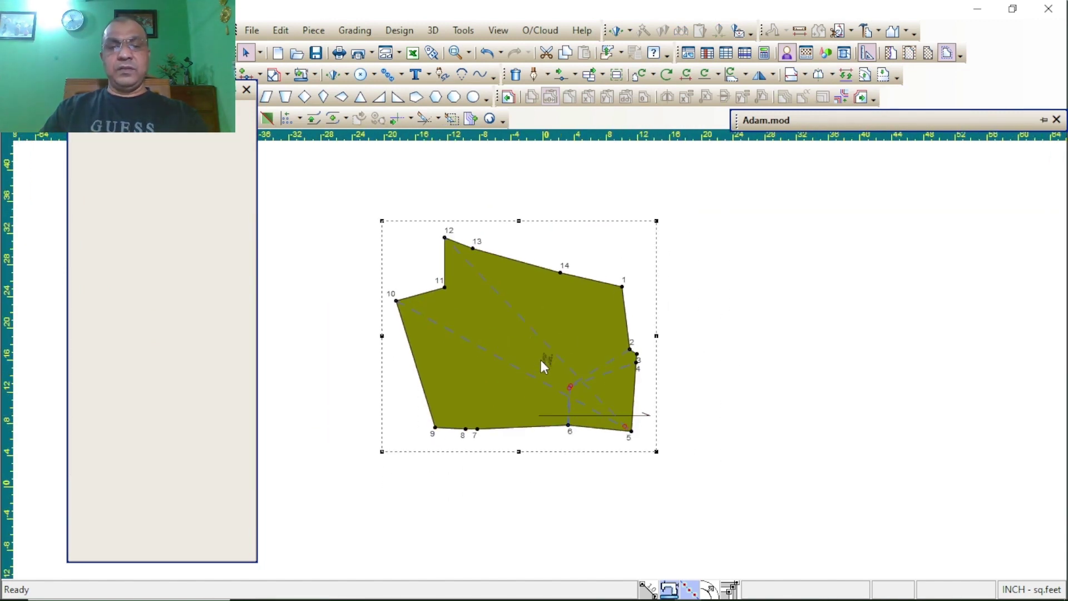
scroll(544, 365, "down", 1)
scroll(544, 365, "up", 1)
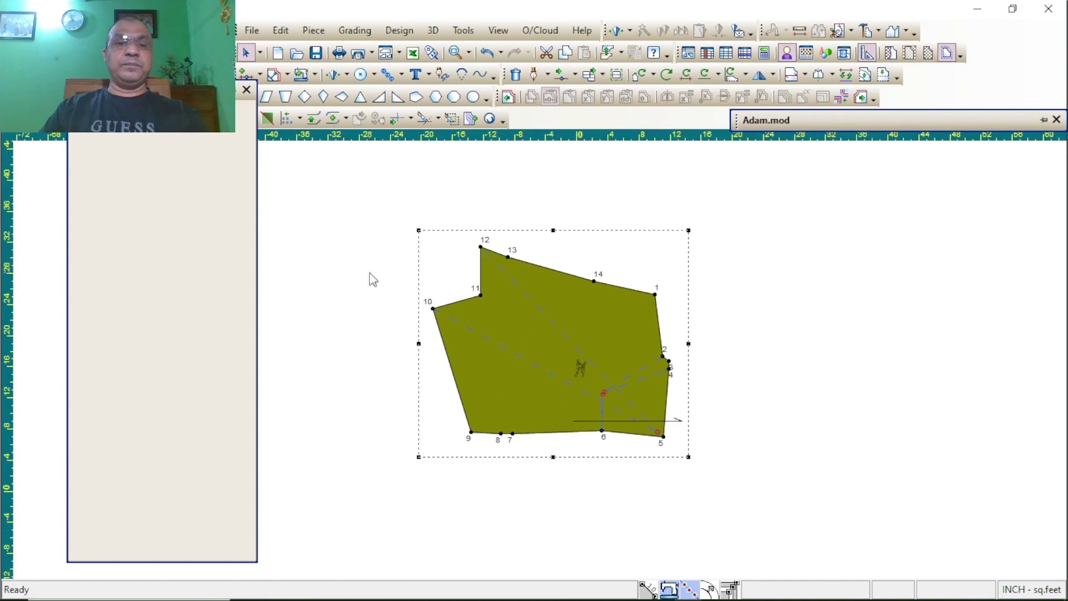
left_click(246, 89)
scroll(469, 313, "up", 2)
scroll(533, 353, "up", 2)
scroll(533, 353, "down", 1)
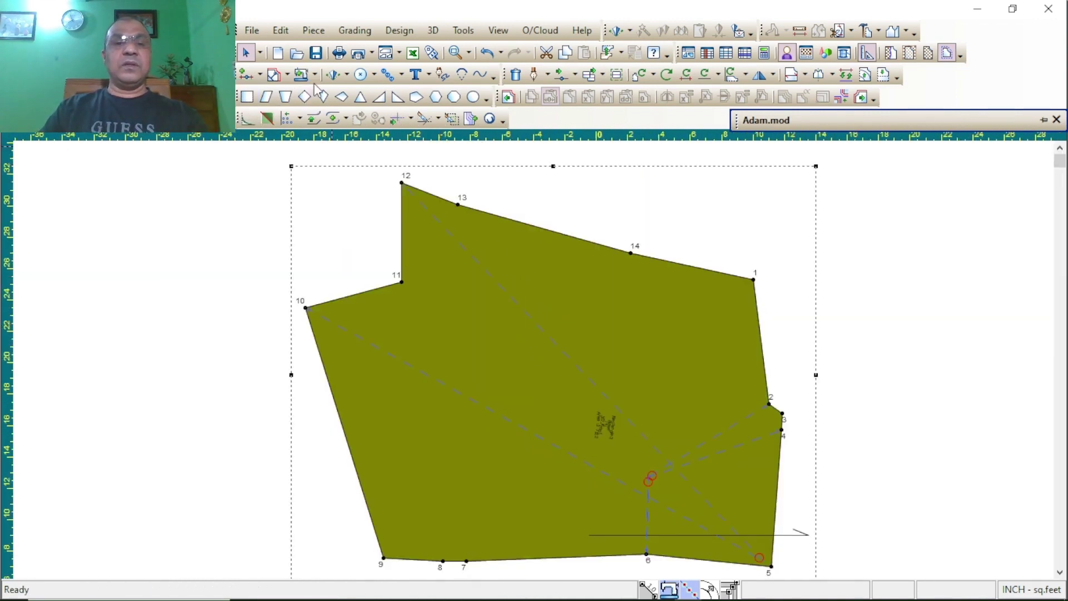
left_click(344, 75)
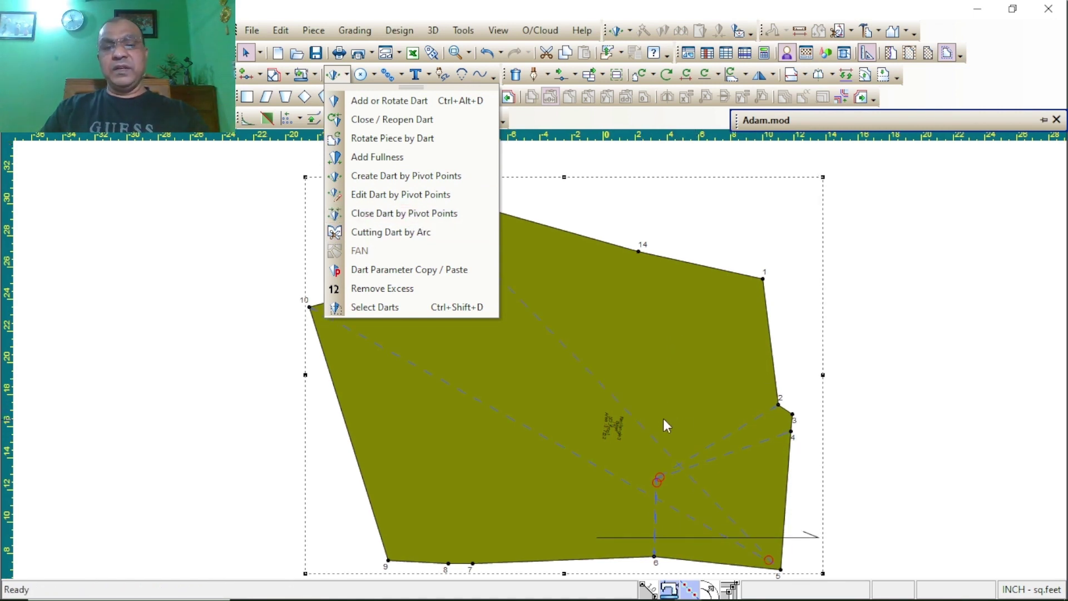
left_click(582, 264)
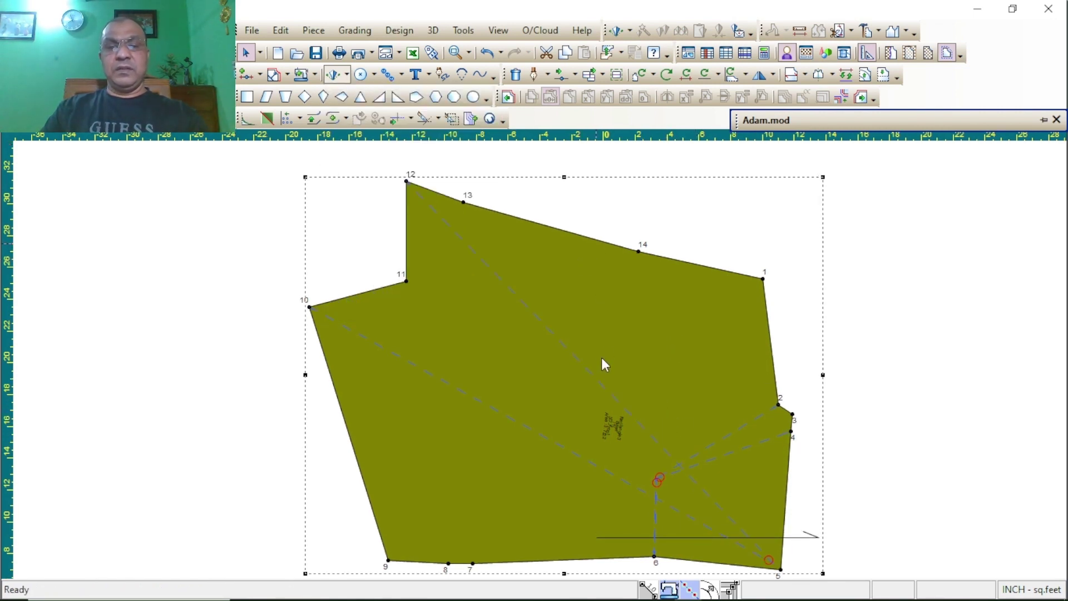
scroll(541, 362, "down", 3)
scroll(540, 360, "up", 1)
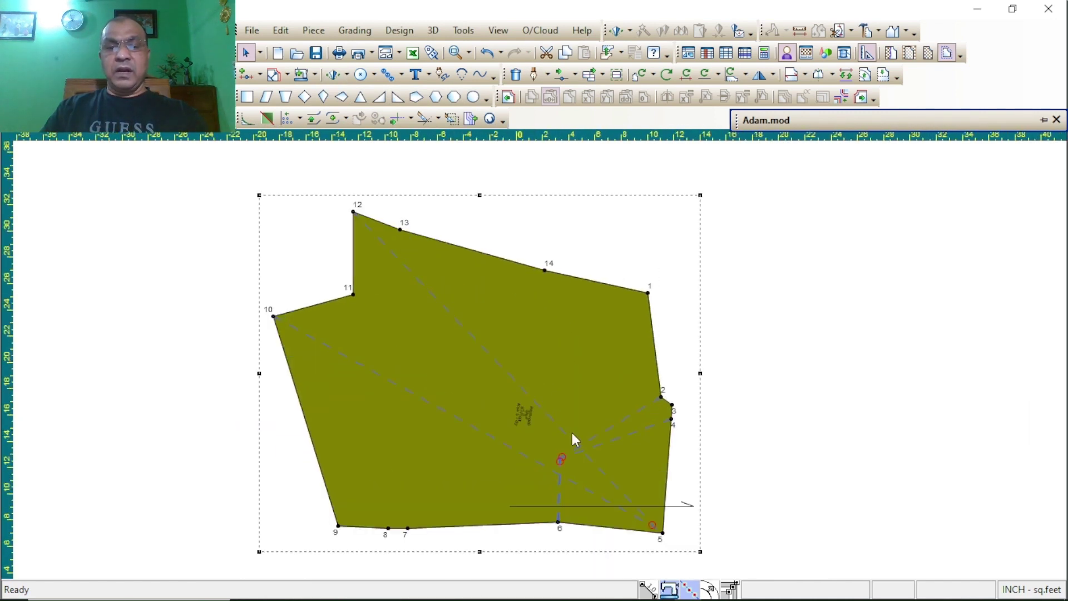
scroll(533, 353, "up", 1)
scroll(530, 352, "down", 1)
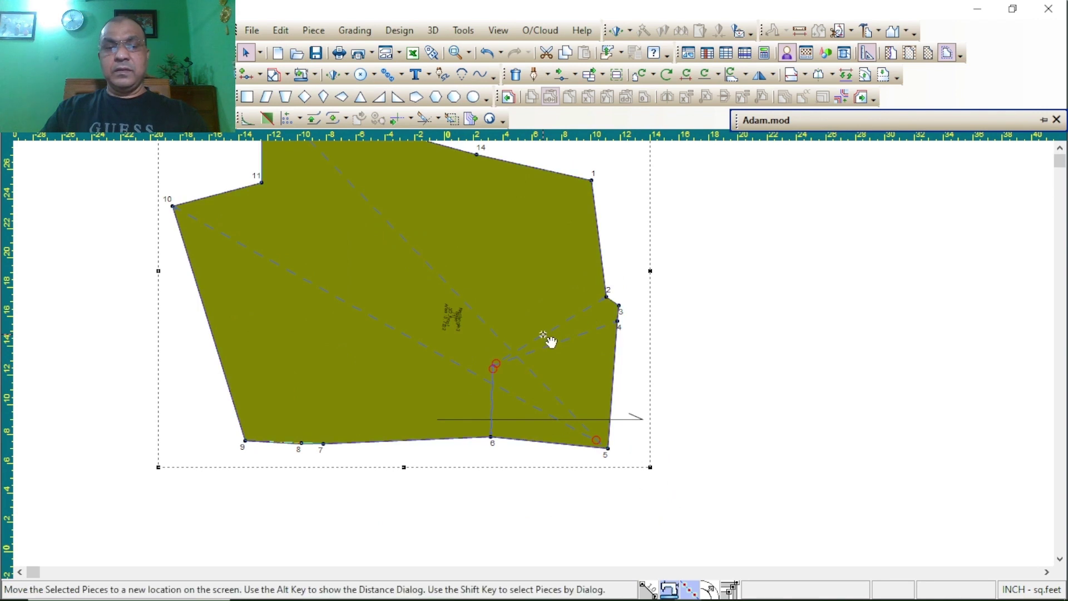
- Cut out the dart between points 2 and 4 with Cutting Dart by Arc, placing the arc's apex just outside the upper leg
left_click(314, 75)
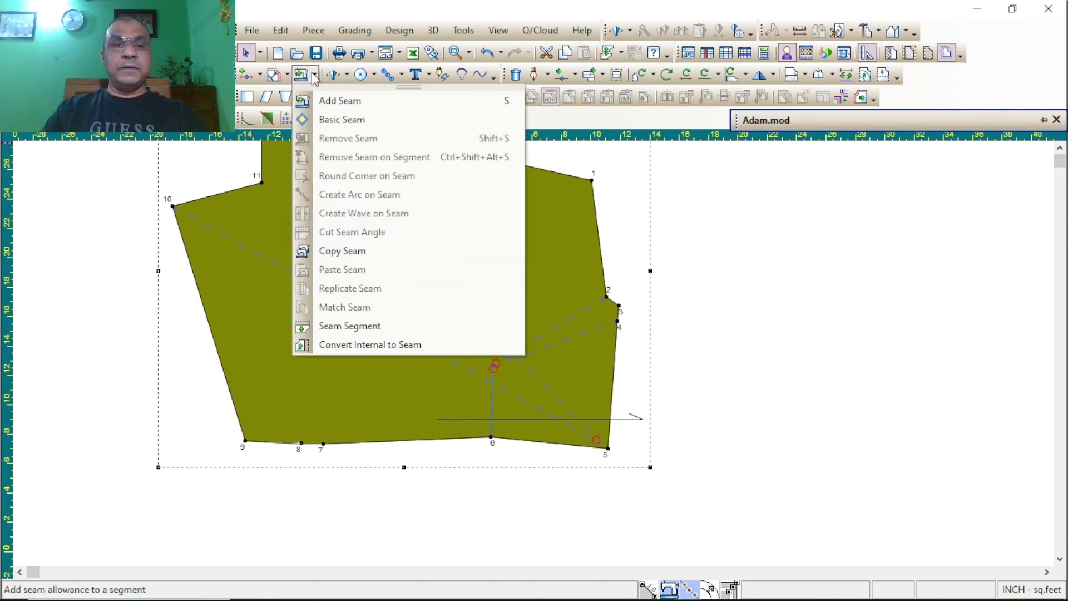
left_click(346, 75)
left_click(346, 75)
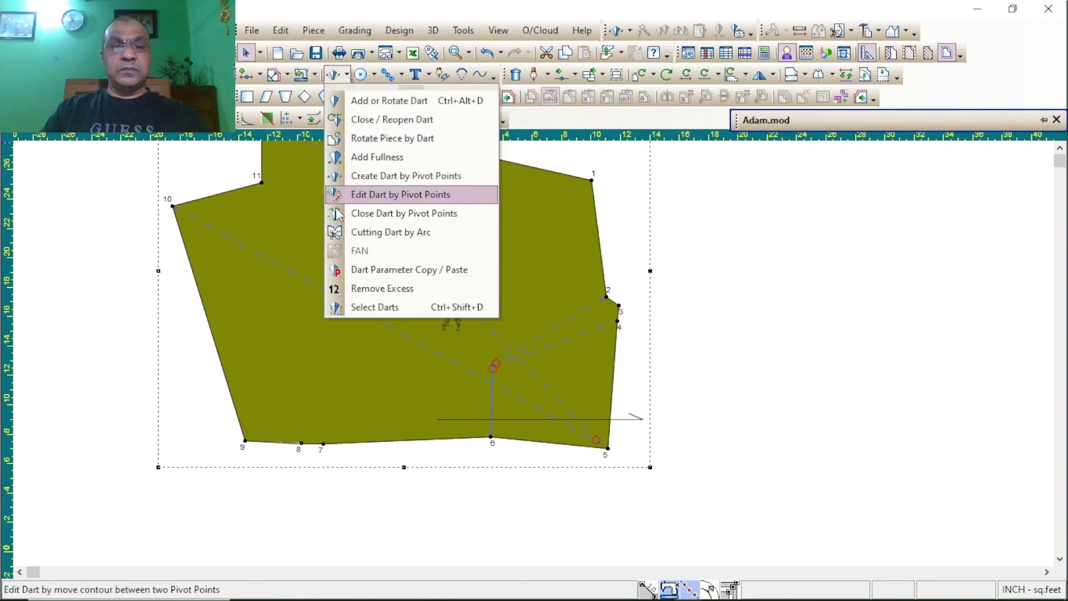
left_click(369, 233)
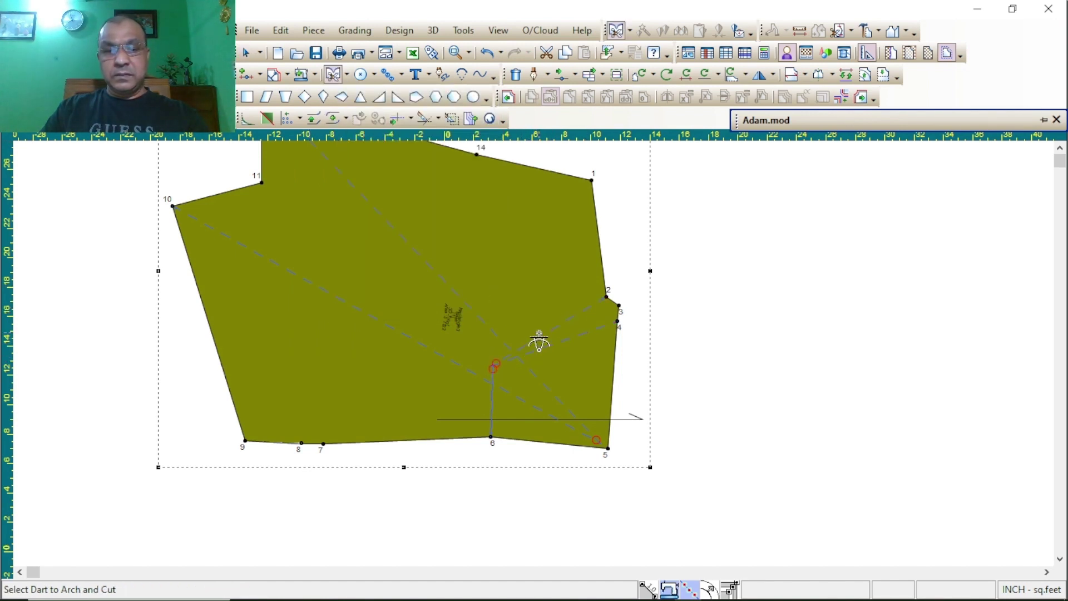
left_click(537, 342)
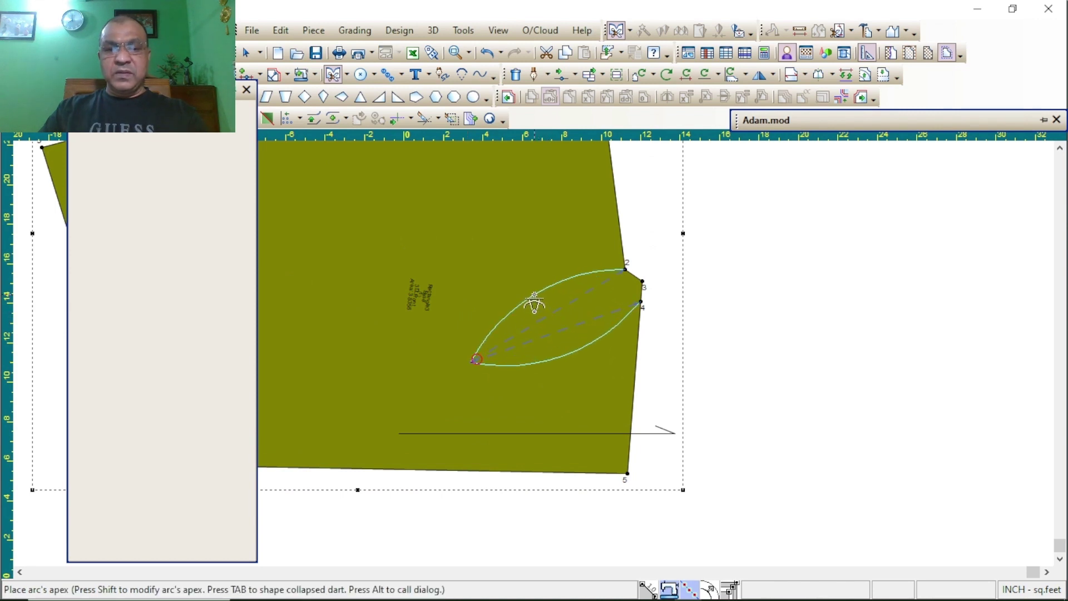
left_click(533, 301)
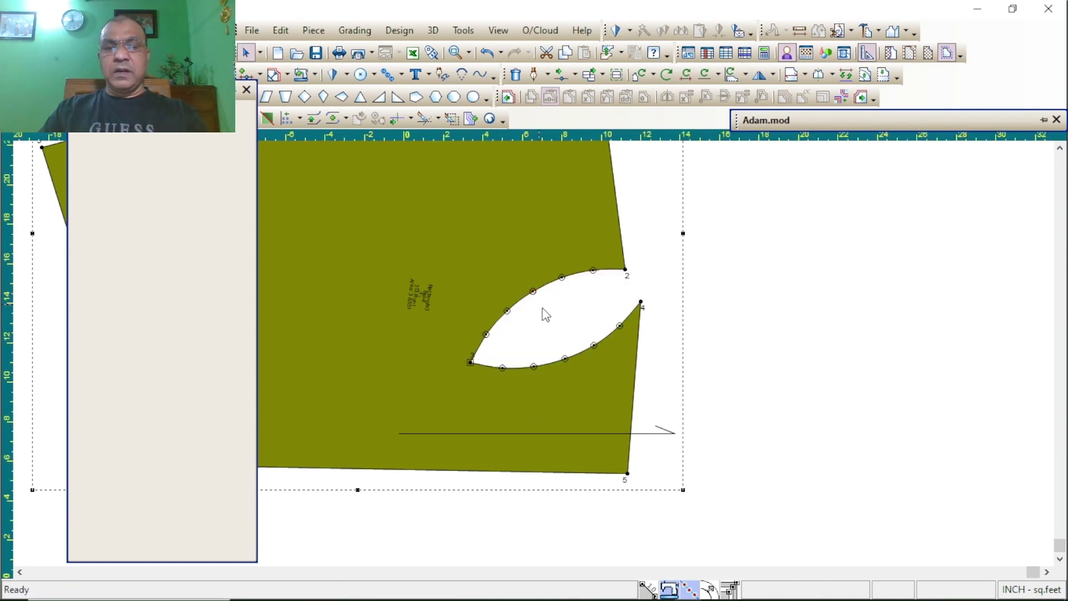
- Examine the curved cut-out between points 2 and 4 and undo the arc cut
scroll(539, 352, "down", 3)
scroll(542, 361, "up", 3)
scroll(537, 362, "down", 2)
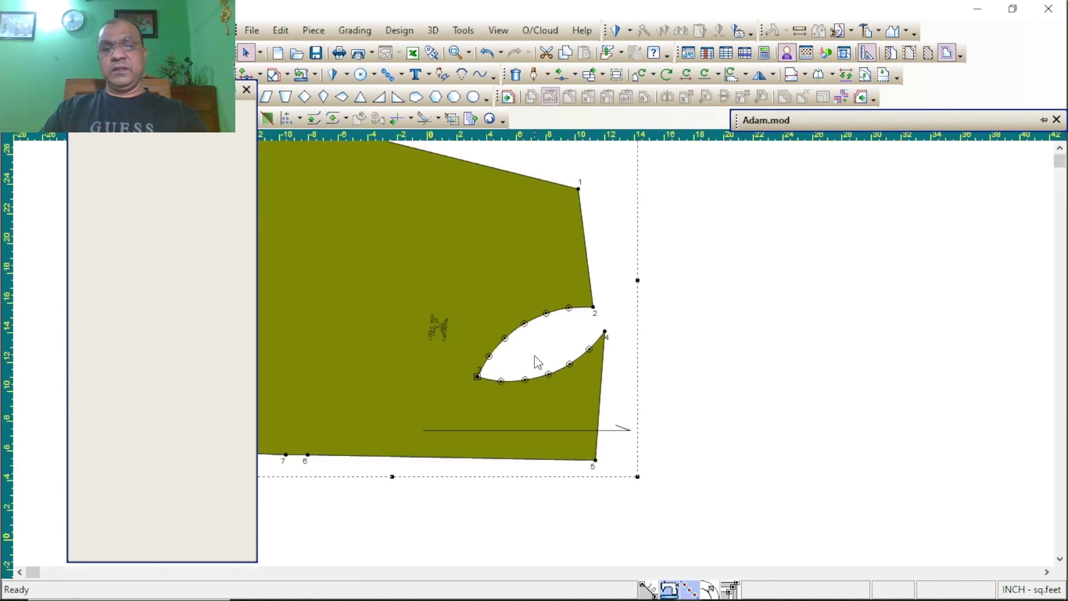
scroll(527, 353, "up", 4)
scroll(533, 360, "down", 4)
scroll(536, 365, "up", 2)
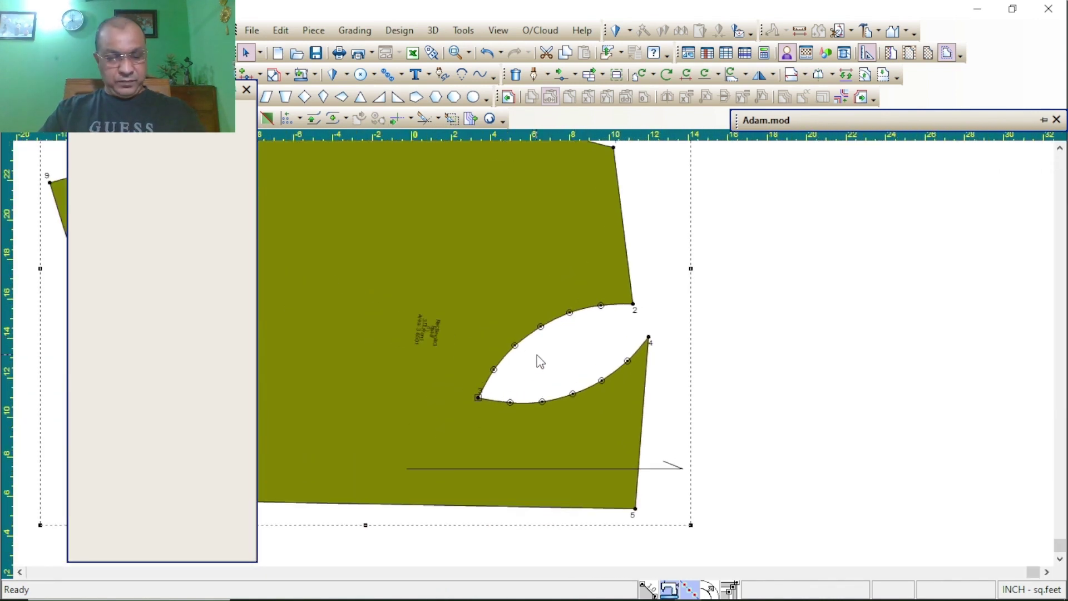
key("ctrl+z")
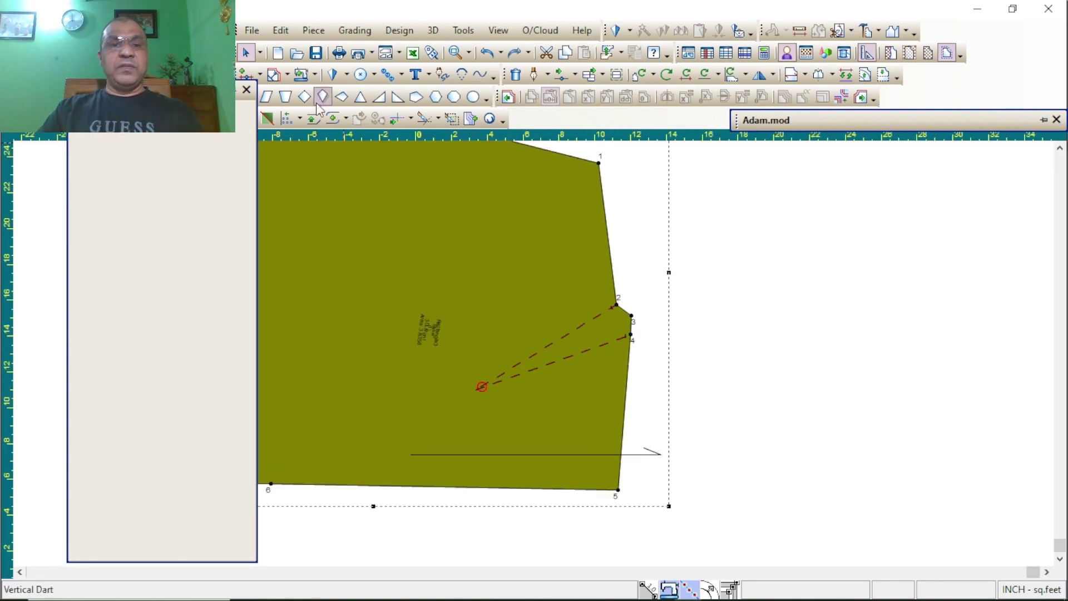
- Restart Cutting Dart by Arc for the dart between points 2 and 4
left_click(347, 74)
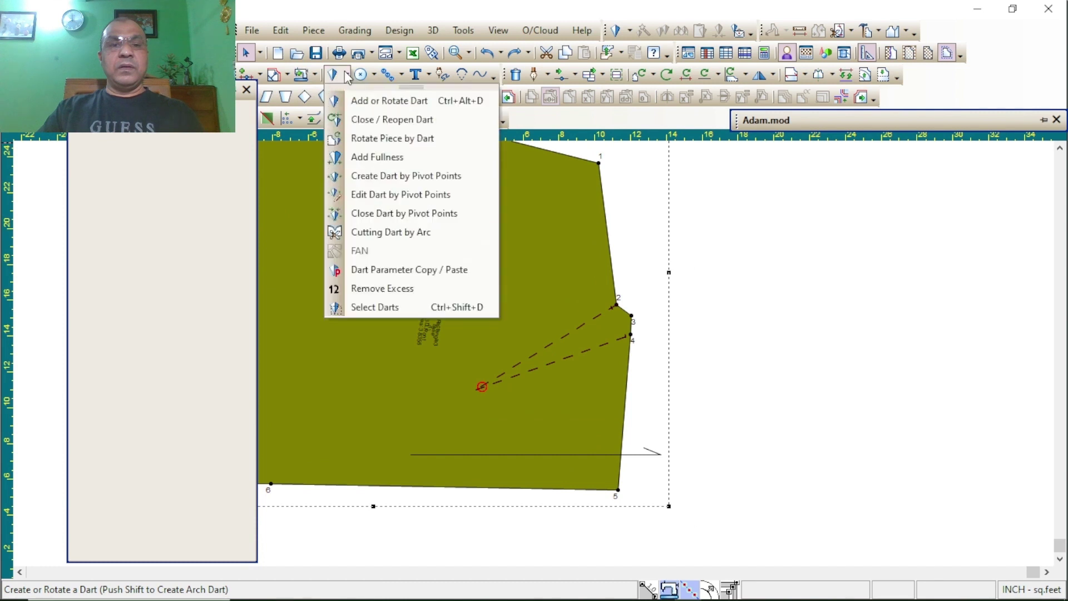
left_click(375, 233)
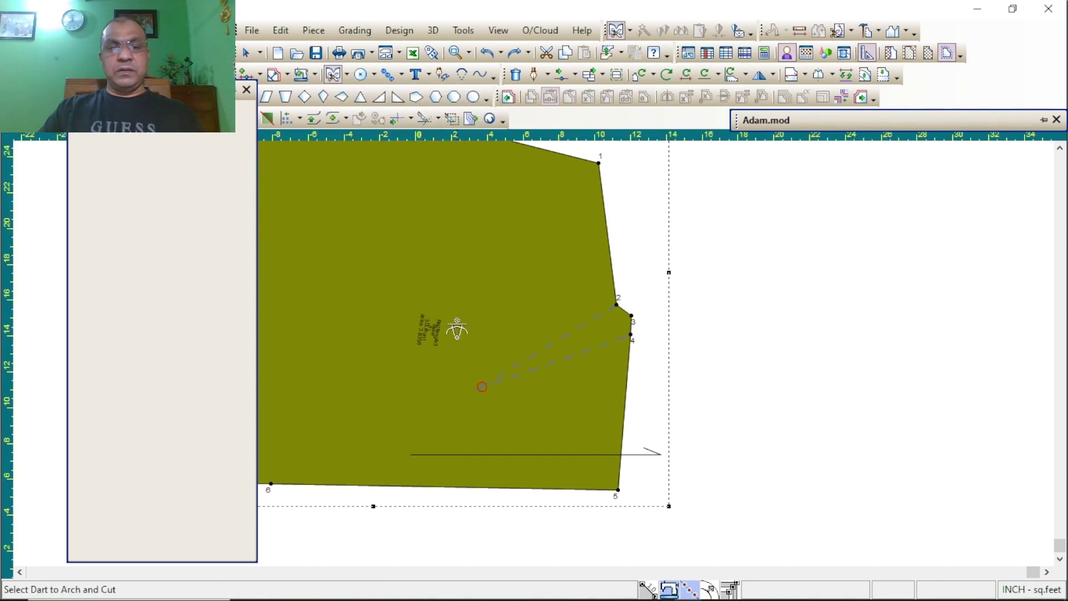
scroll(507, 412, "up", 4)
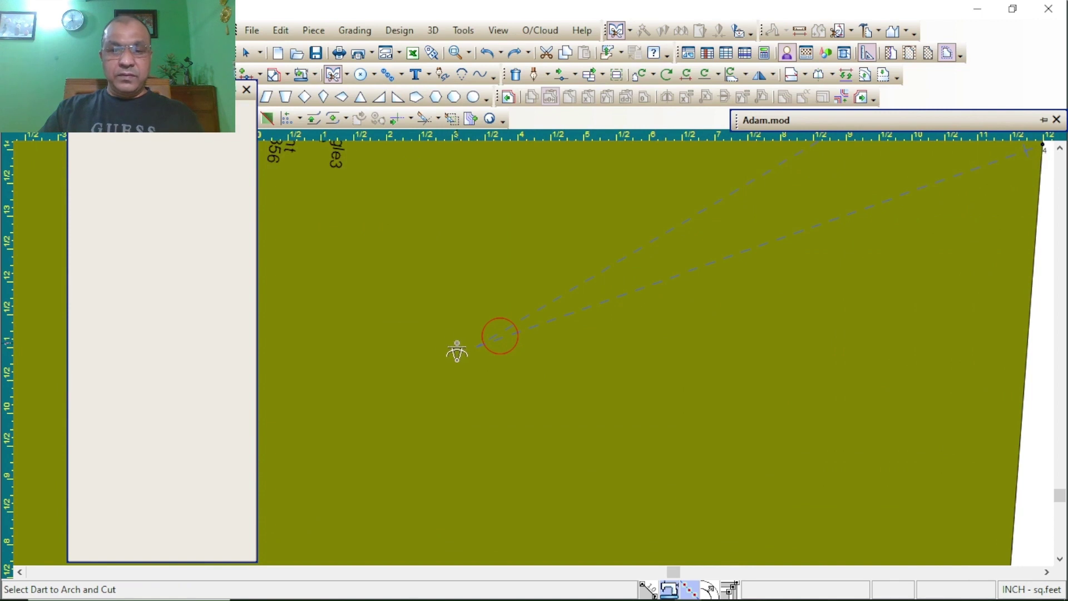
left_click(532, 360)
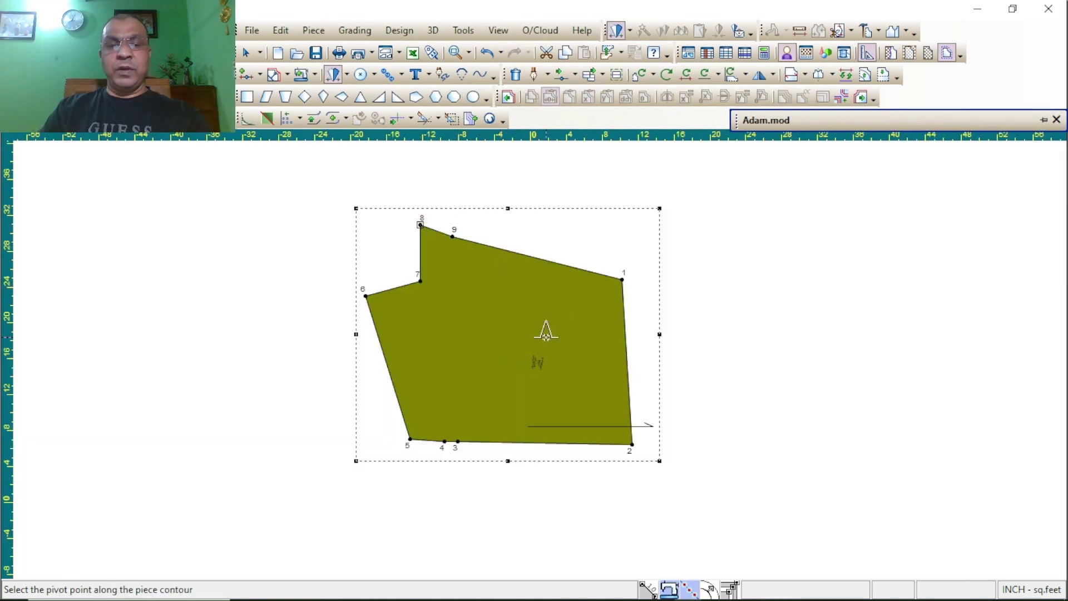
- Add 1.5 inches of fullness at corner point 8 with the pivot at point 2, opening 1 inch clockwise and 0.5 inch counterclockwise
left_click(632, 444)
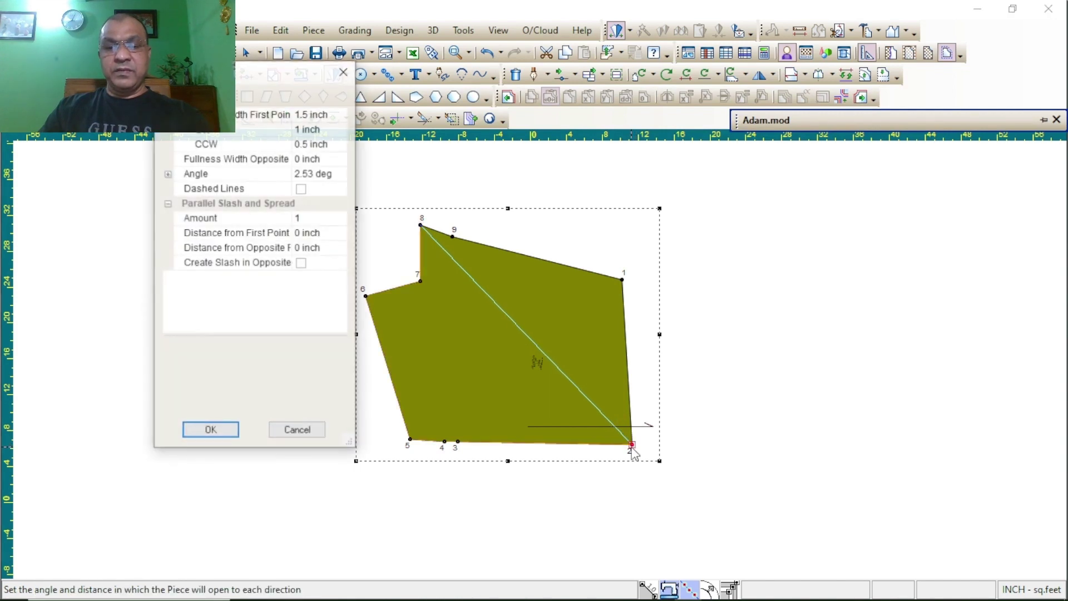
left_click(210, 431)
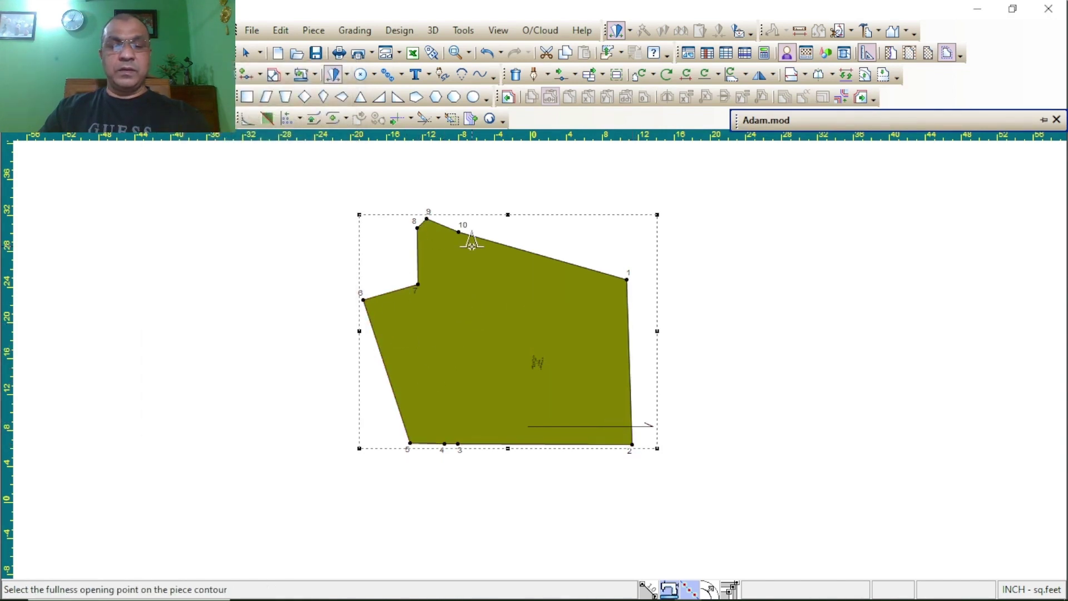
scroll(471, 245, "up", 5)
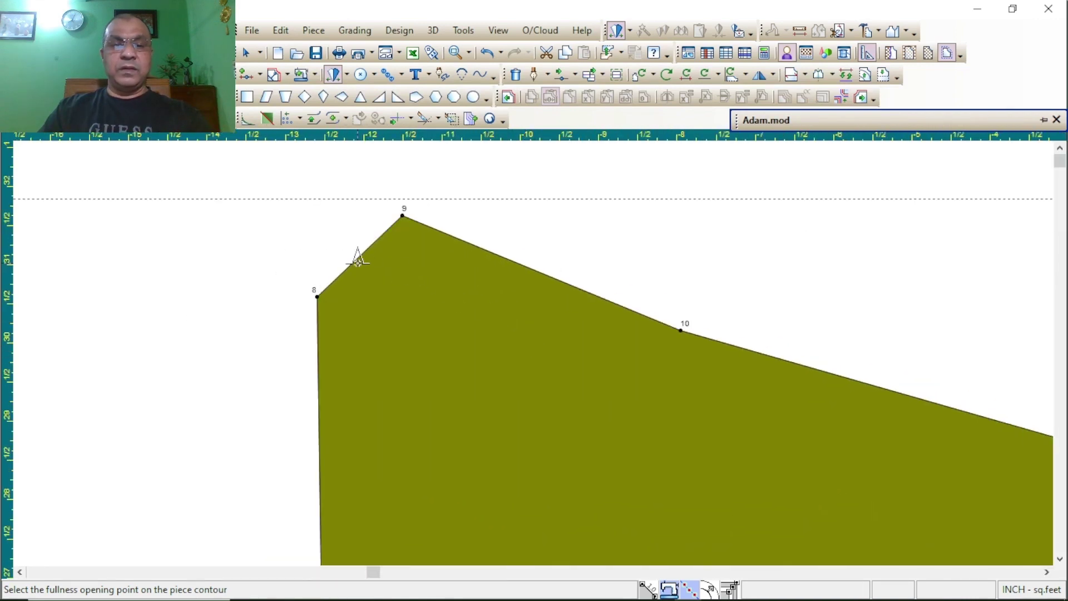
- End the fullness command by switching to the Select tool, and examine the whole pattern piece with its fullness opening between points 8 and 9
scroll(529, 339, "down", 3)
scroll(525, 334, "up", 3)
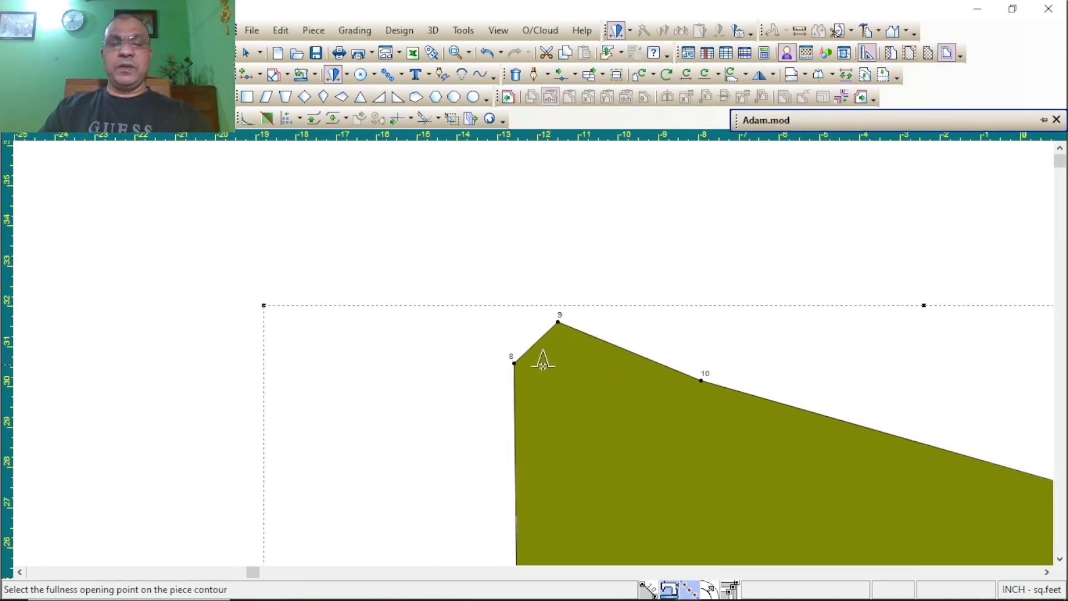
scroll(525, 330, "down", 3)
scroll(537, 351, "up", 3)
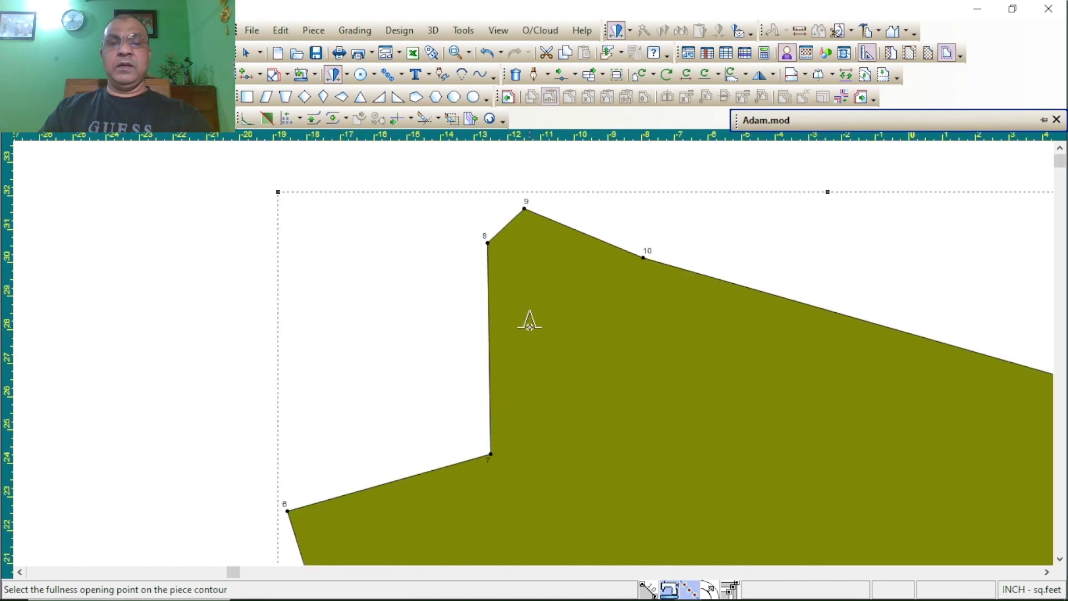
scroll(530, 320, "down", 1)
scroll(533, 348, "down", 2)
scroll(539, 346, "up", 1)
right_click(622, 236)
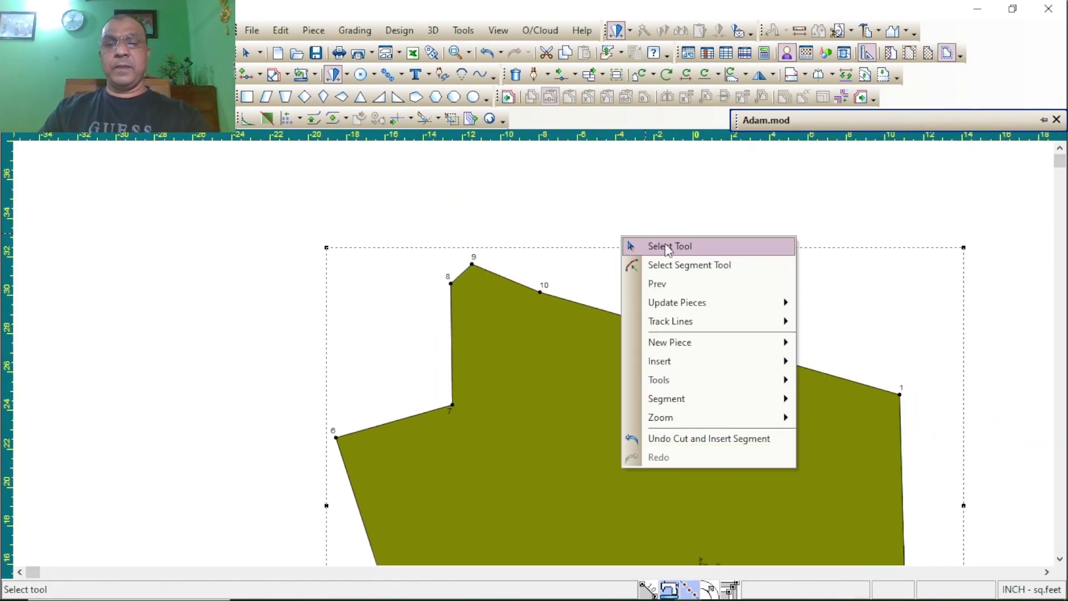
left_click(676, 244)
scroll(533, 357, "down", 1)
scroll(495, 416, "down", 3)
scroll(634, 333, "up", 3)
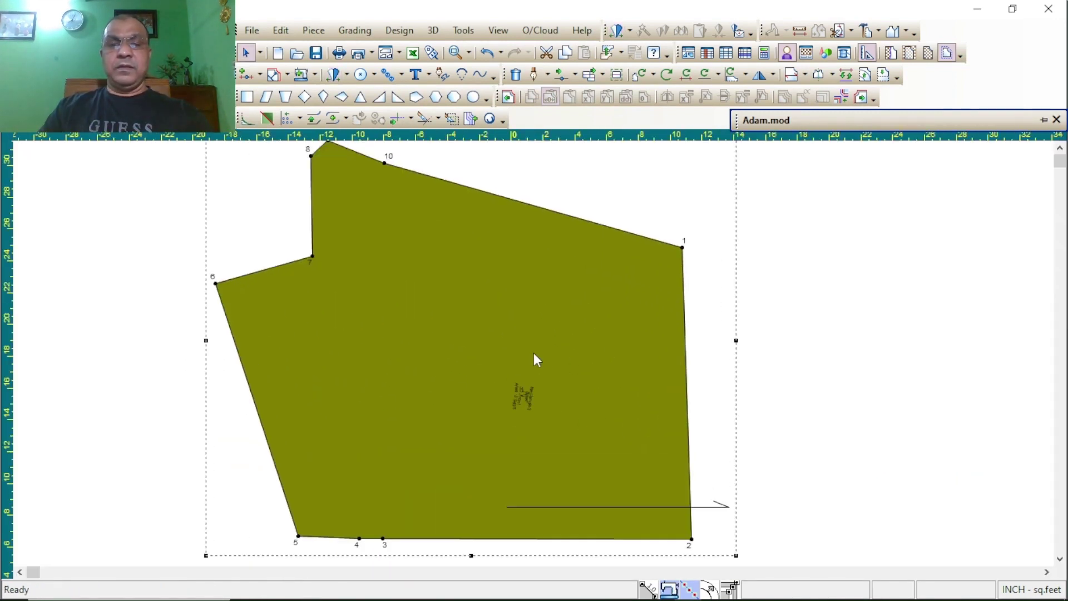
scroll(533, 352, "down", 1)
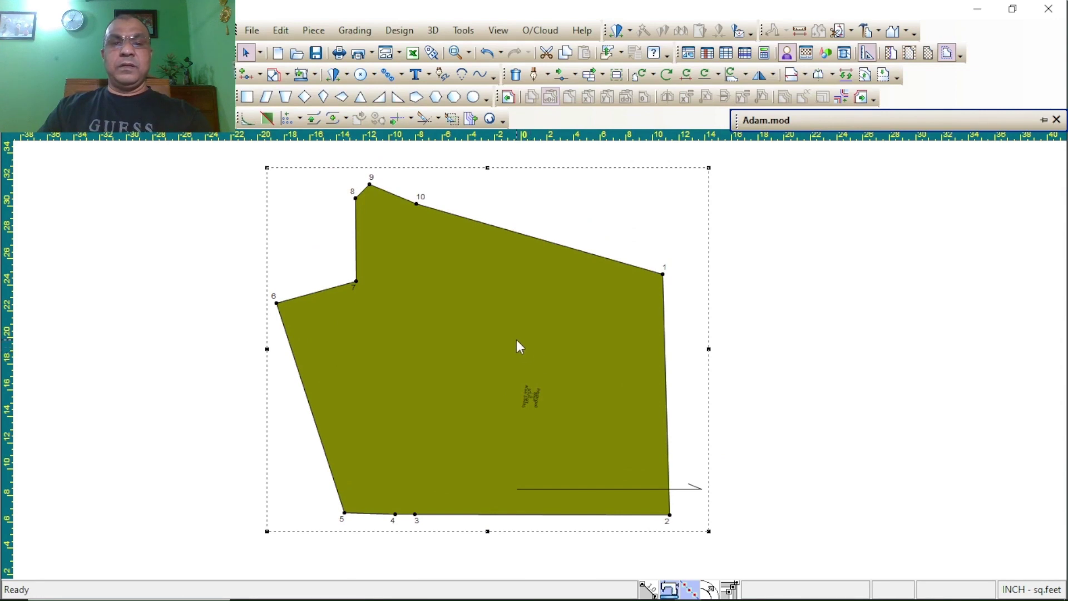
scroll(516, 339, "down", 1)
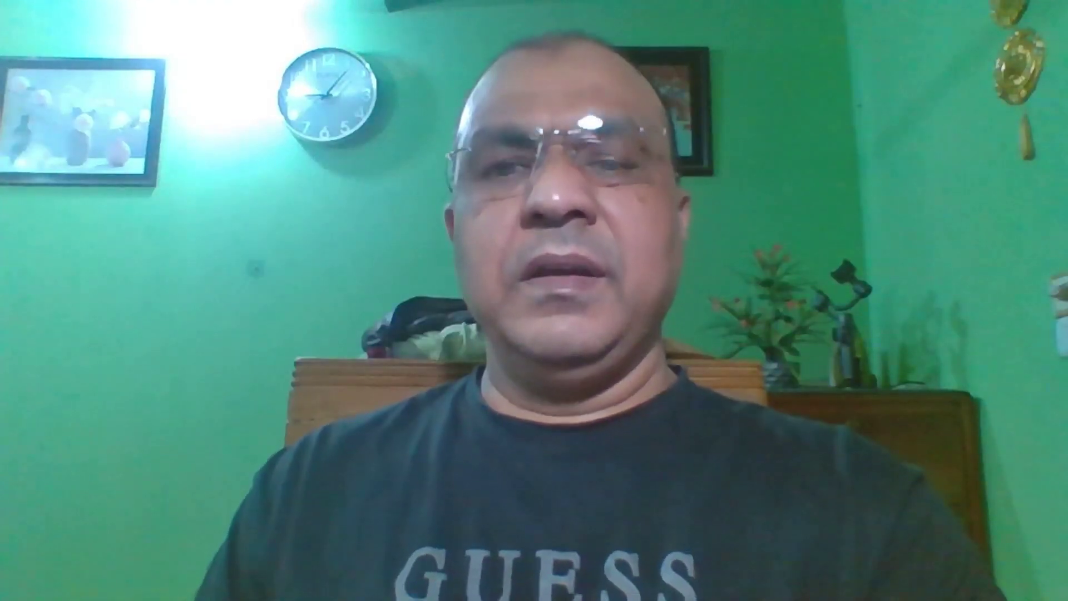